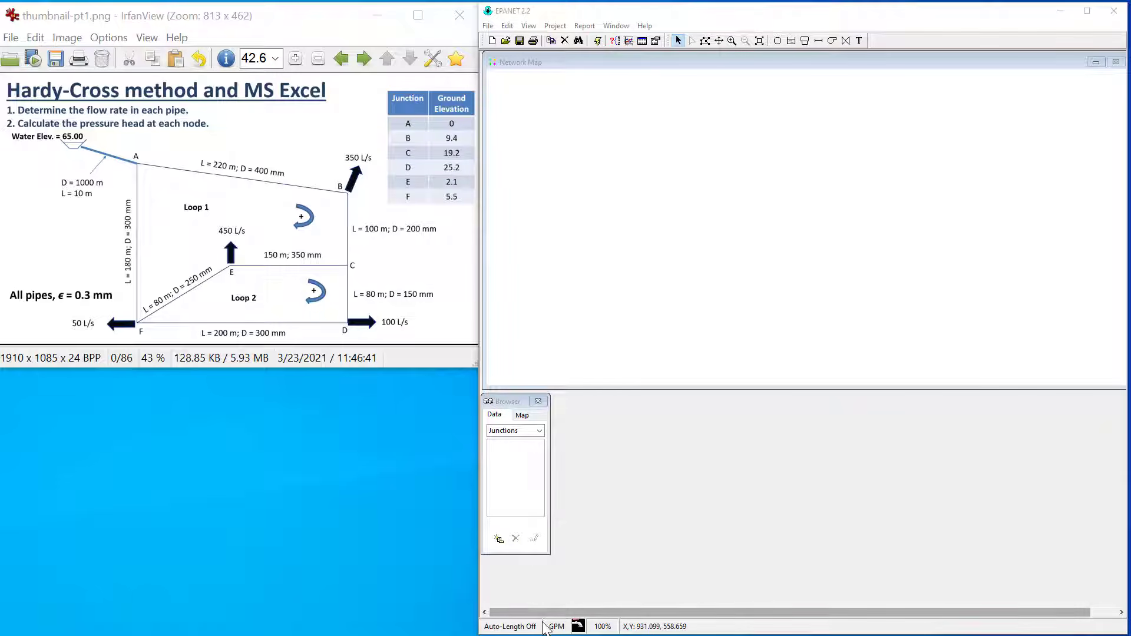
- In the hydraulic analysis options, set the flow units to LPS and the headloss formula to D-W
left_click(549, 29)
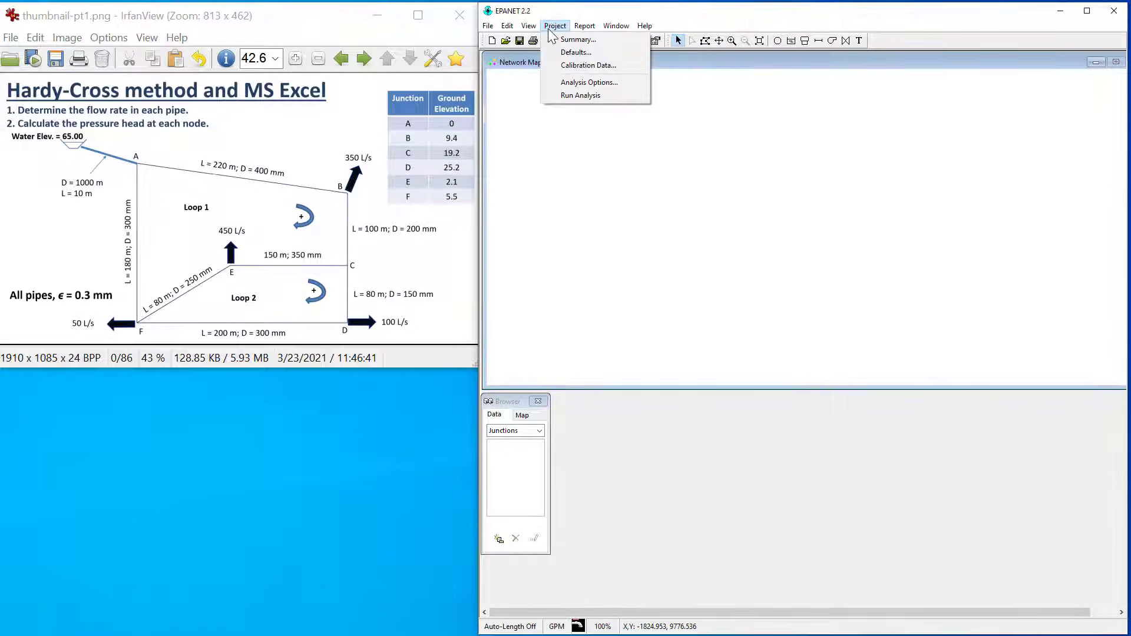
left_click(569, 83)
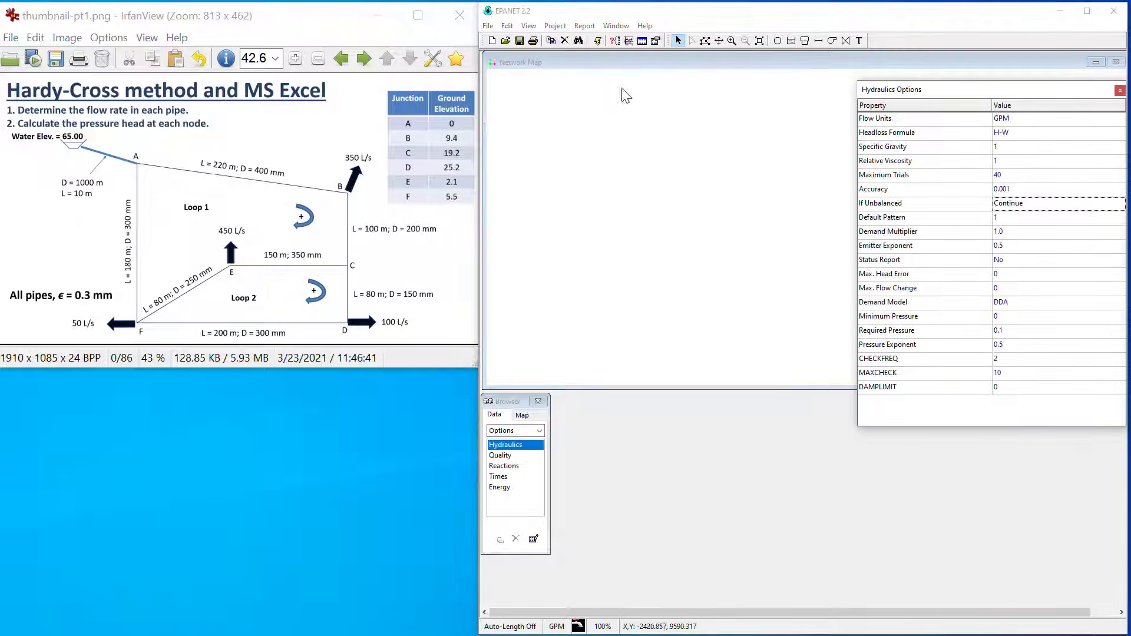
left_click(1013, 119)
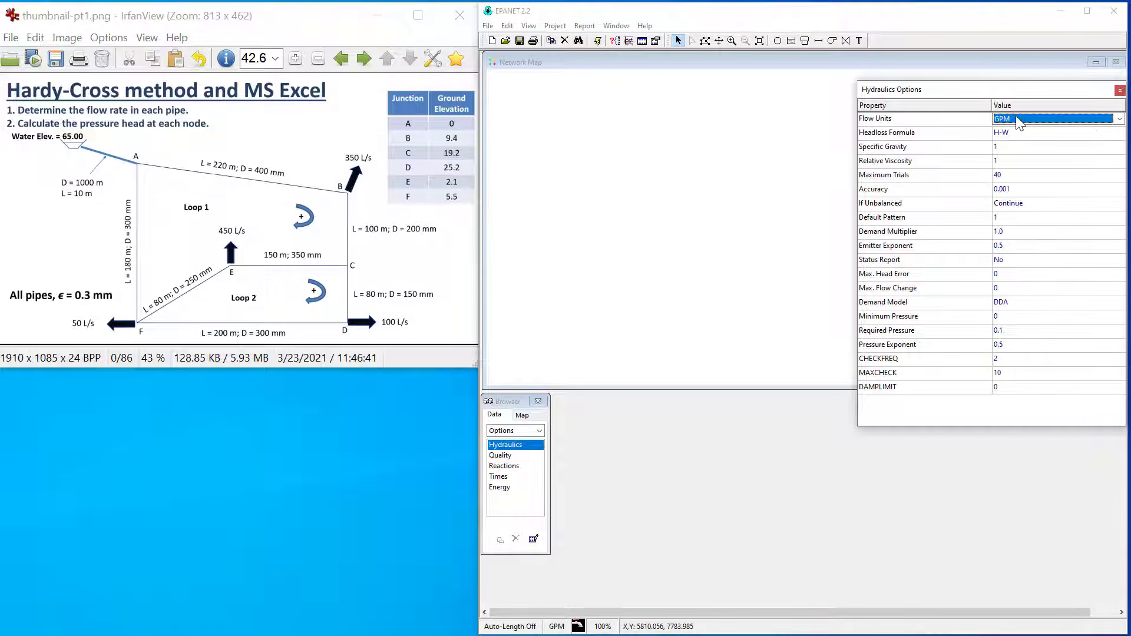
left_click(1117, 121)
left_click(1022, 167)
left_click(1052, 134)
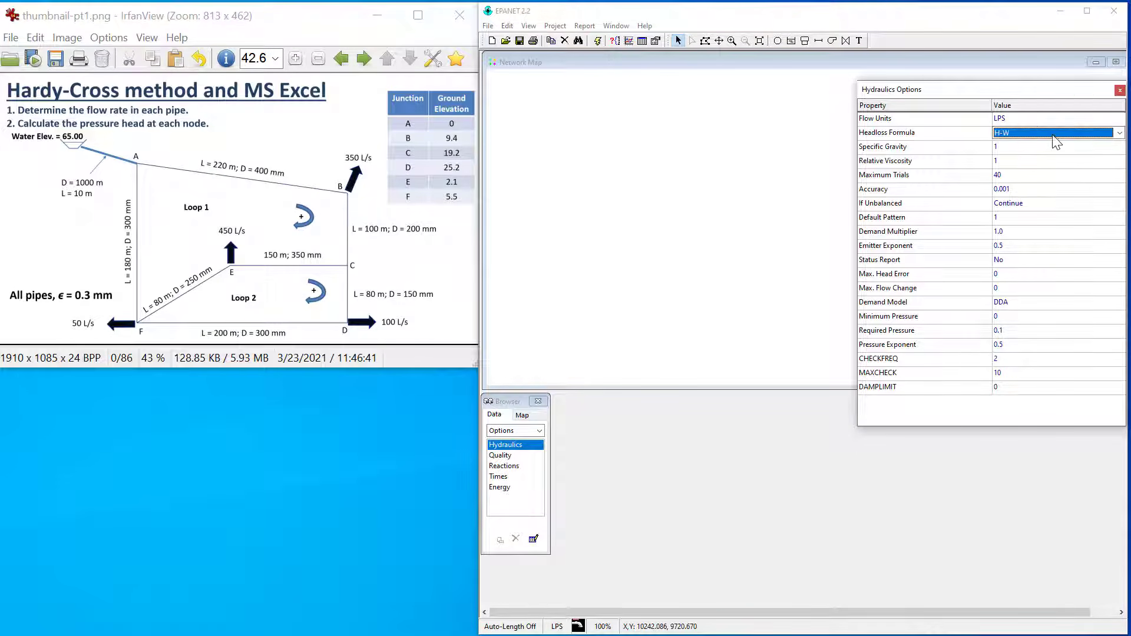
left_click(1118, 133)
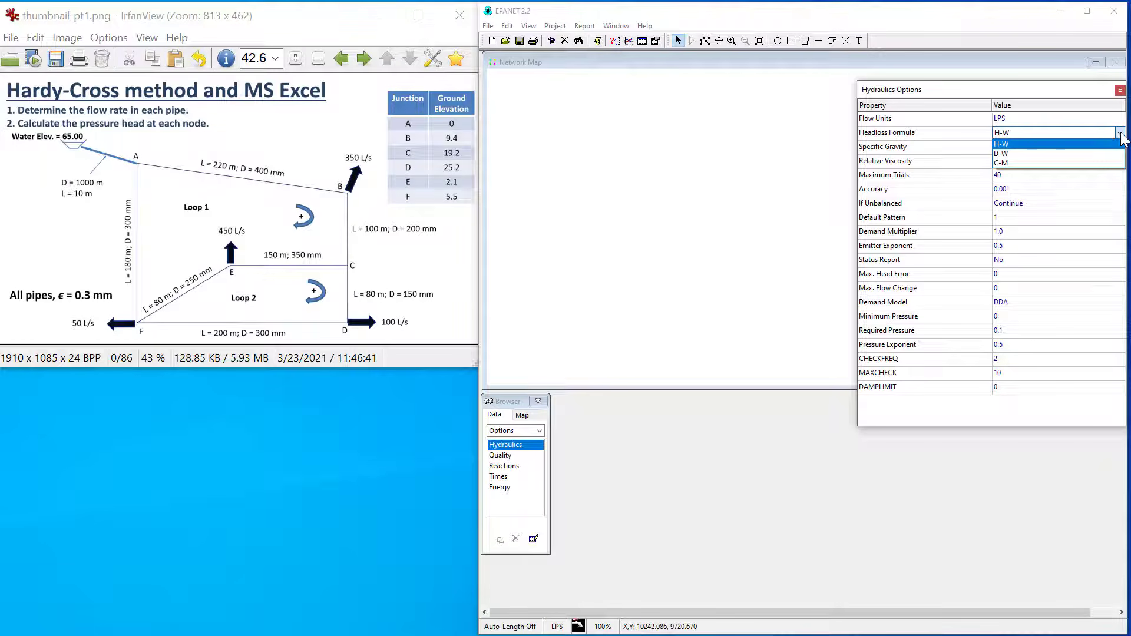
left_click(1013, 155)
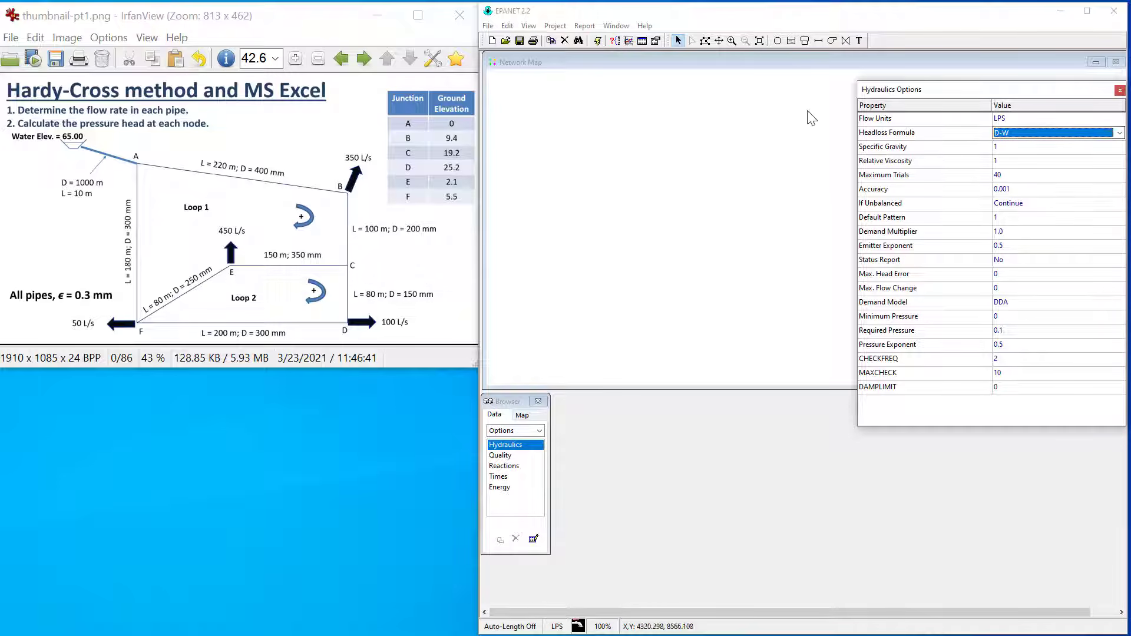
left_click(1119, 90)
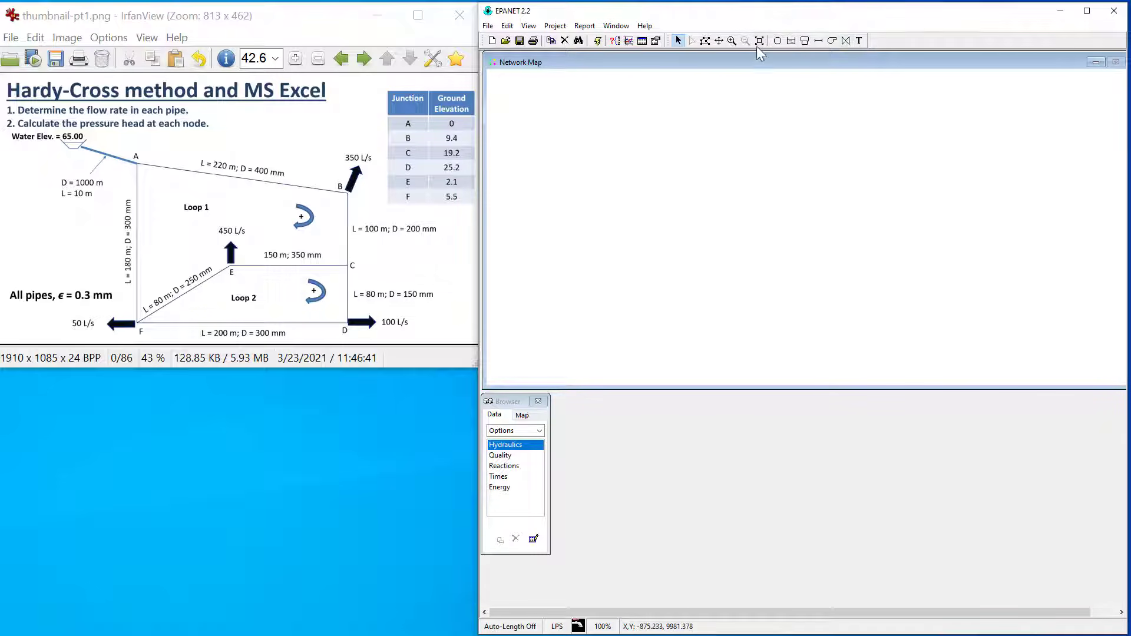
- Place the reservoir and six junctions on the network map, laid out like nodes A to F in the reference diagram
left_click(792, 42)
left_click(558, 120)
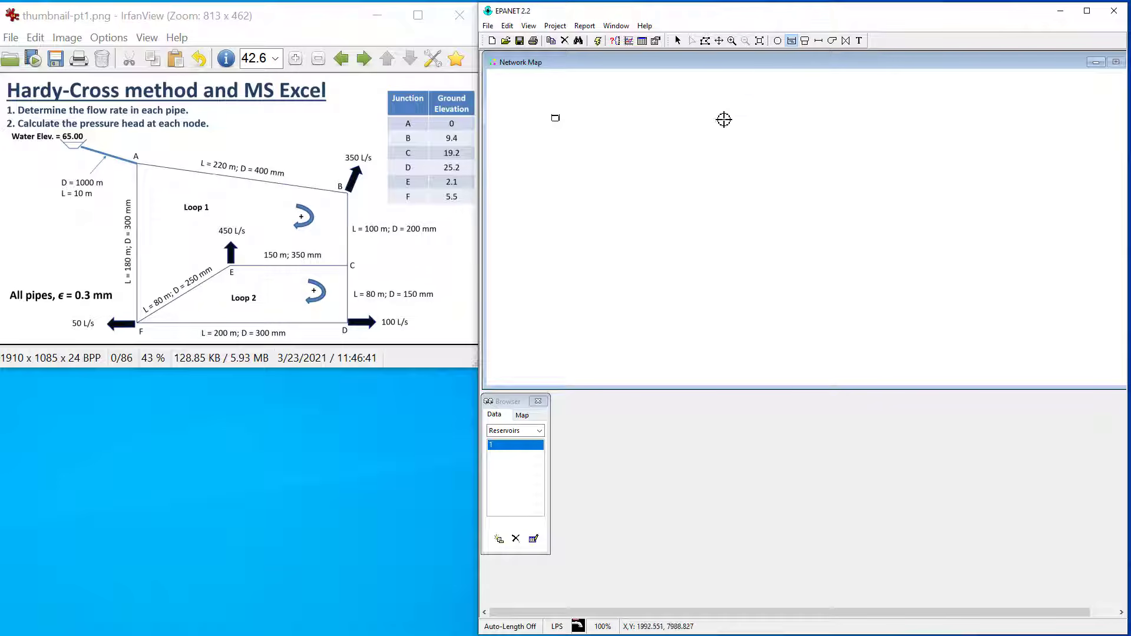
left_click(776, 41)
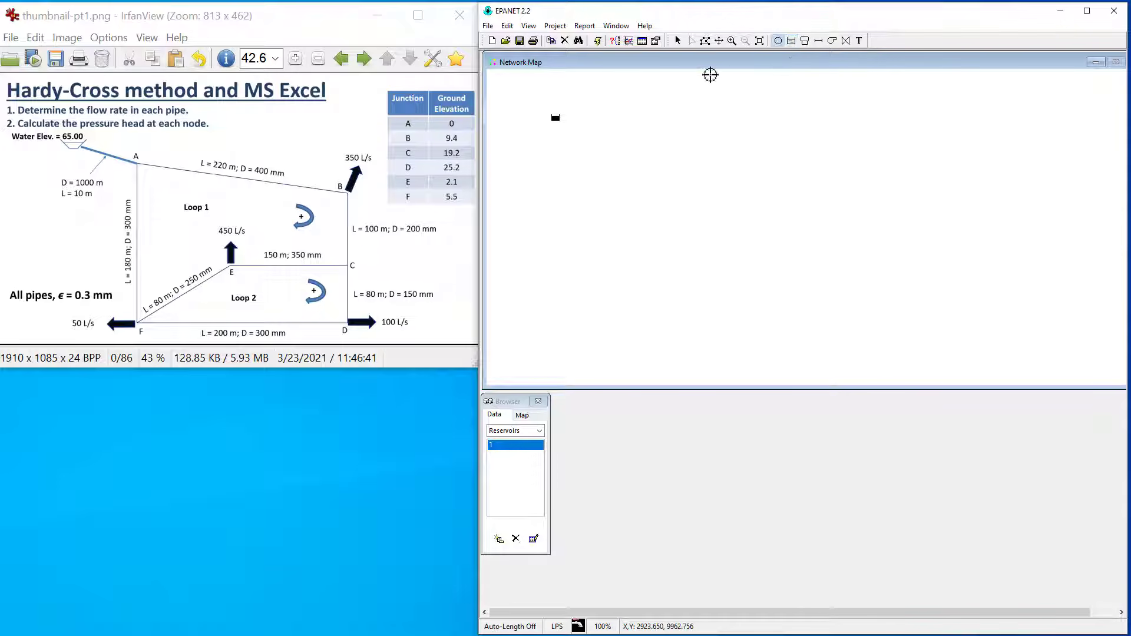
left_click(608, 157)
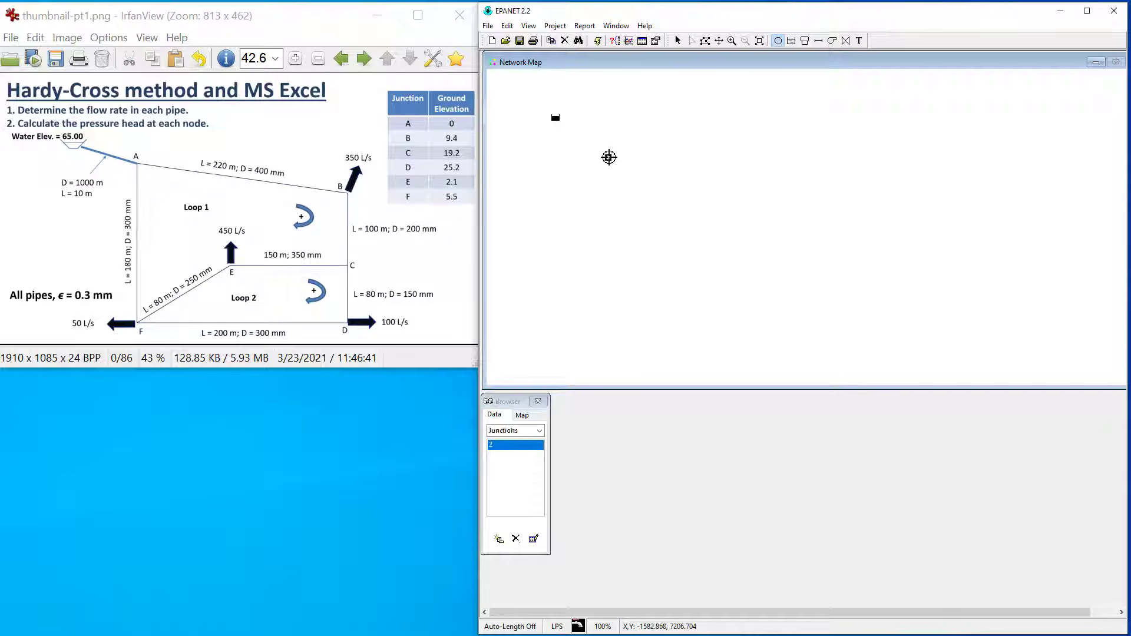
left_click(845, 184)
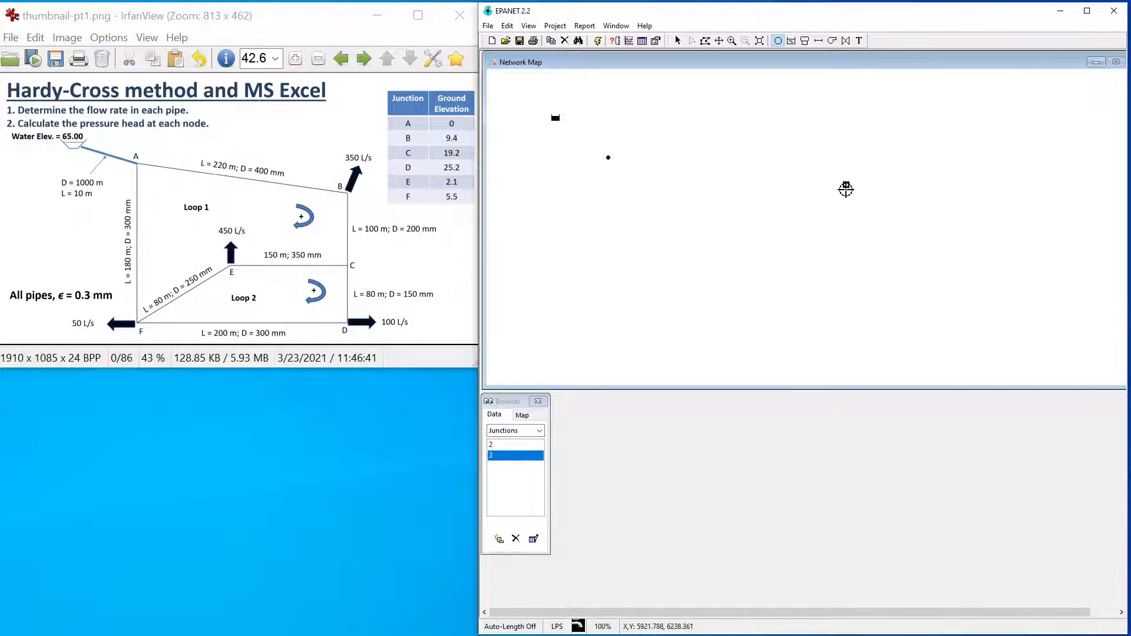
left_click(851, 261)
left_click(857, 326)
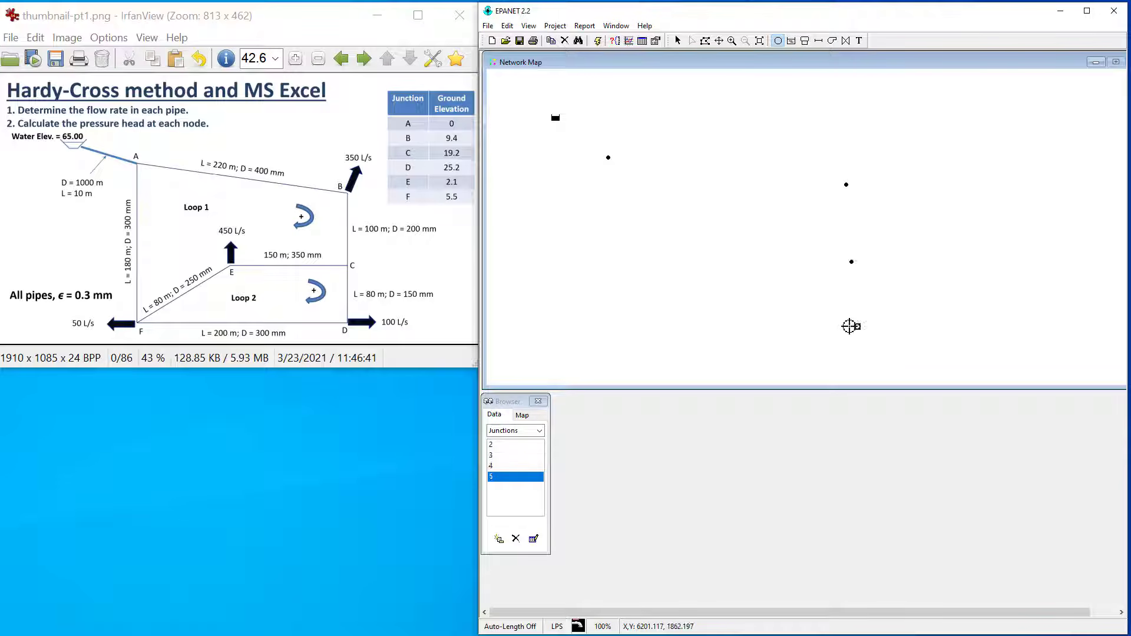
left_click(607, 332)
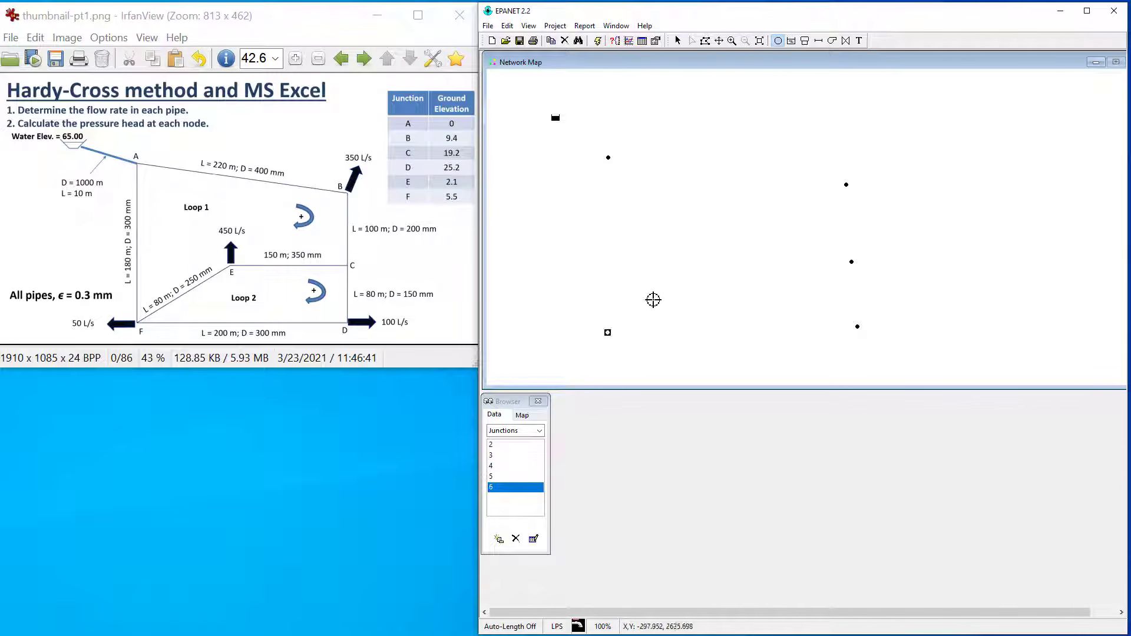
left_click(696, 260)
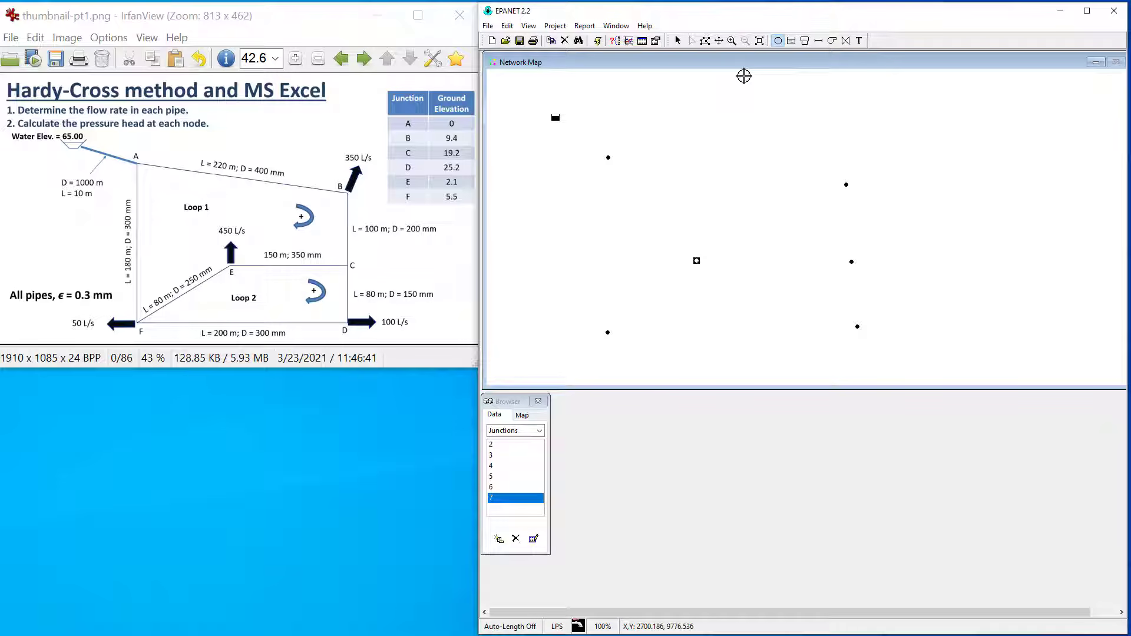
- Draw pipes connecting the reservoir to node A, node A to node B, and node B to node C
left_click(815, 41)
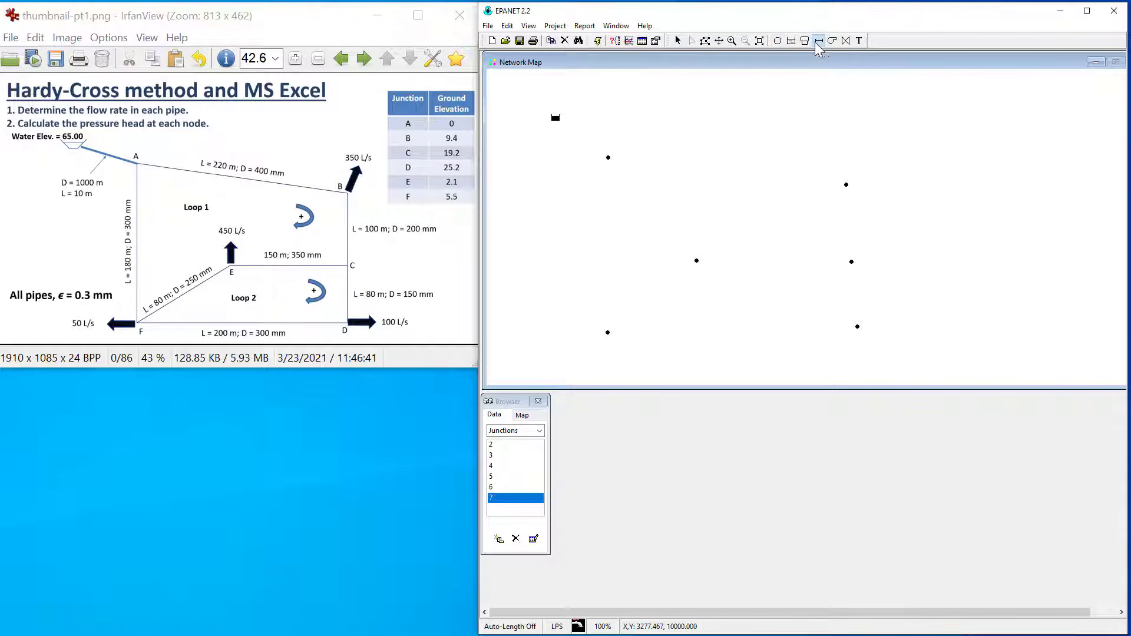
left_click(557, 119)
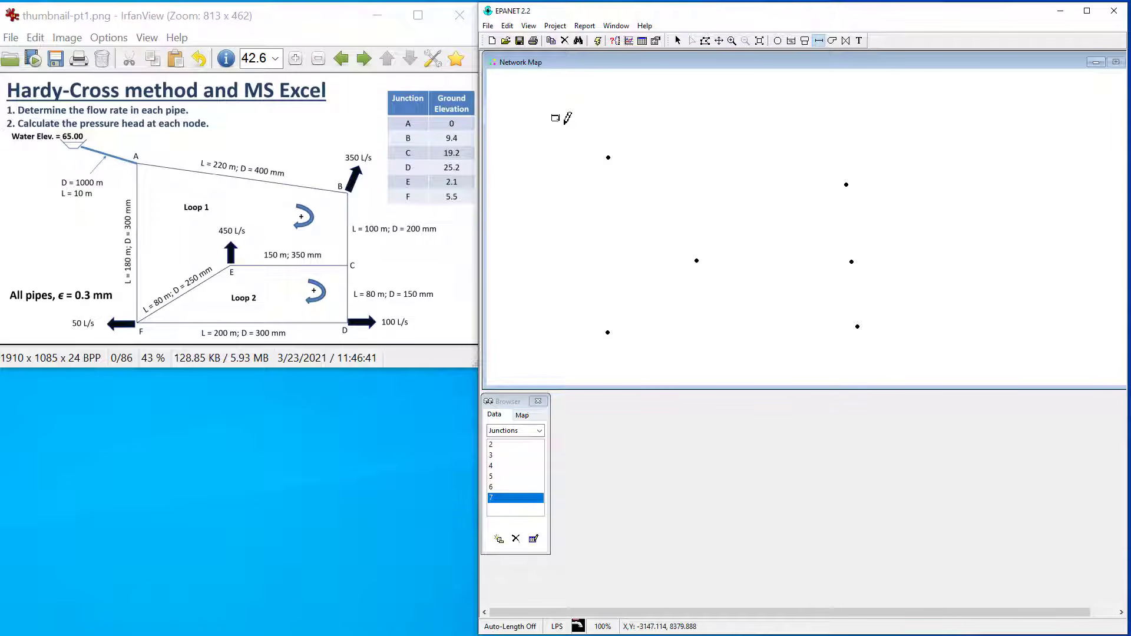
left_click(607, 157)
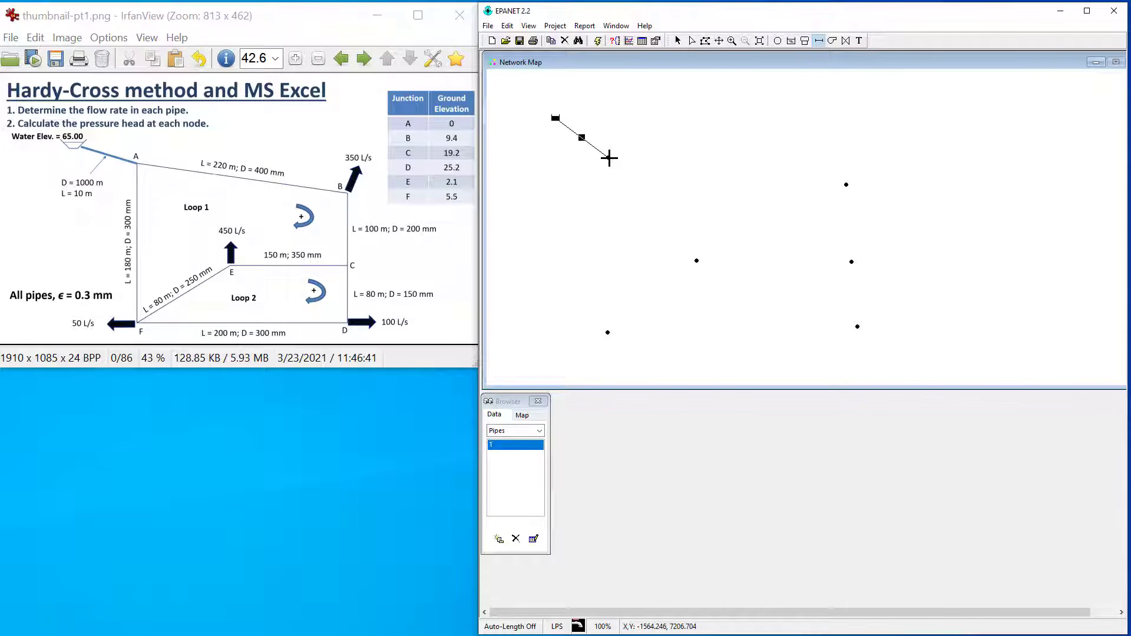
left_click(608, 158)
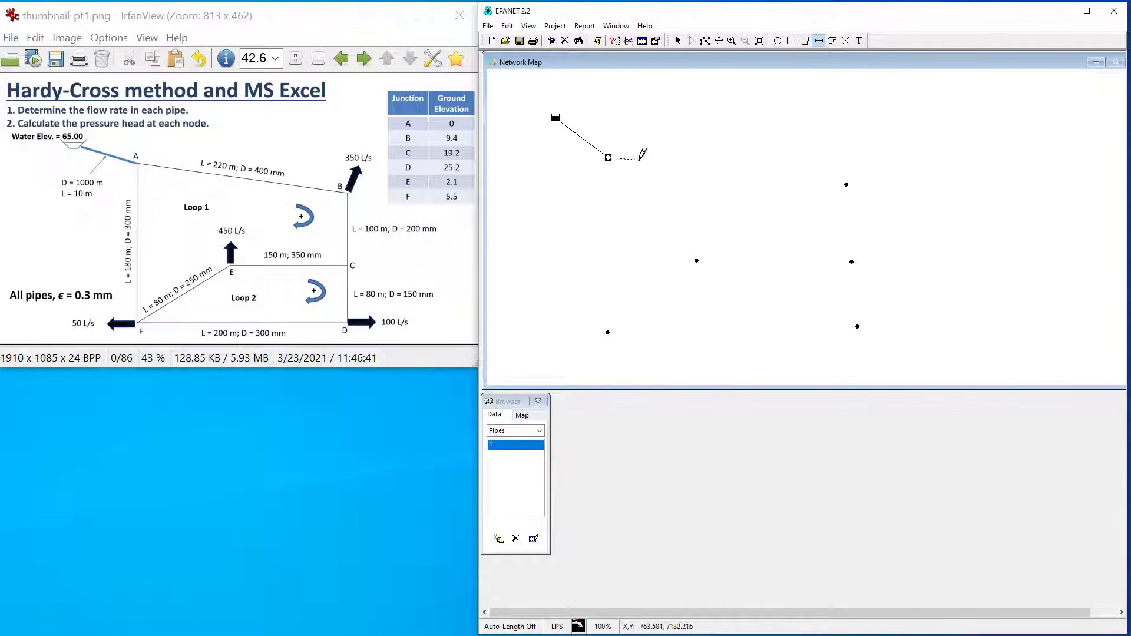
left_click(846, 184)
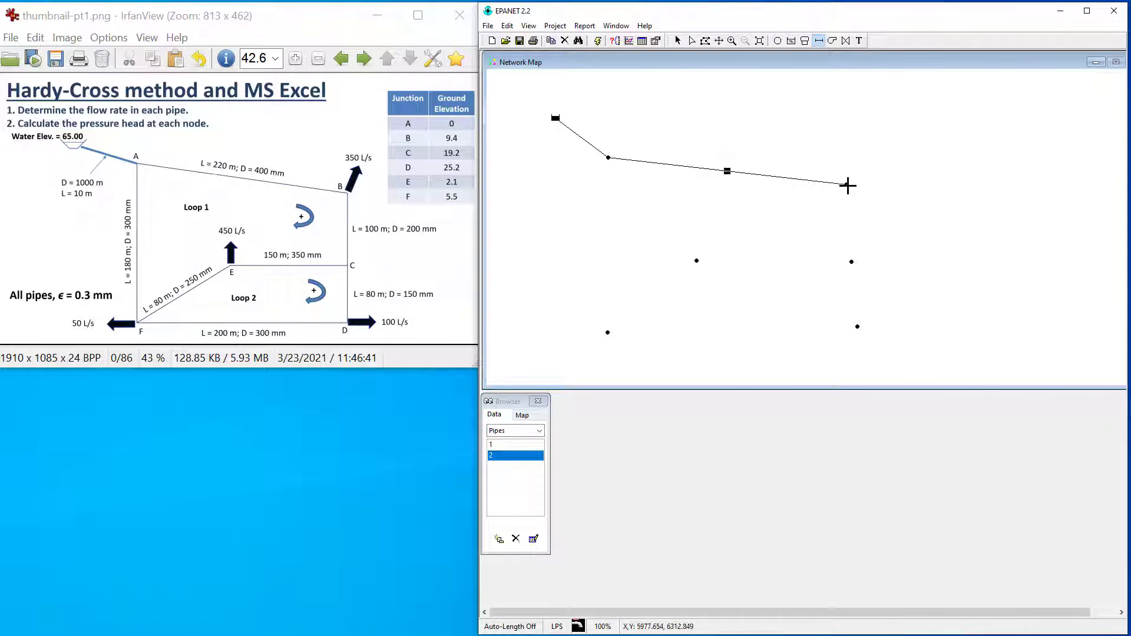
left_click(846, 184)
left_click(852, 262)
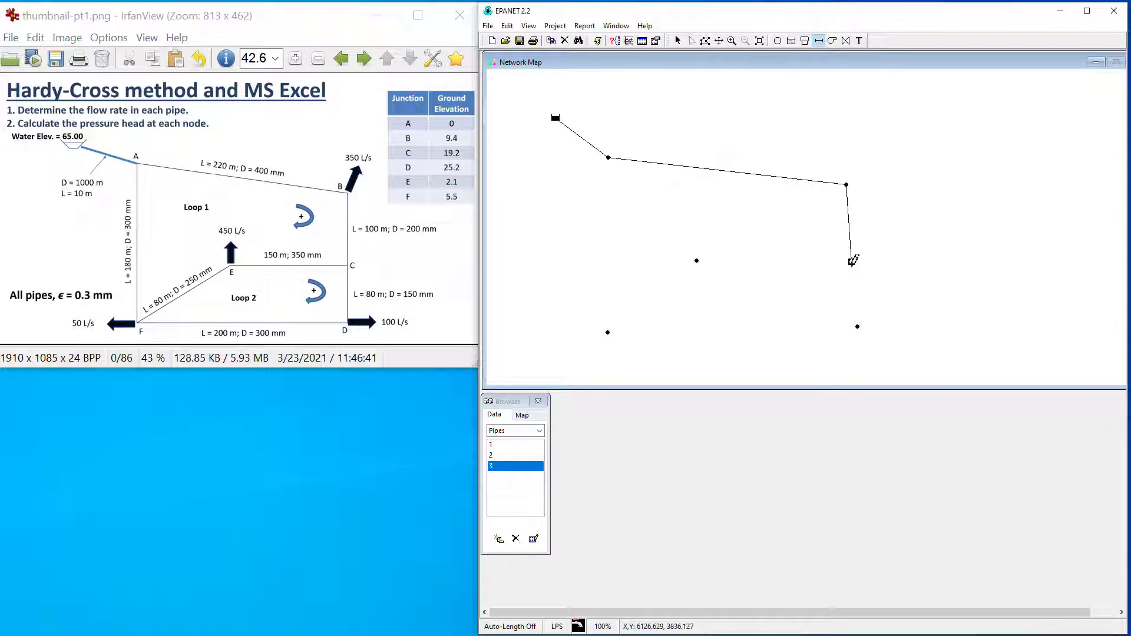
- Draw pipes from node C to node D, node D to node F, and node F up to node A
left_click(852, 261)
left_click(858, 327)
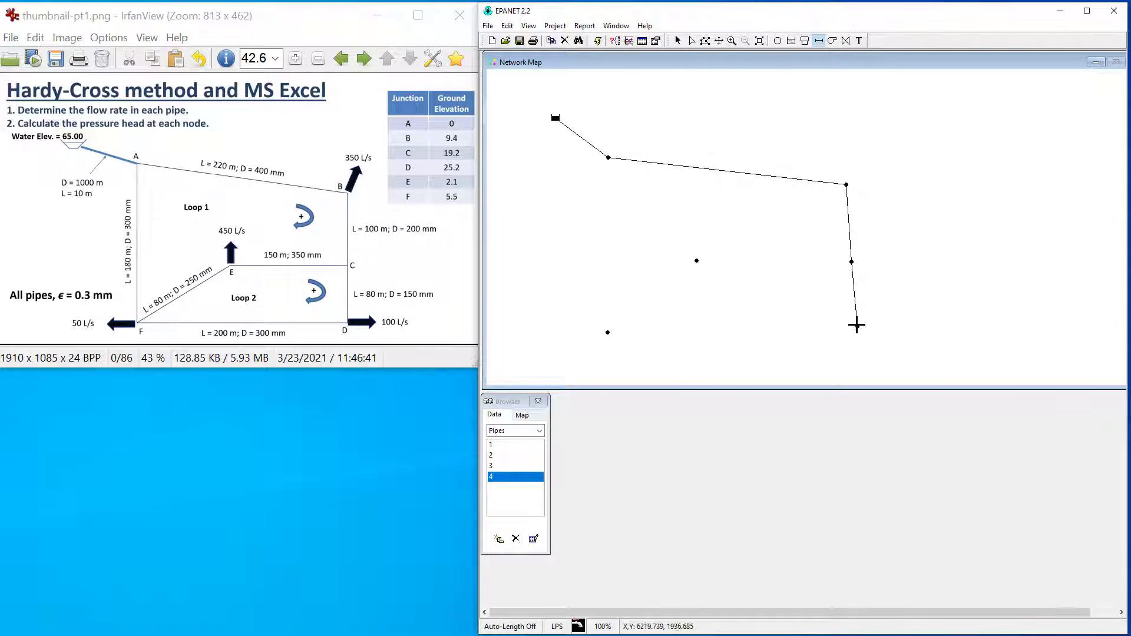
left_click(858, 326)
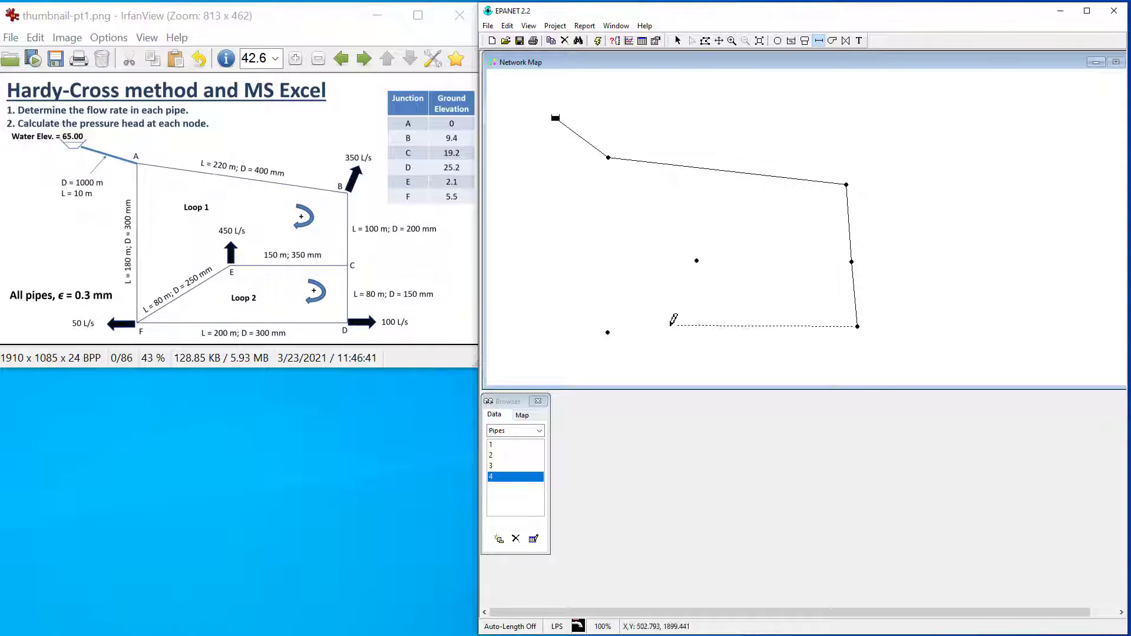
left_click(608, 331)
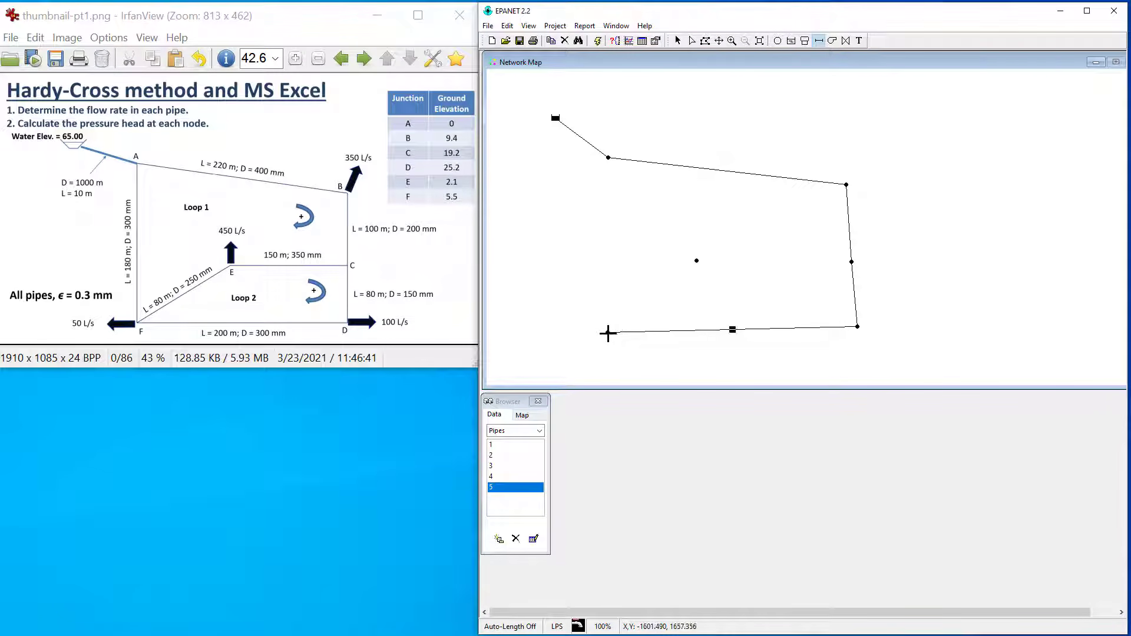
left_click(608, 333)
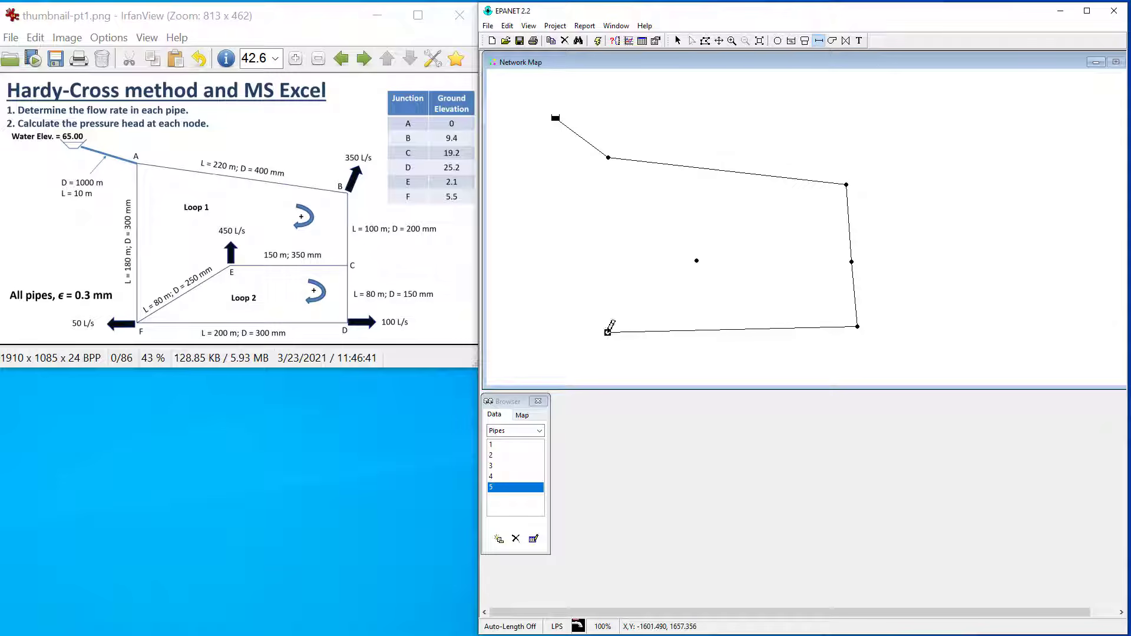
left_click(608, 157)
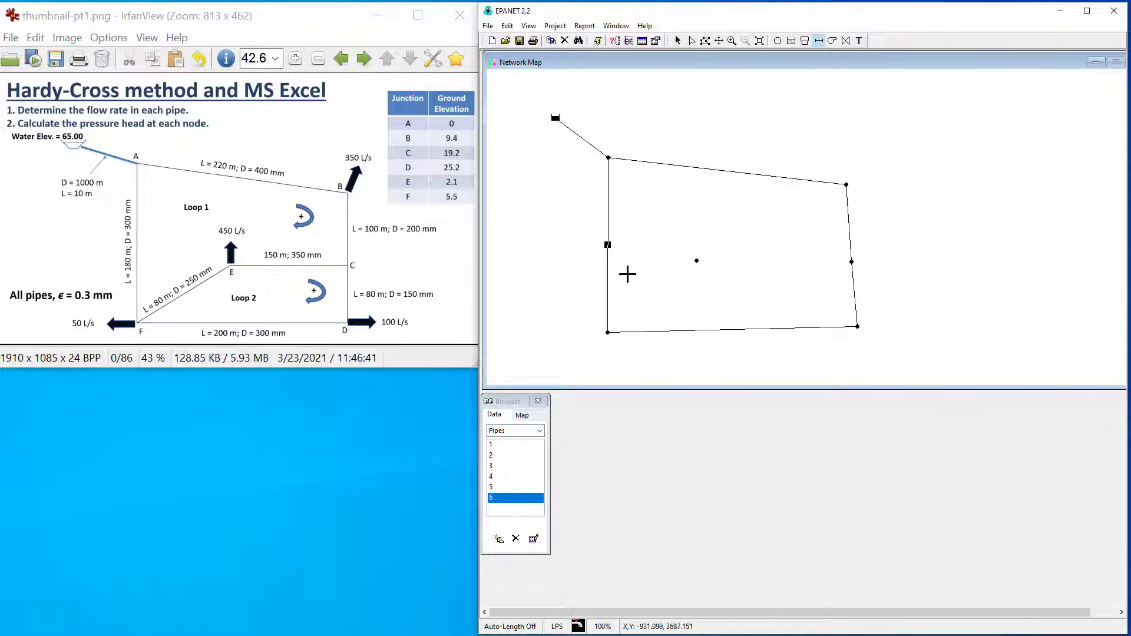
- Draw the inner pipes from node F to node E and from node E to node C
left_click(608, 333)
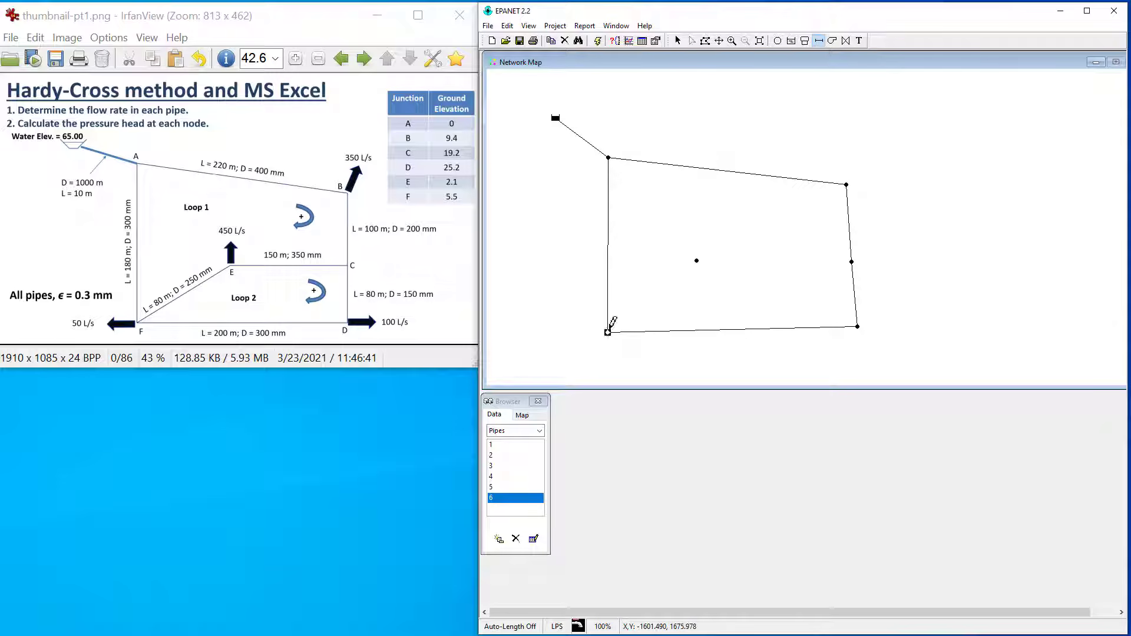
left_click(697, 260)
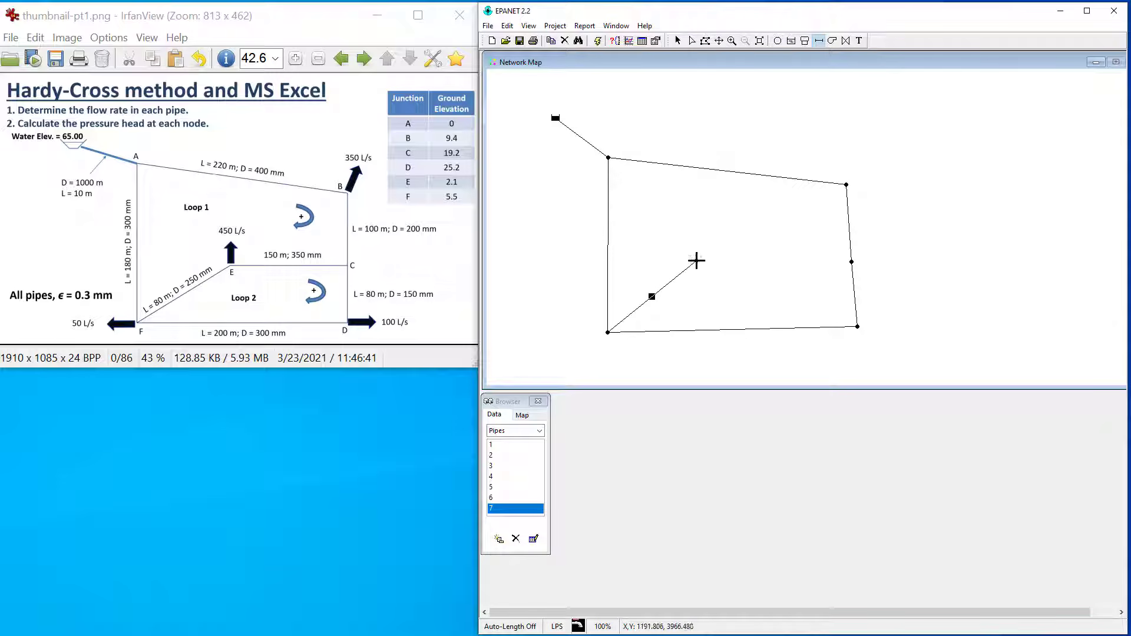
left_click(697, 261)
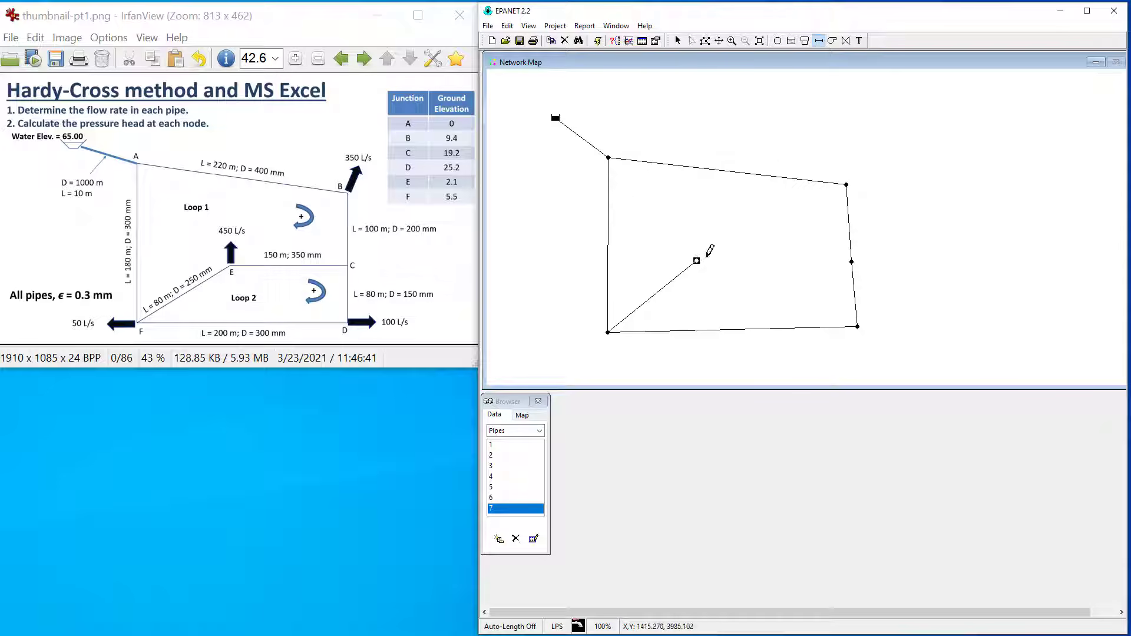
left_click(851, 262)
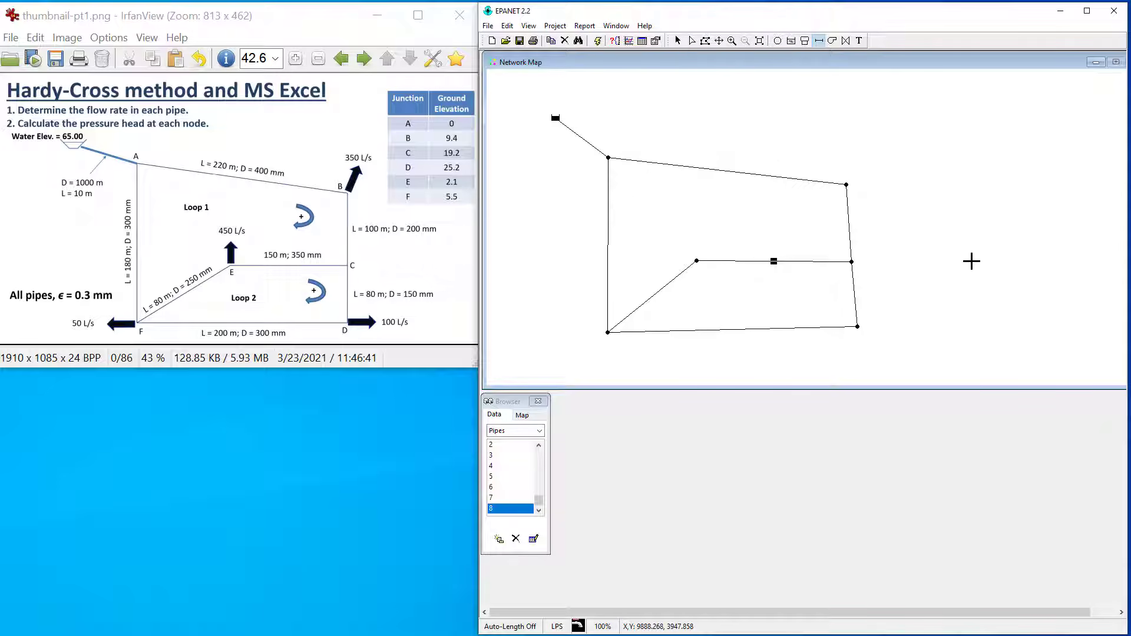
- Add text labels A, B and C on the map beside the corresponding junctions of the reference diagram
left_click(859, 40)
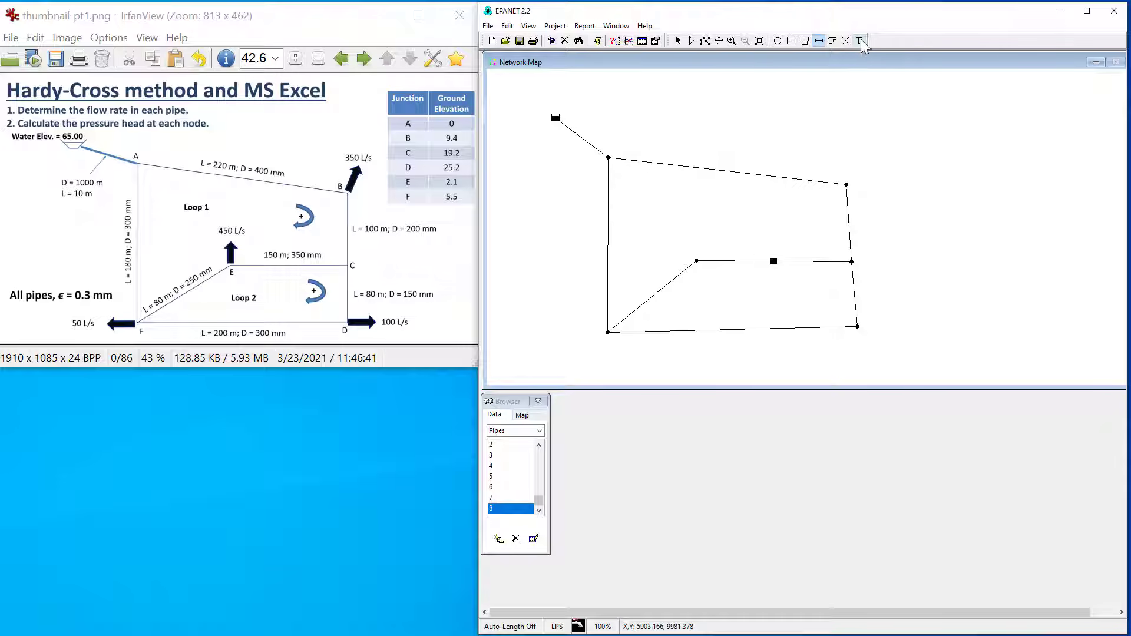
left_click(613, 150)
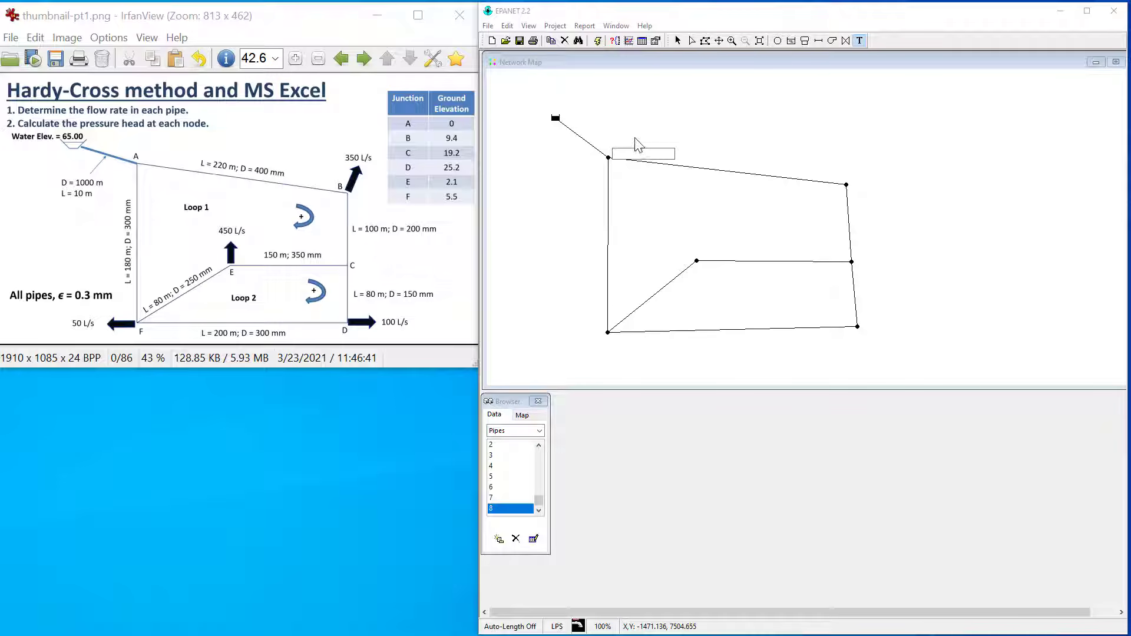
type("A")
key("Return")
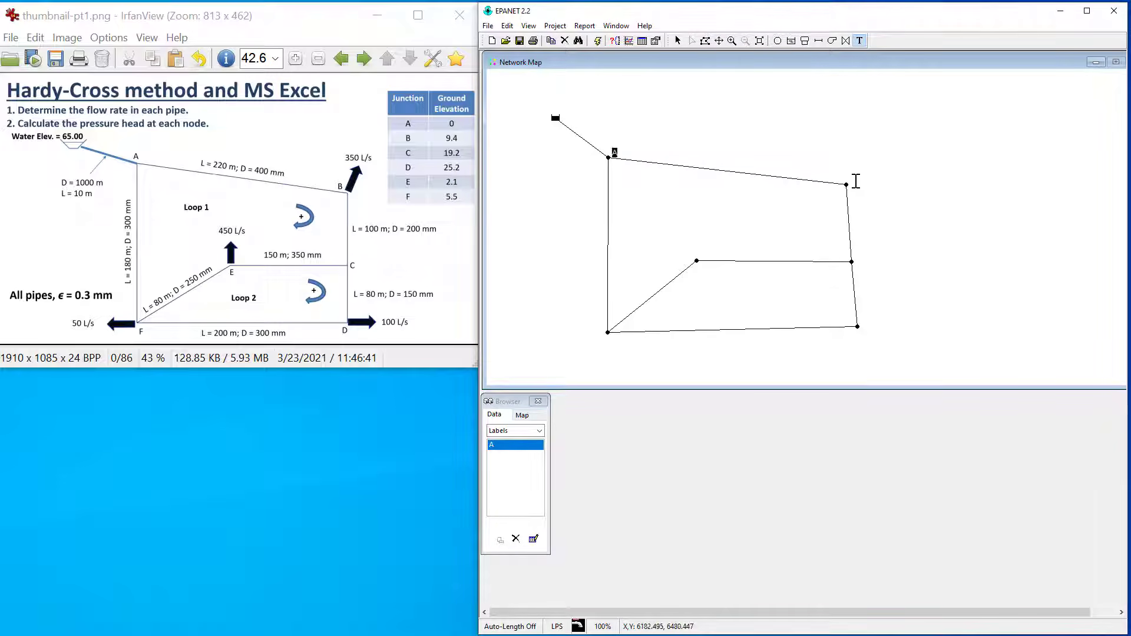
left_click(855, 181)
type("B")
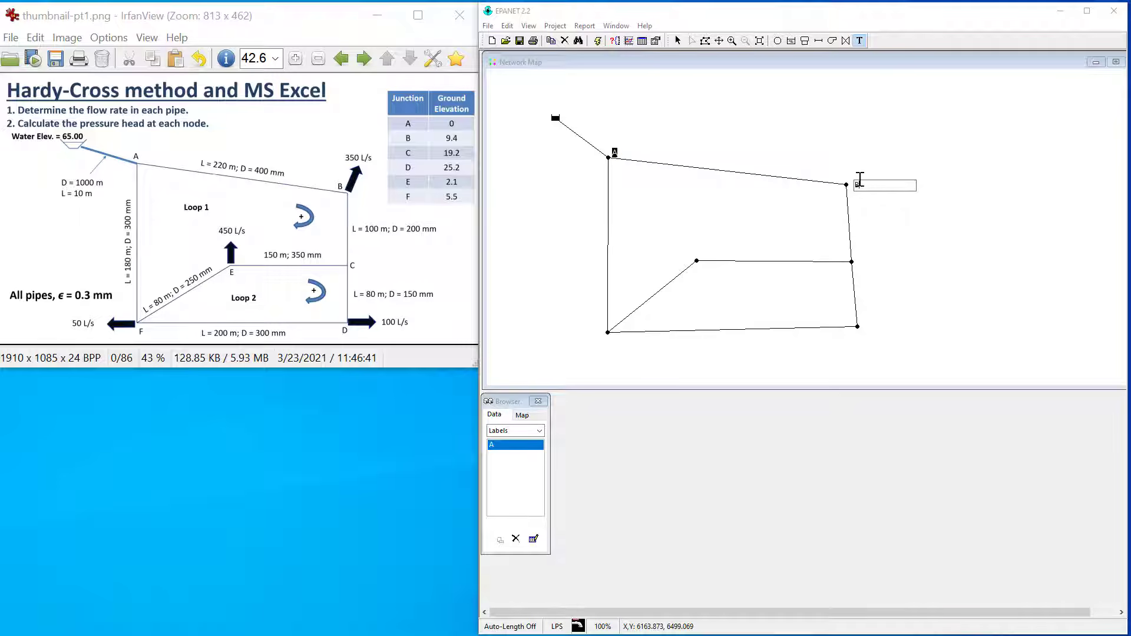
key("Return")
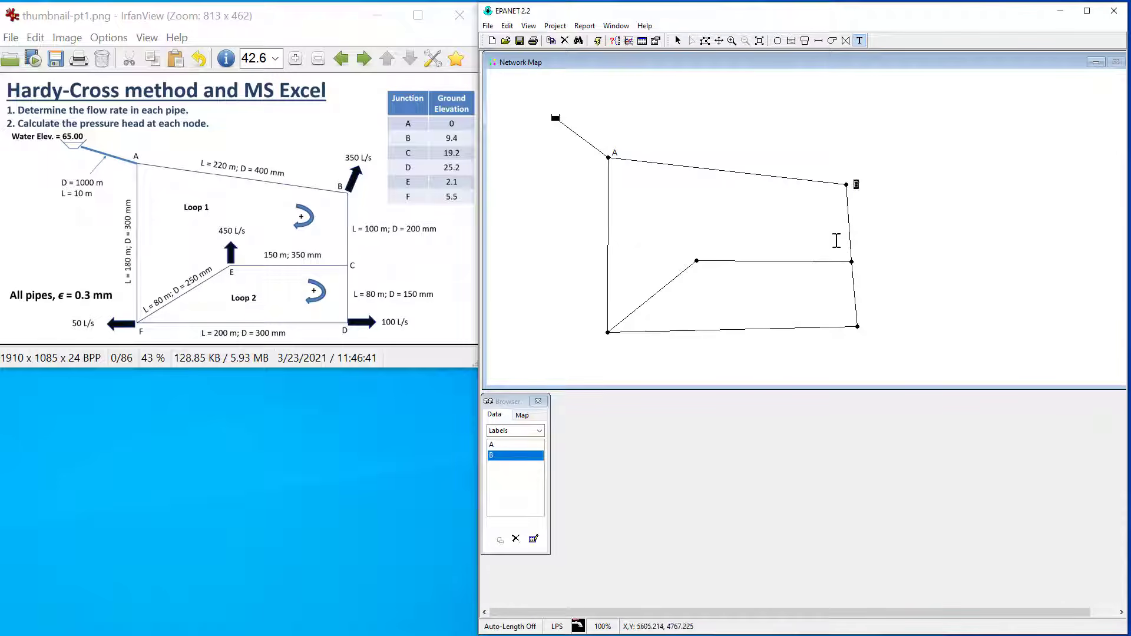
left_click(855, 261)
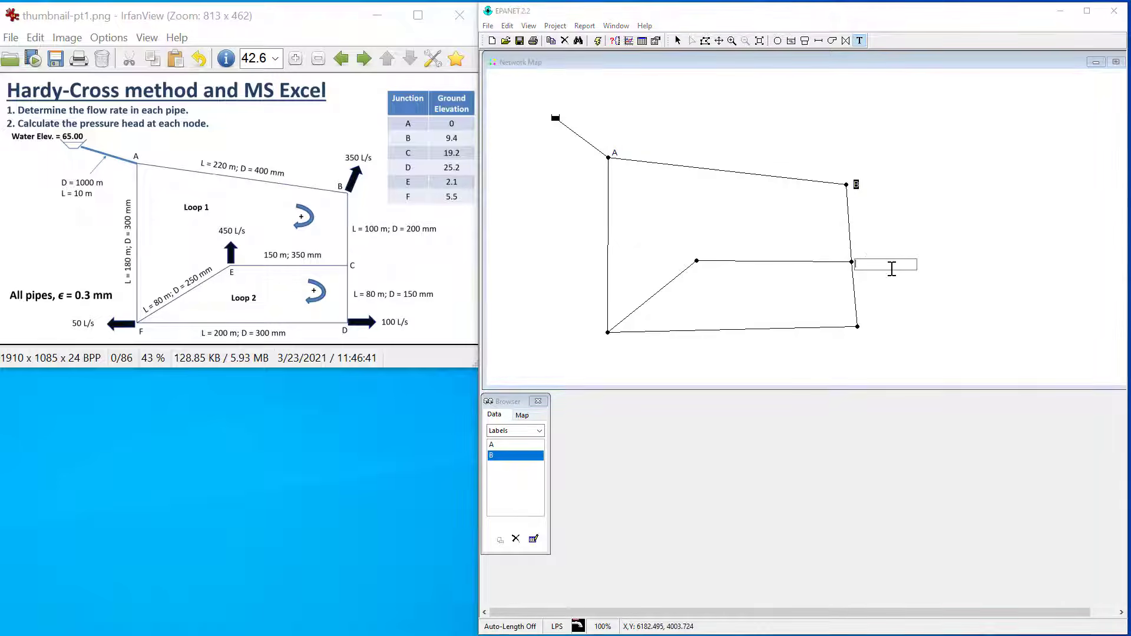
type("C")
key("Return")
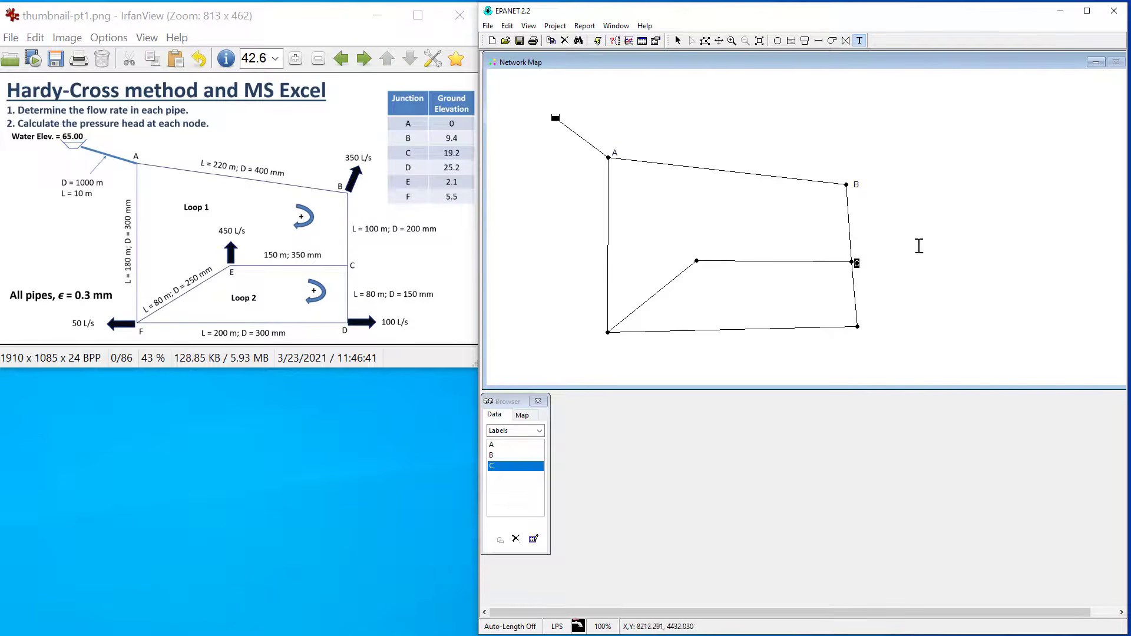
- Label the remaining junctions on the map as D, F and E to match the reference diagram
left_click(863, 327)
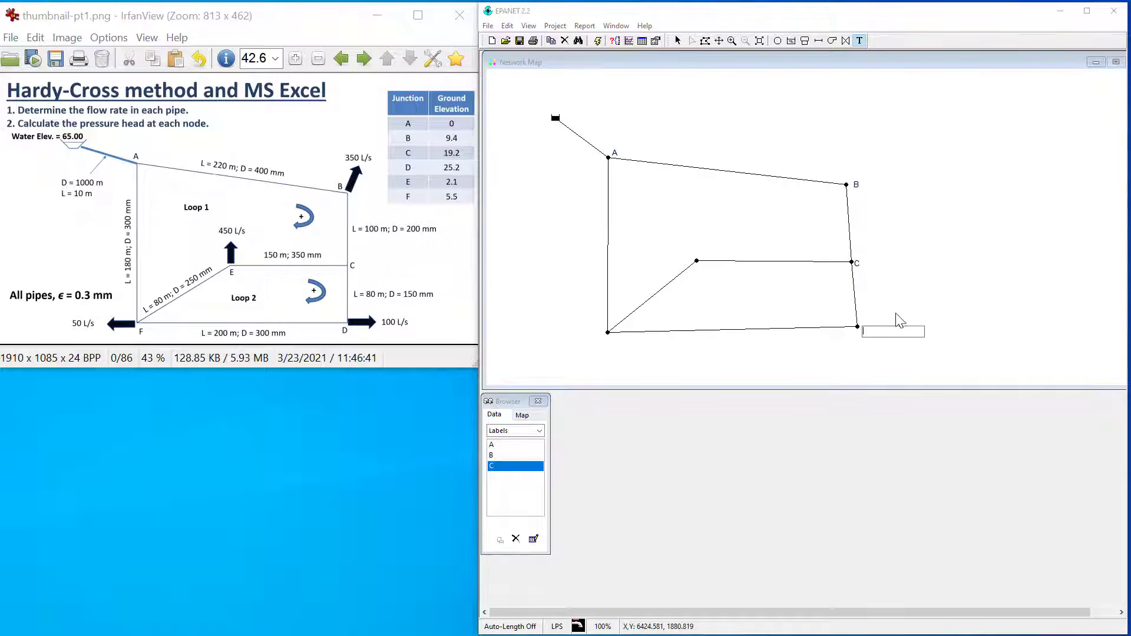
type("D")
key("Return")
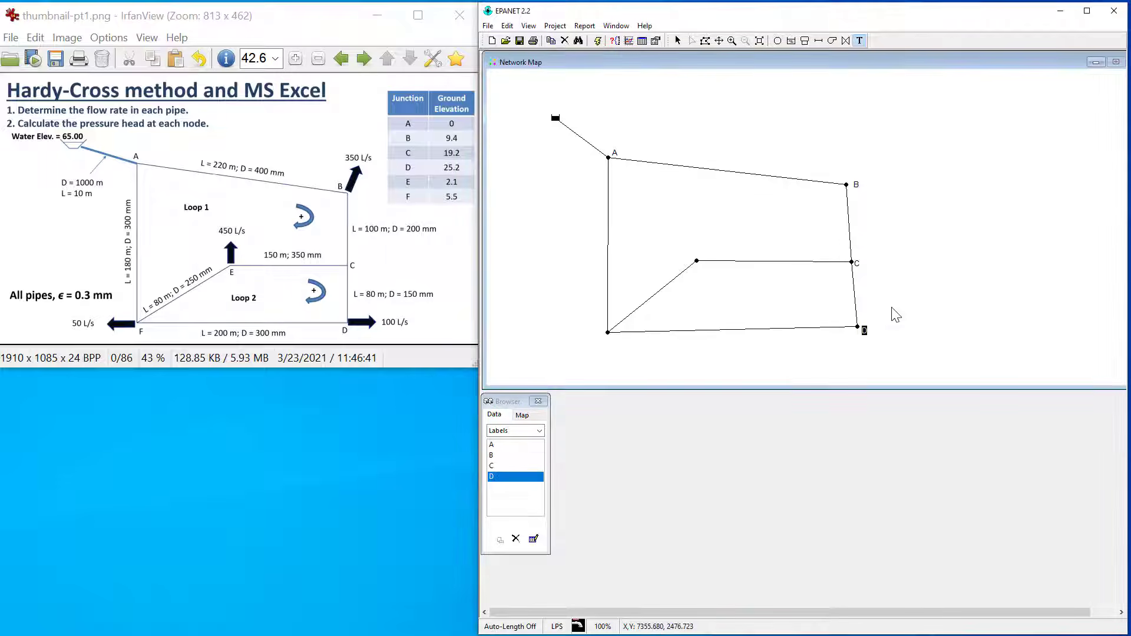
left_click(609, 343)
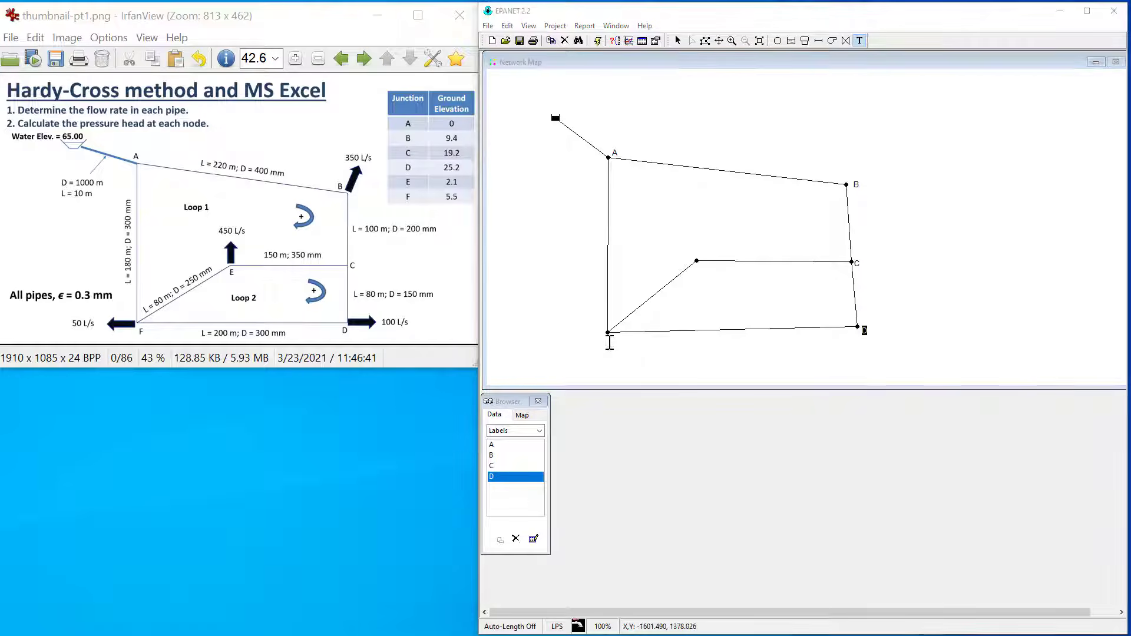
type("F")
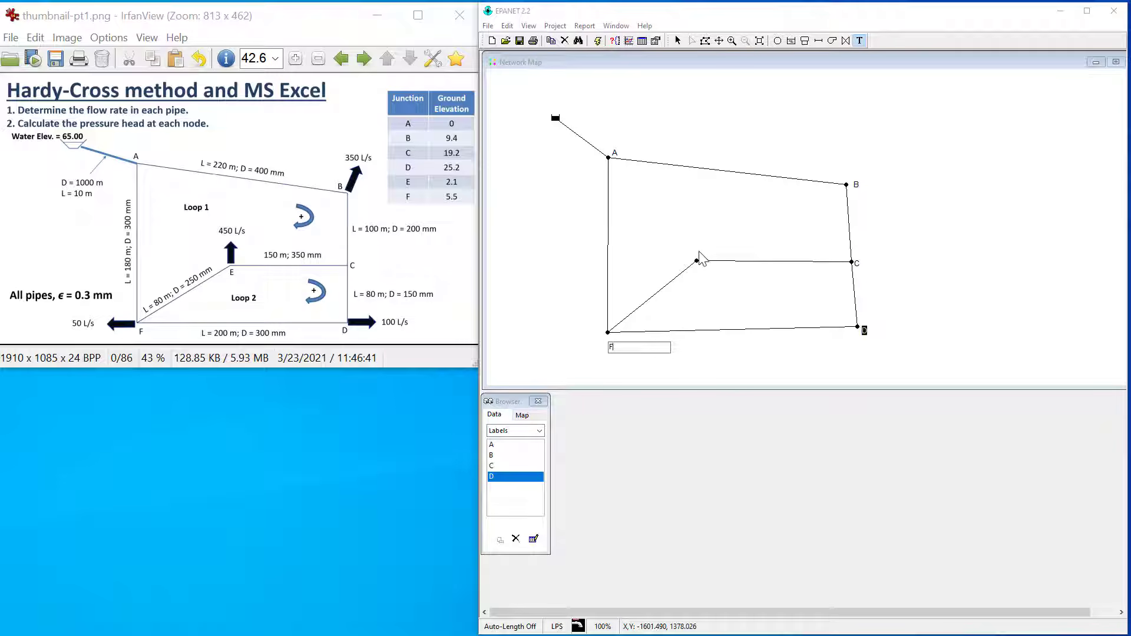
key("Return")
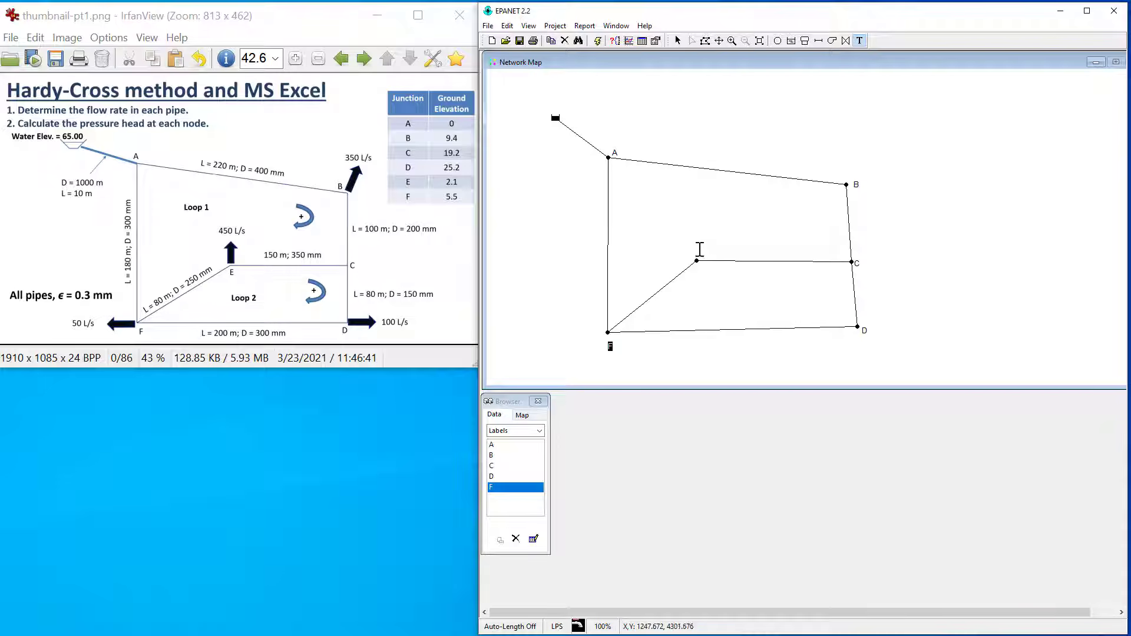
left_click(699, 249)
key("Return")
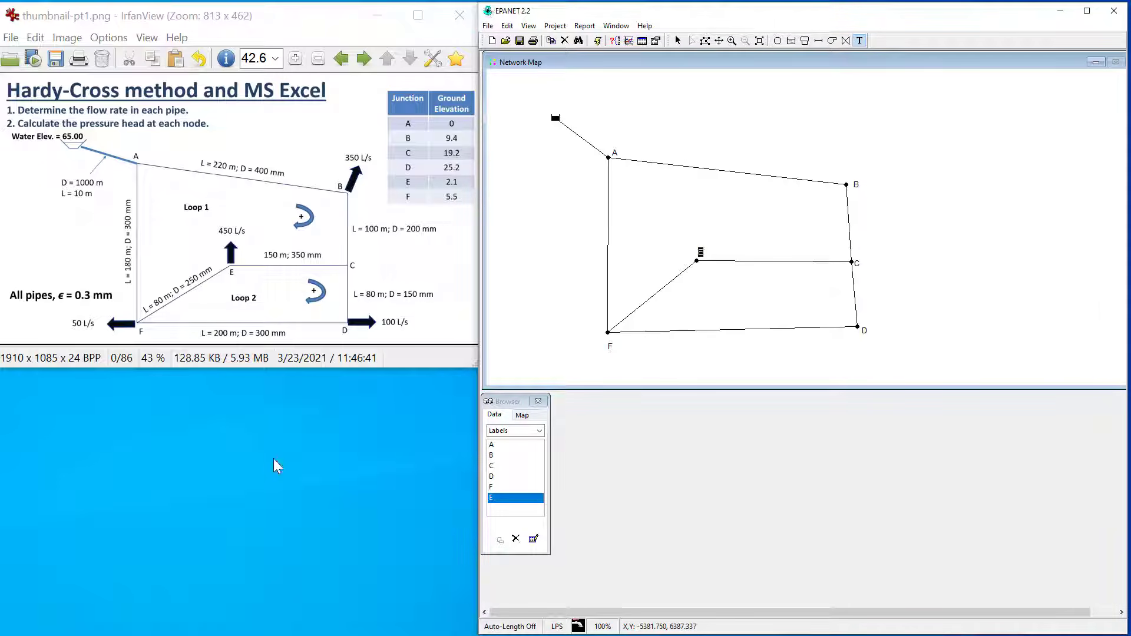
- Rename junction 2, at node A, as A and check its elevation and base demand against the reference diagram
left_click(539, 432)
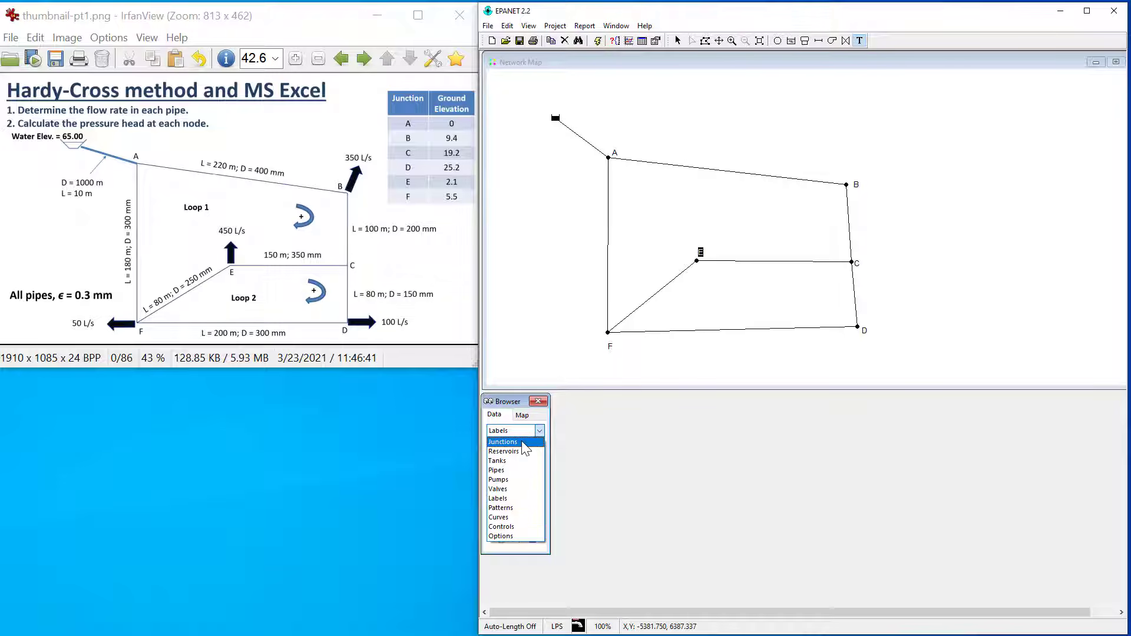
left_click(522, 443)
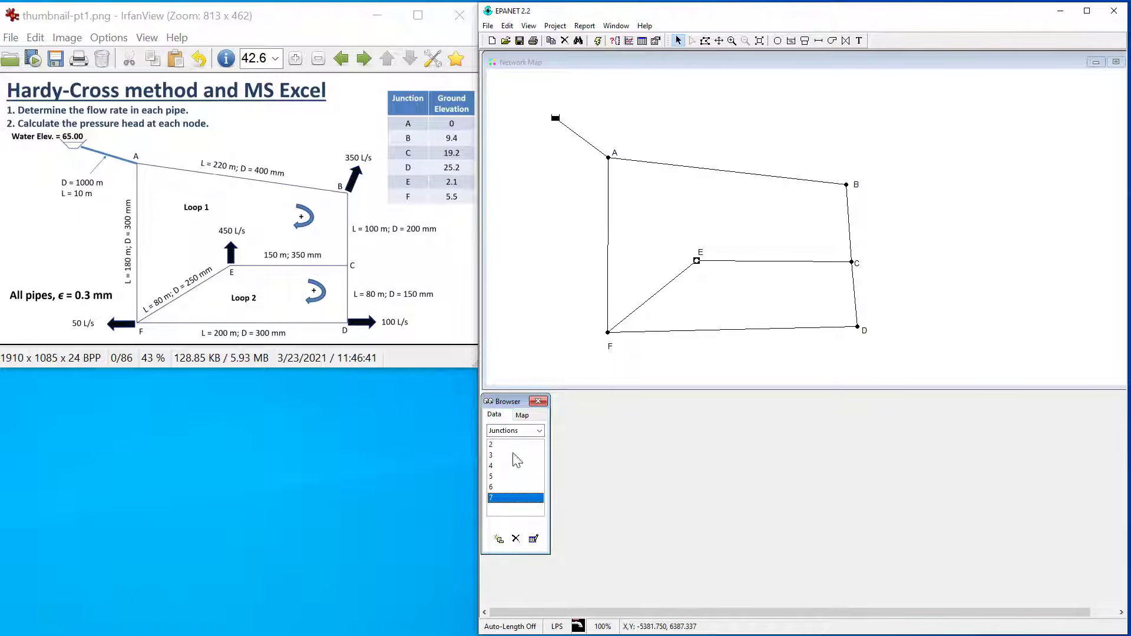
left_click(503, 444)
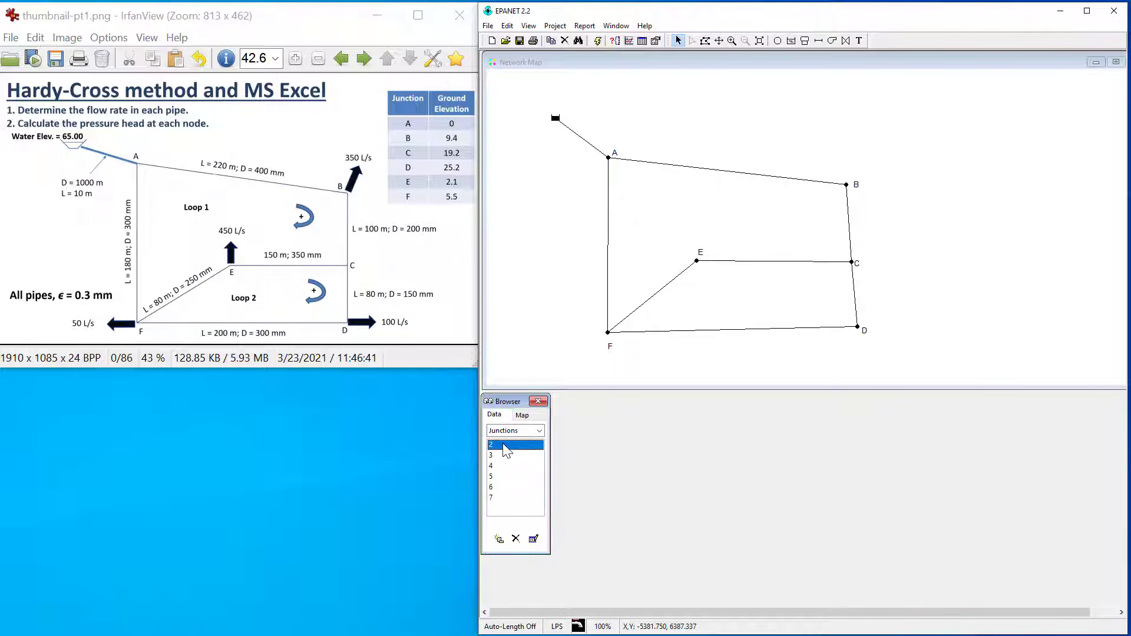
double_click(504, 445)
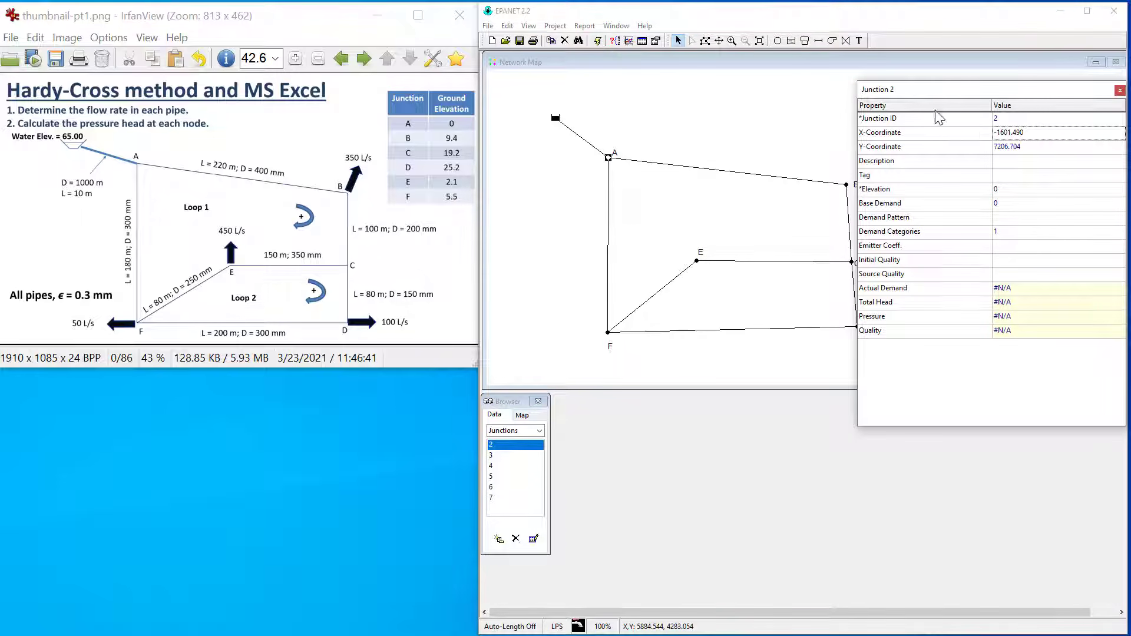
left_click(1009, 118)
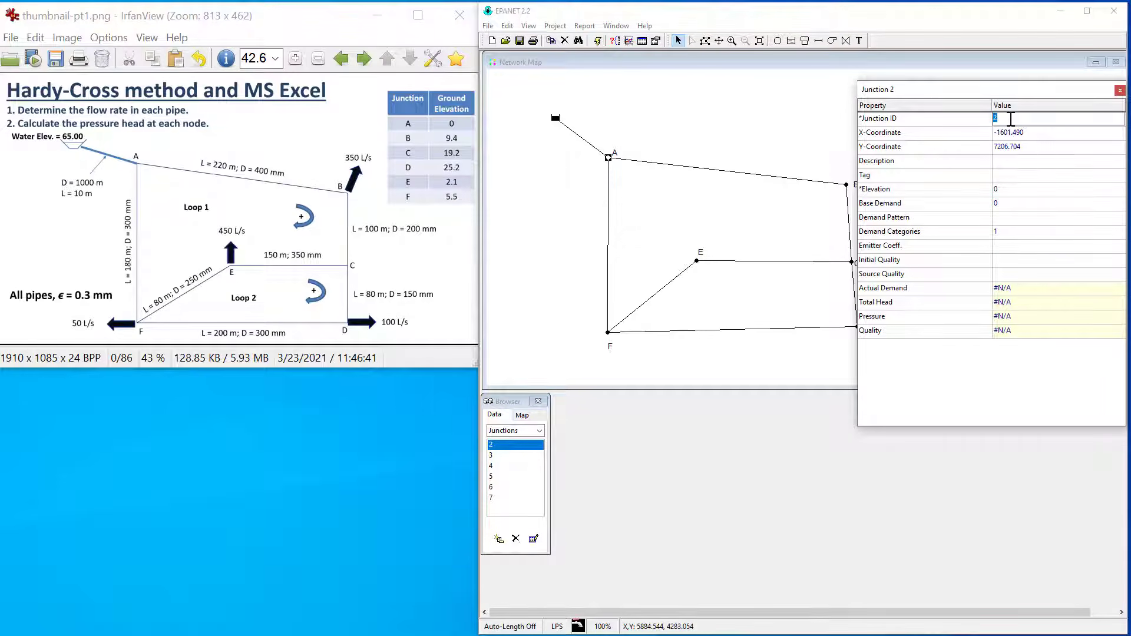
type("A")
left_click(1030, 189)
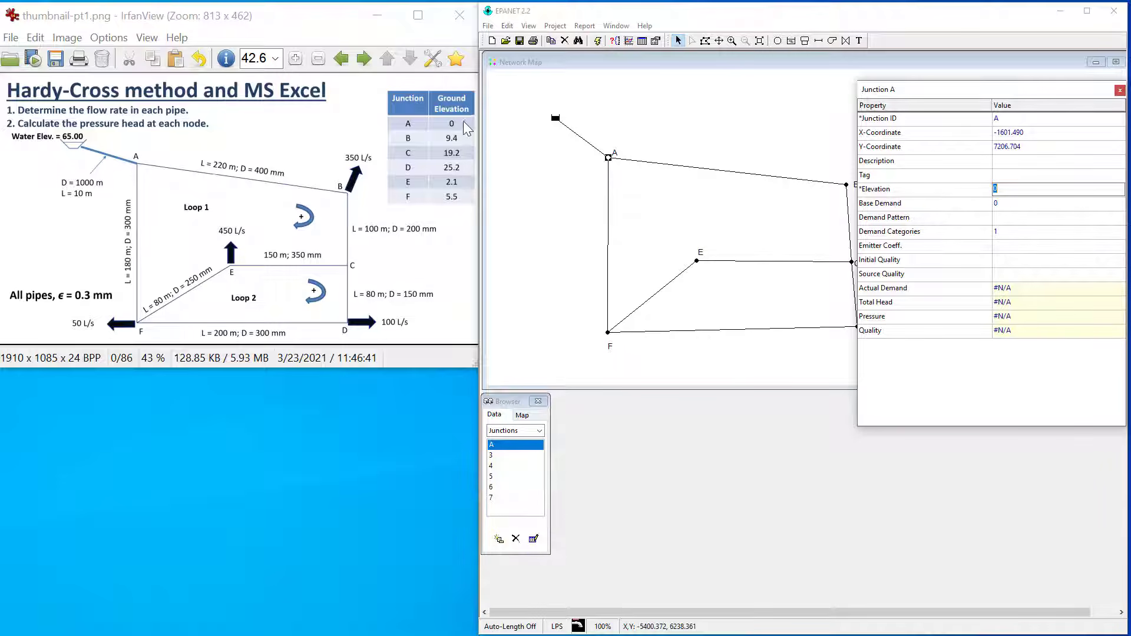
left_click(1032, 204)
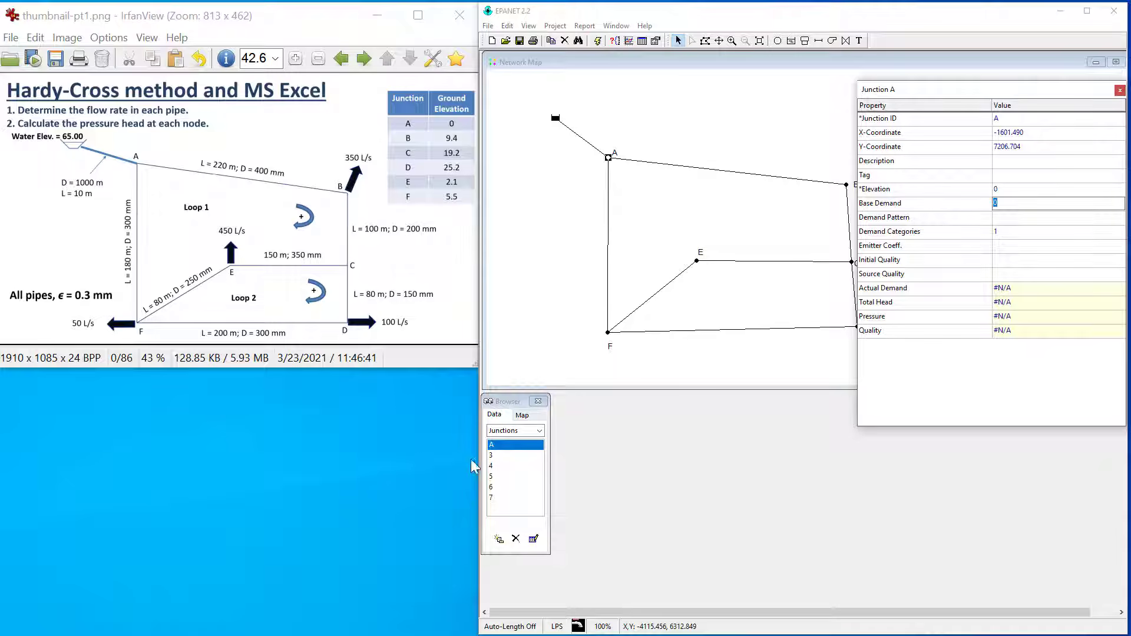
- Rename junction 3, at node B, as B with an elevation of 9.4 and a base demand of 350
left_click(492, 455)
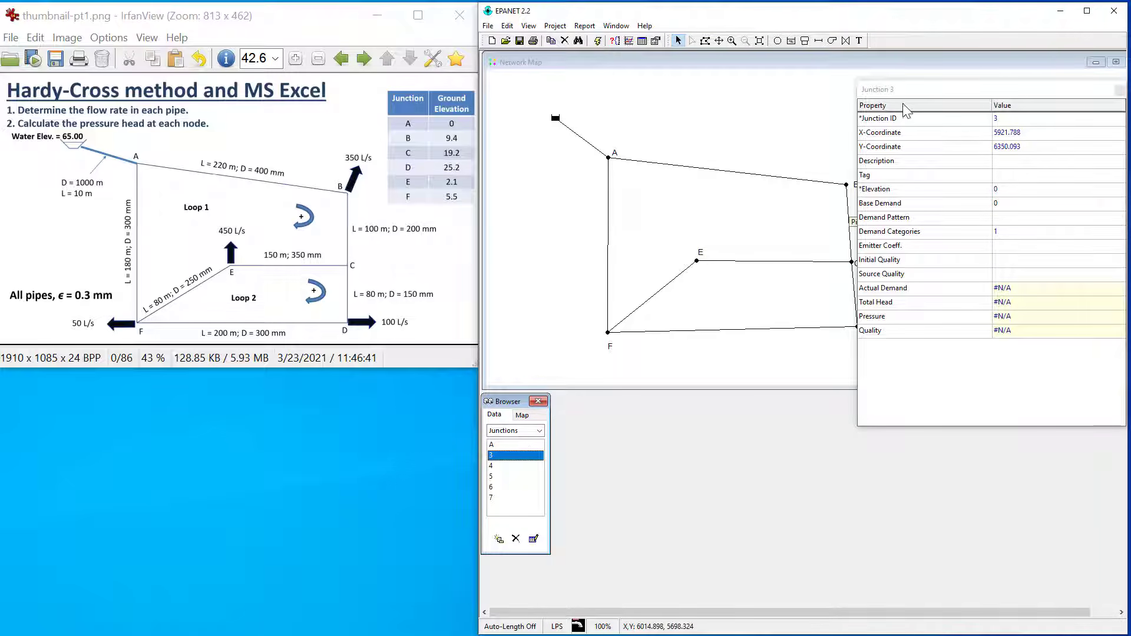
left_click_drag(910, 93, 927, 96)
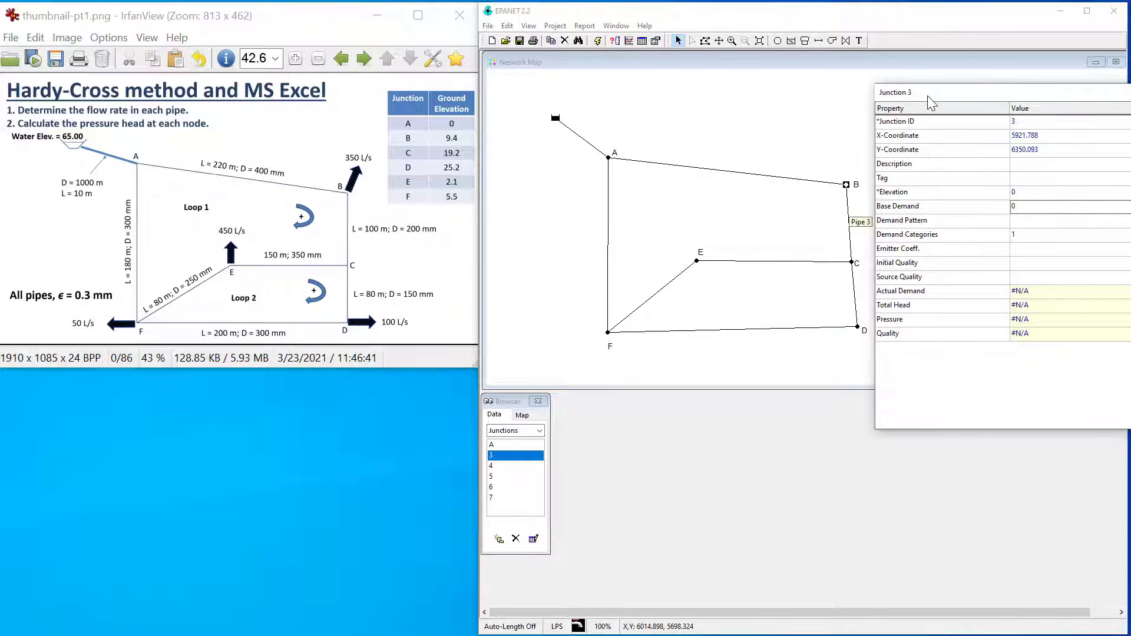
left_click(1030, 121)
type("B")
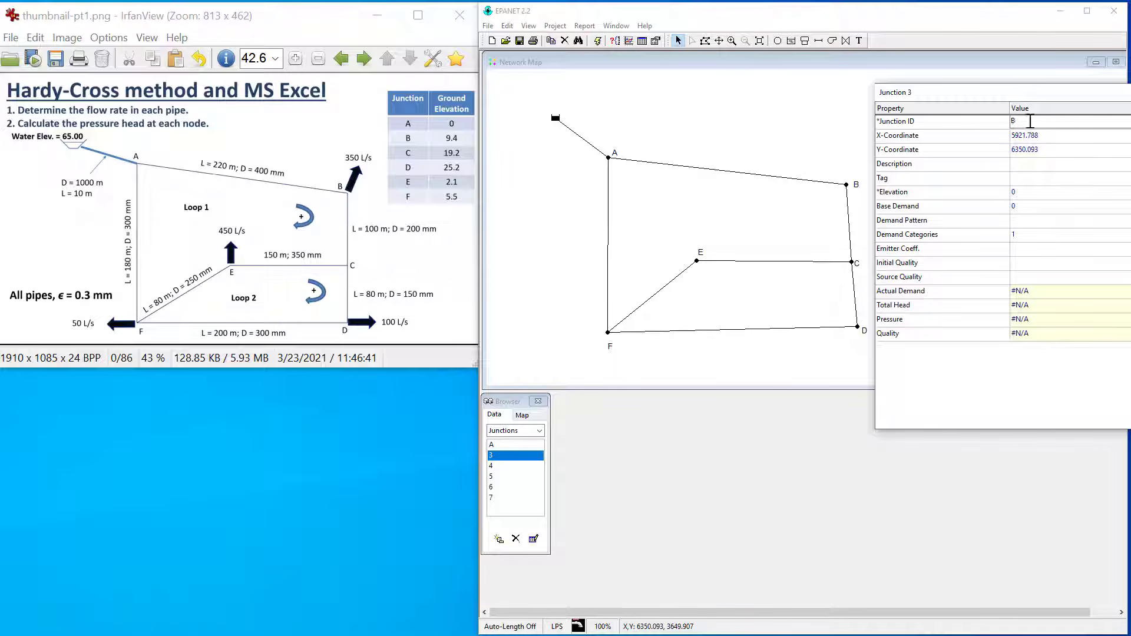
left_click(1023, 192)
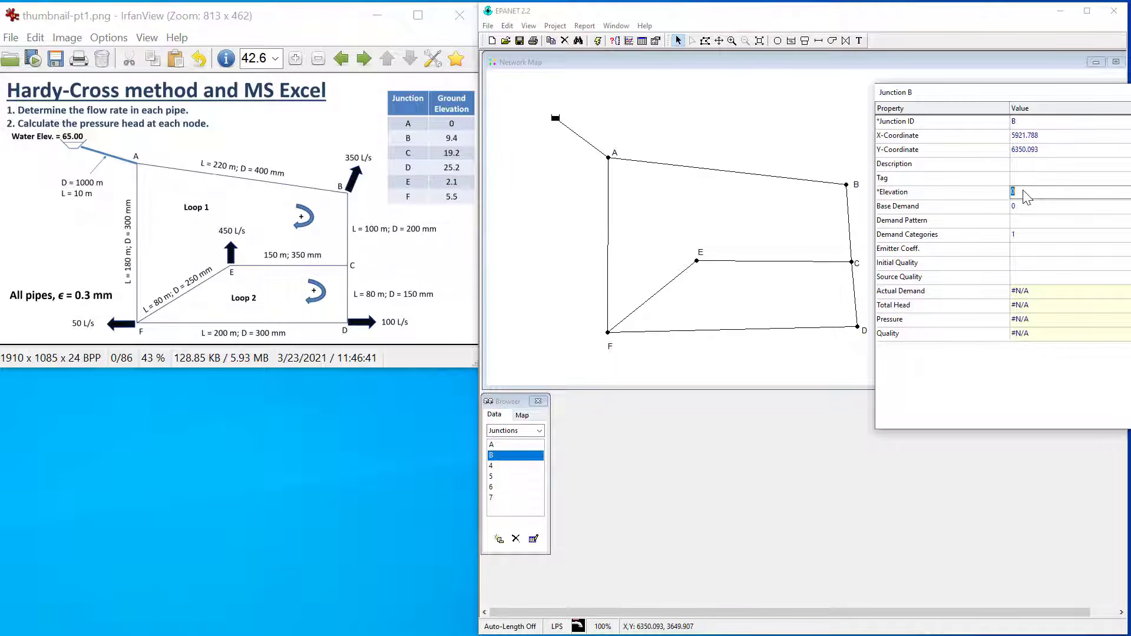
type("9.4")
key("Return")
left_click(1025, 206)
type("350")
key("Return")
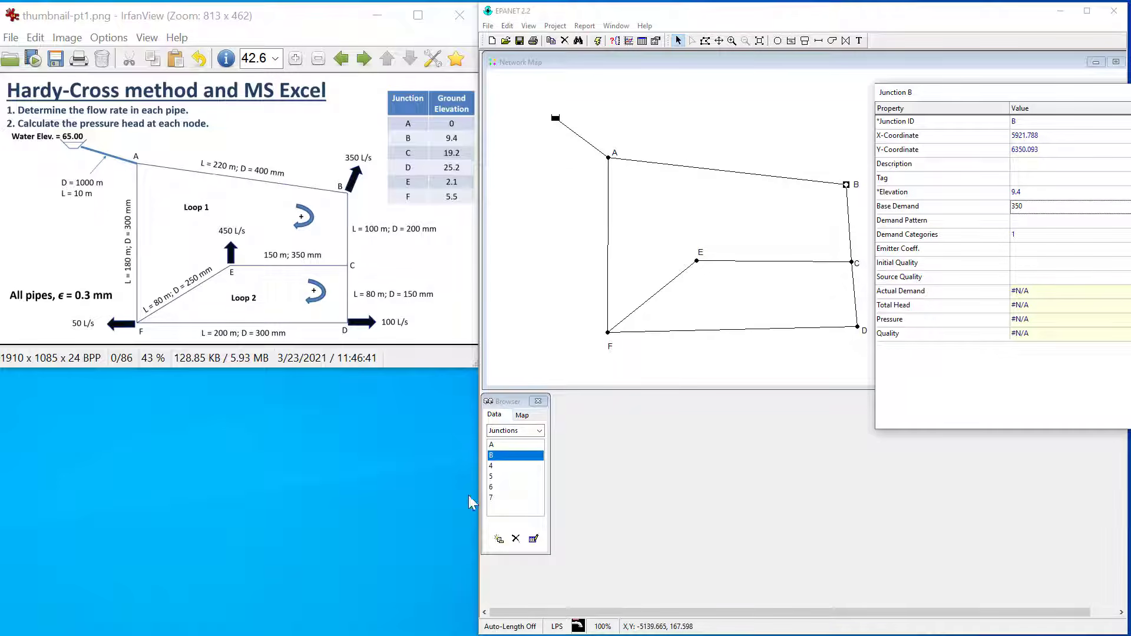
- Rename junction 4, at node C, as C and set its elevation to 19.2
left_click(504, 466)
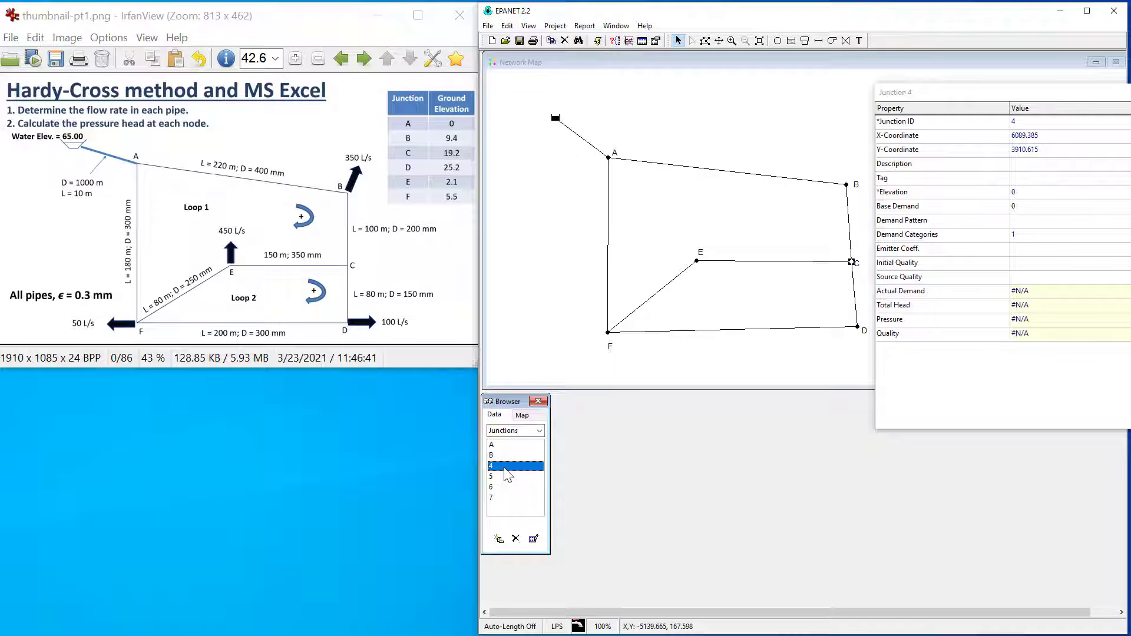
left_click(1029, 122)
type("C")
key("Return")
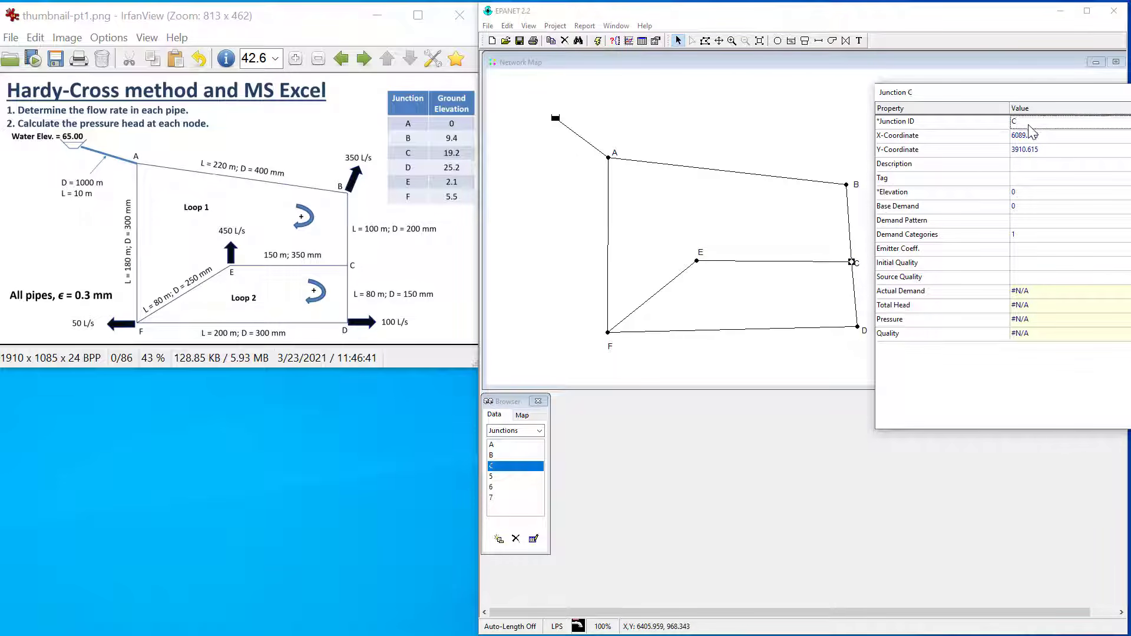
left_click(1010, 192)
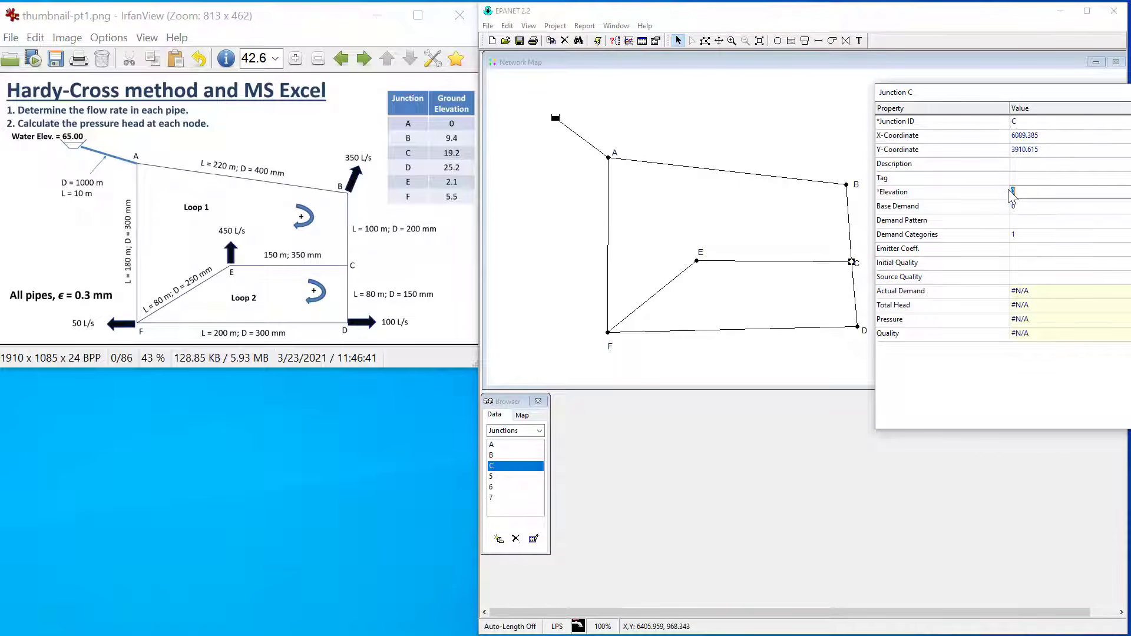
type("19.2")
- Rename junction 5, at node D, as D with an elevation of 25.2 and a base demand of 100
left_click(496, 477)
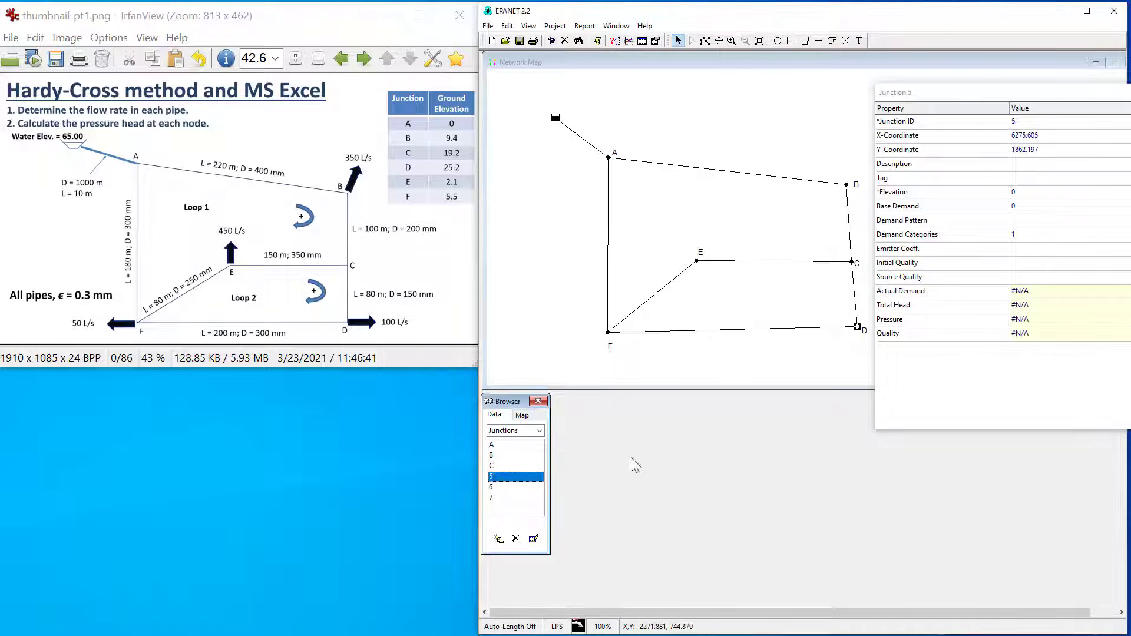
left_click(1025, 122)
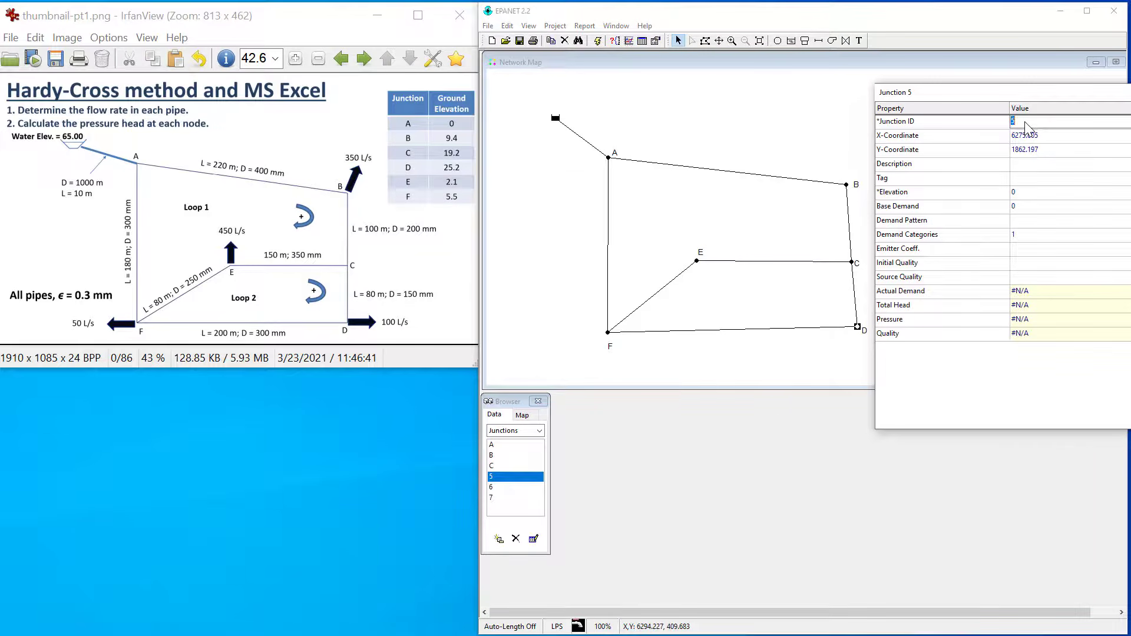
type("D")
key("Return")
left_click(1019, 192)
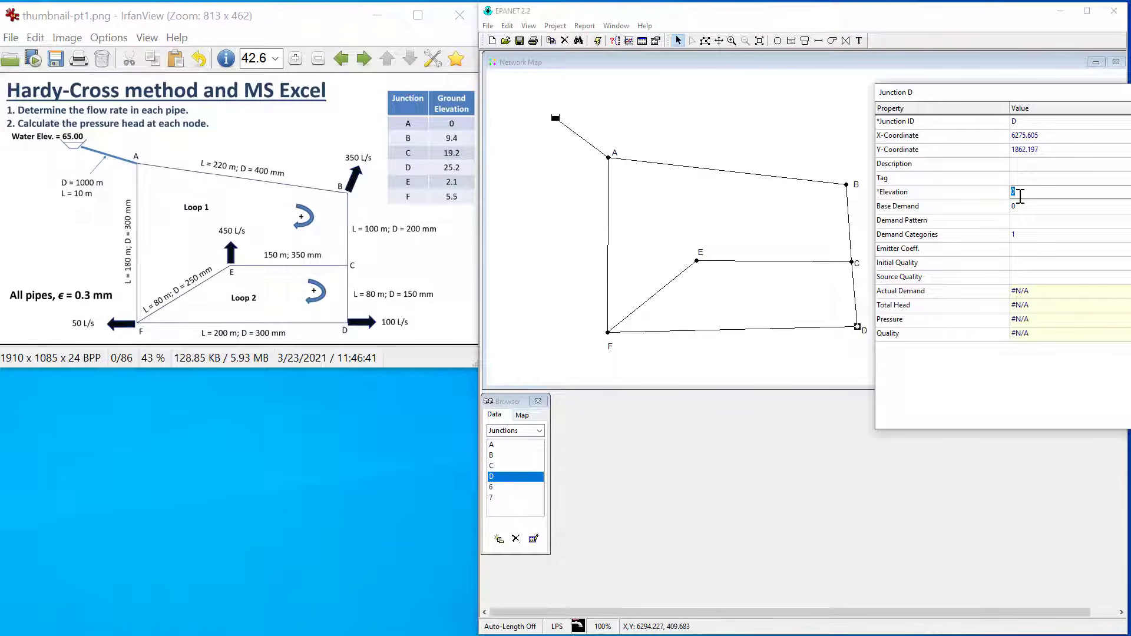
type("25.2")
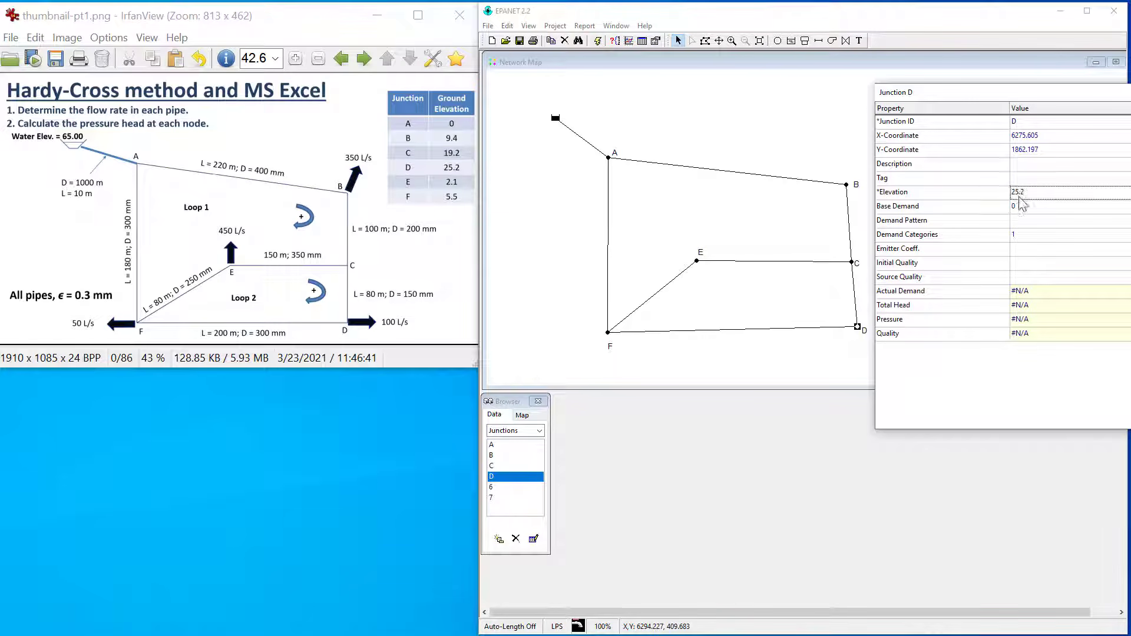
left_click(1024, 205)
type("10")
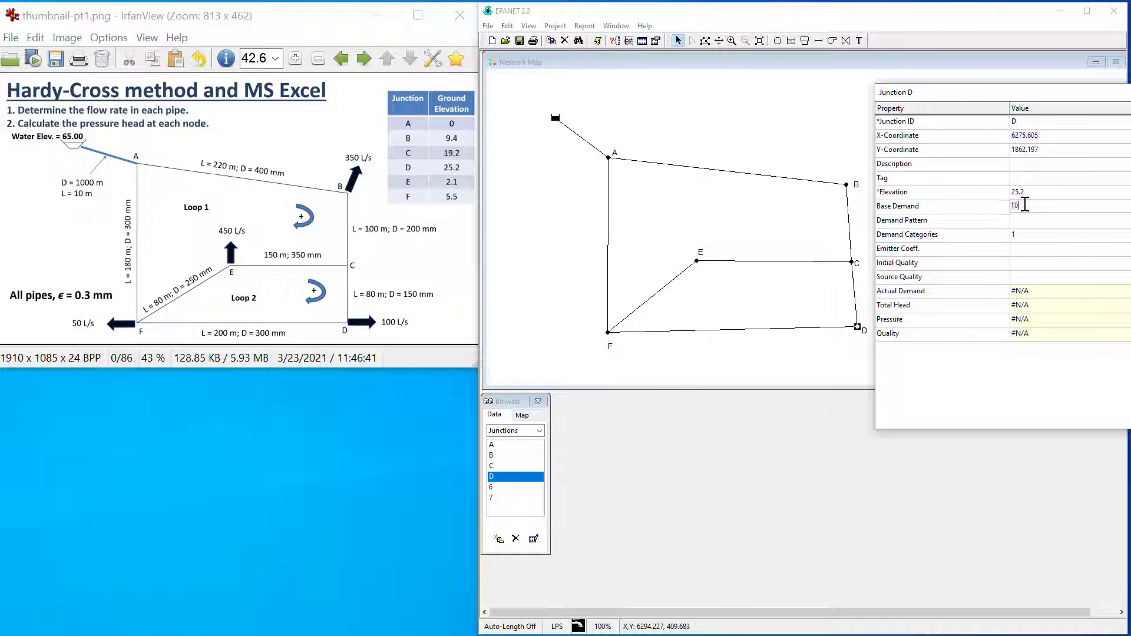
type("0")
- Rename junction 6, at node F, as F with an elevation of 5.5 and a base demand of 50
left_click(494, 487)
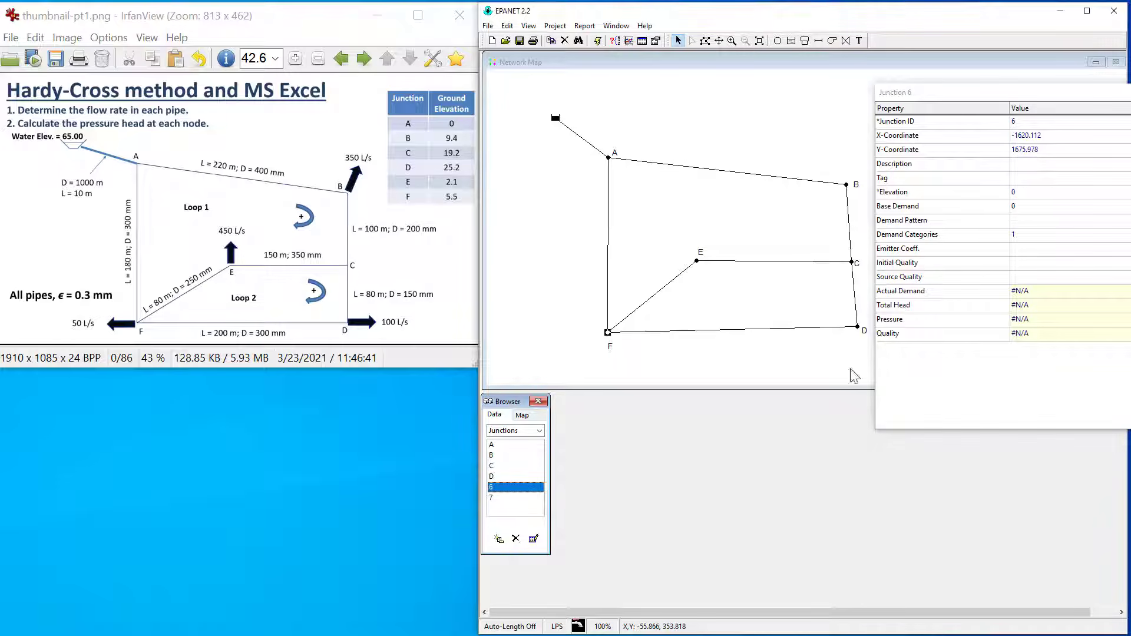
left_click(1026, 122)
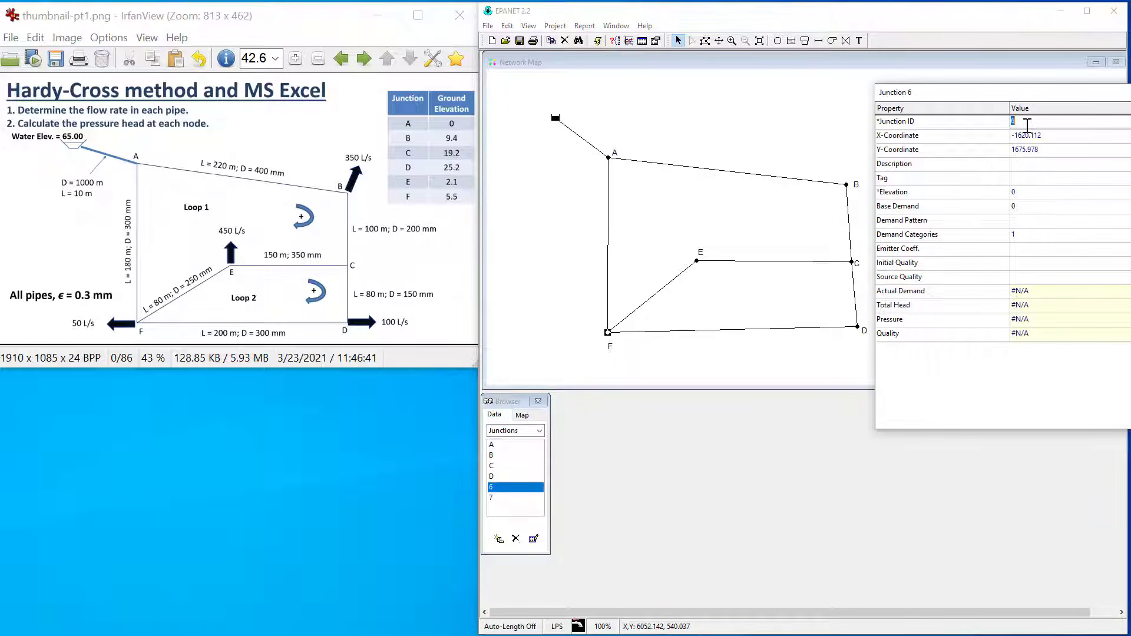
key("BackSpace")
type("F")
key("Return")
left_click(1027, 194)
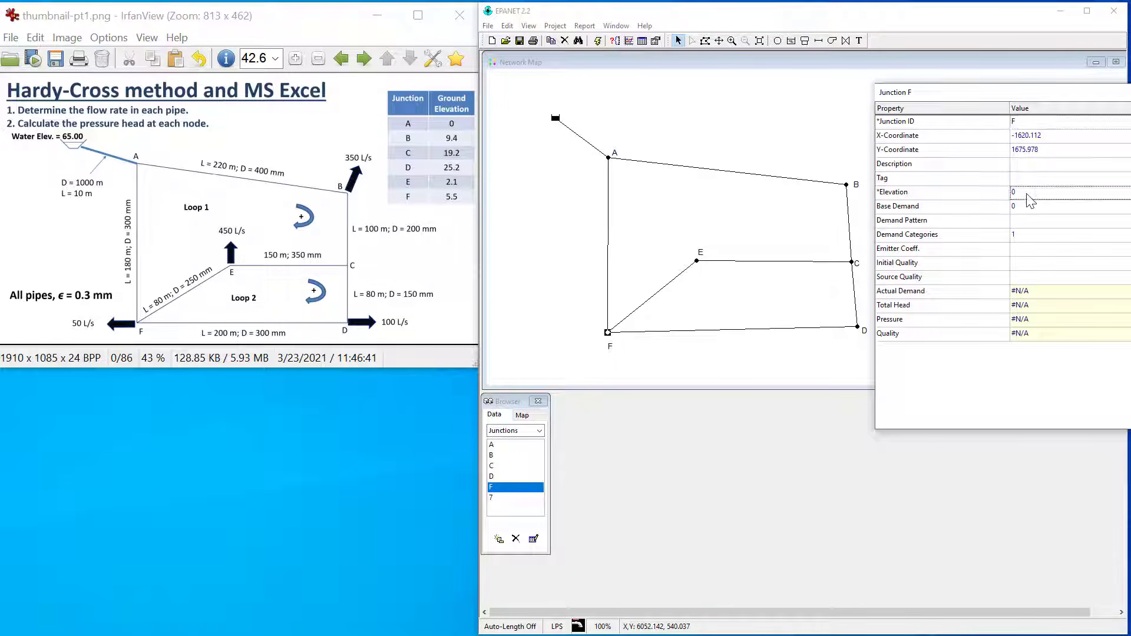
type("5.5")
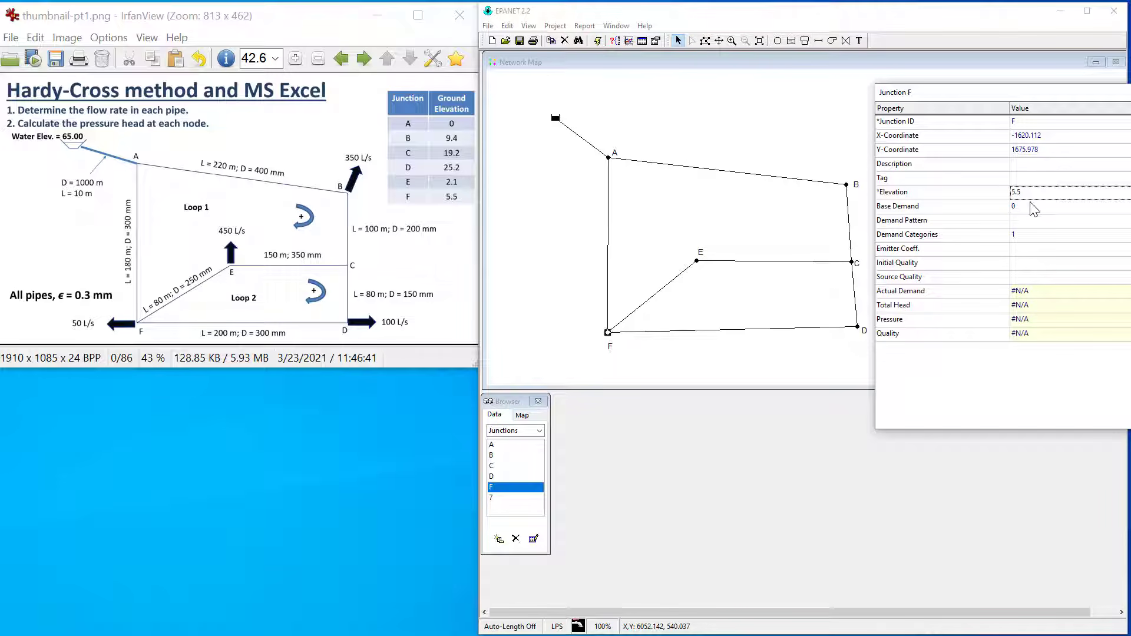
left_click(1032, 204)
type("50")
key("Return")
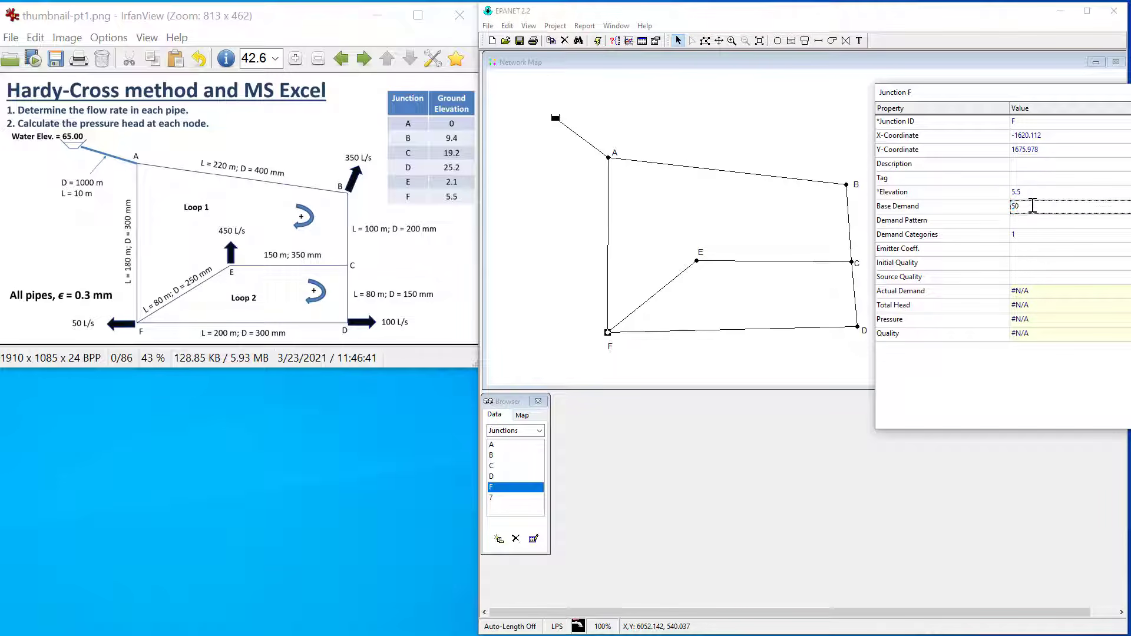
- Rename junction 7, at node E, as E with an elevation of 2.1 and a base demand of 450
left_click(503, 498)
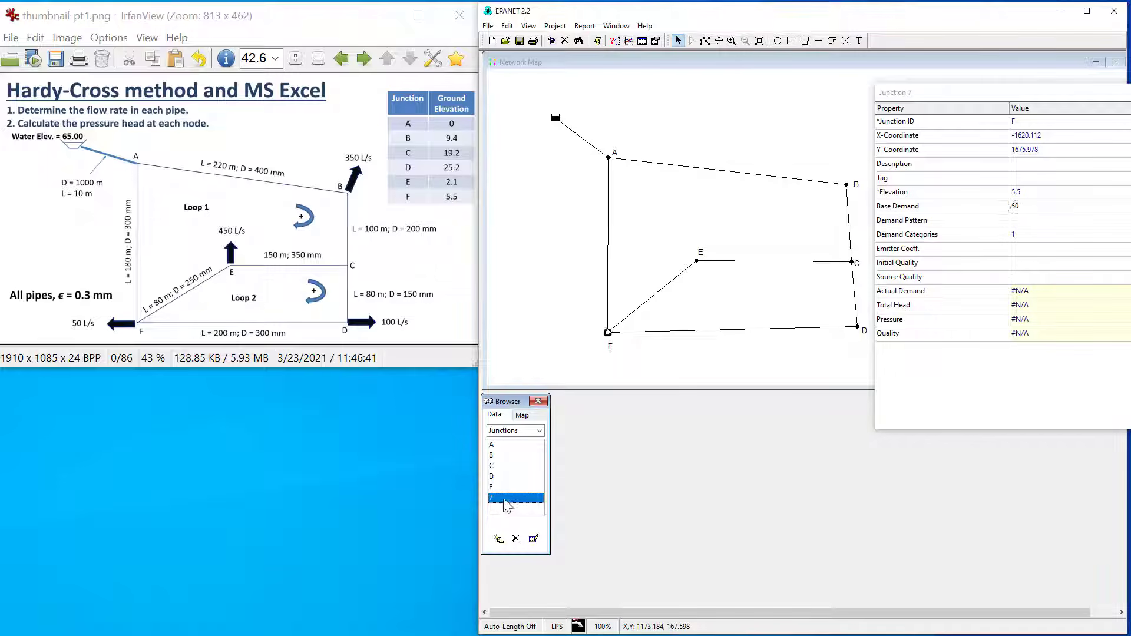
left_click(1032, 122)
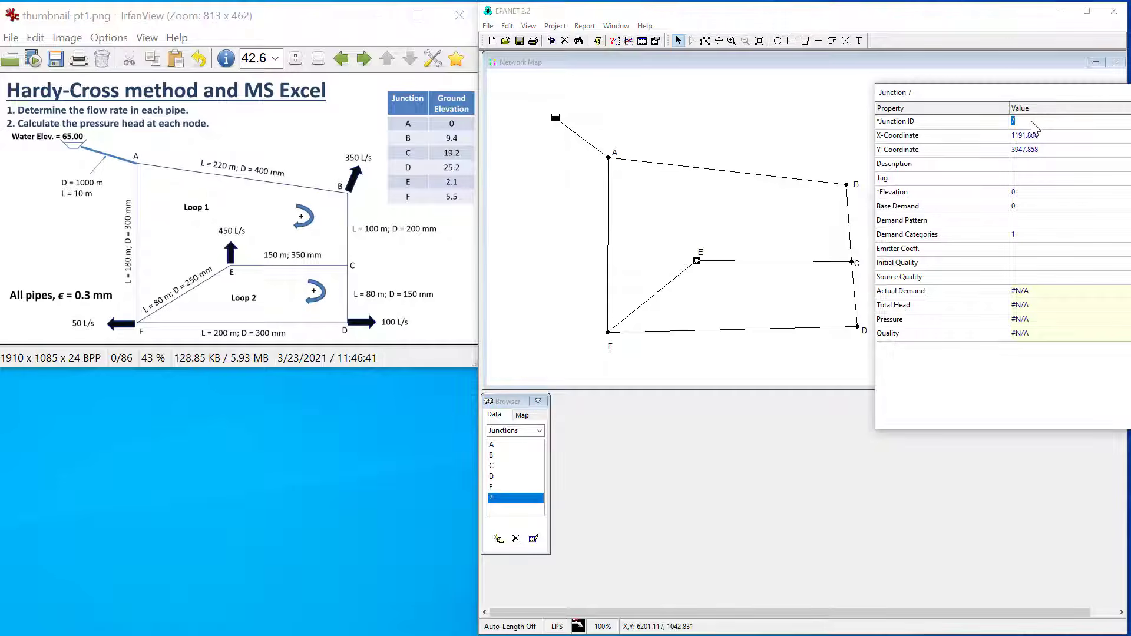
type("E")
key("Return")
left_click(1035, 193)
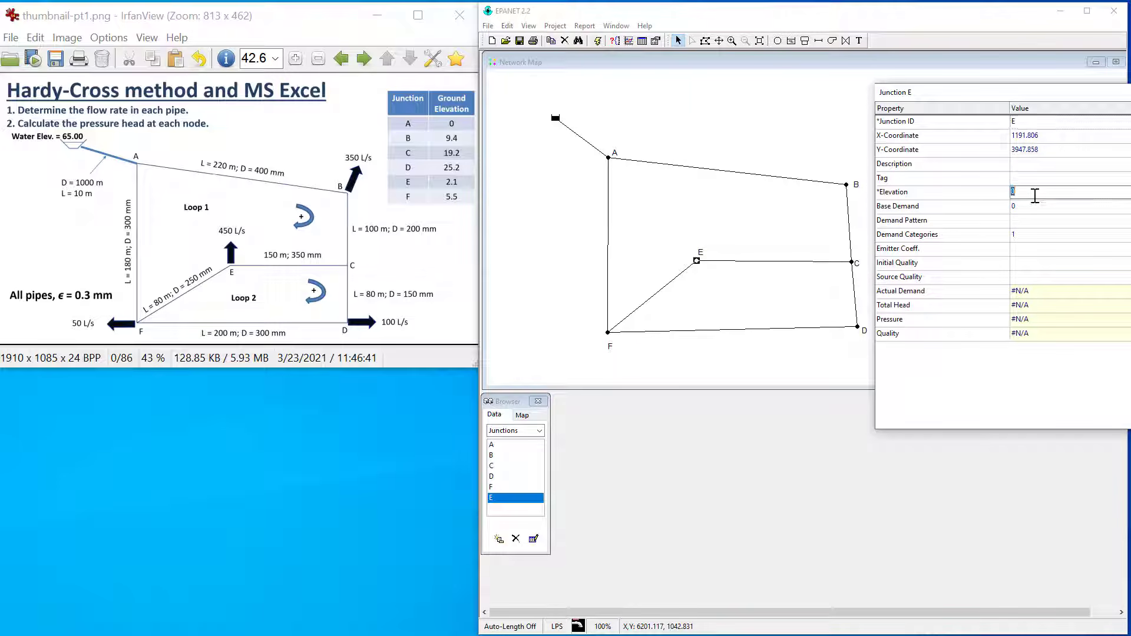
type("2.1")
left_click(1030, 206)
type("450")
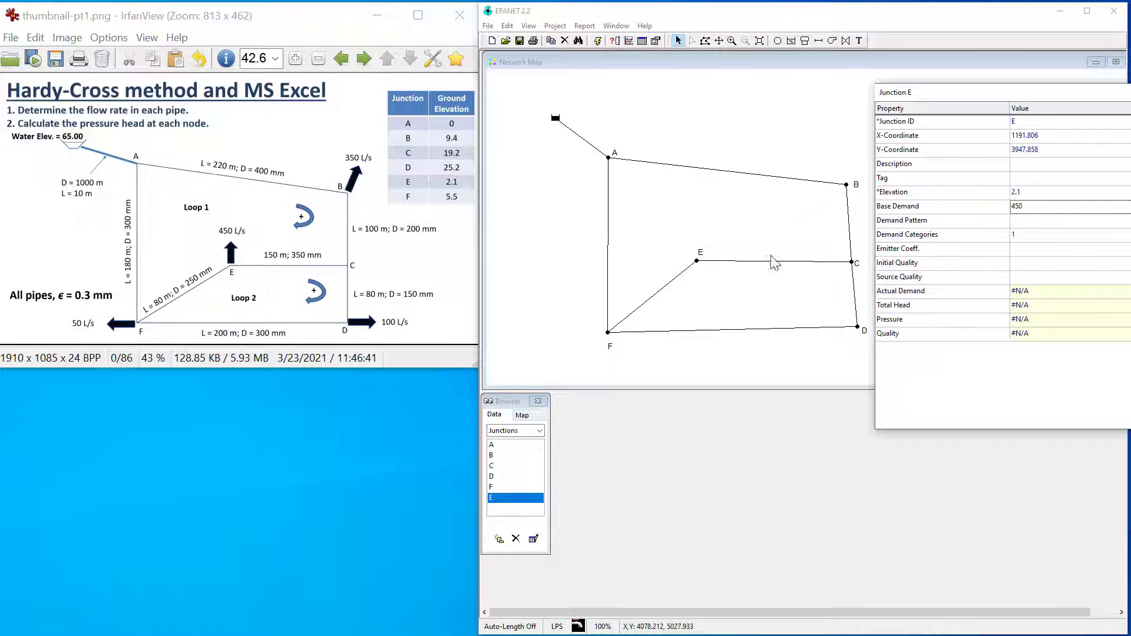
- List the network's pipes and rename pipe 2, running from A to B, as AB
left_click(539, 430)
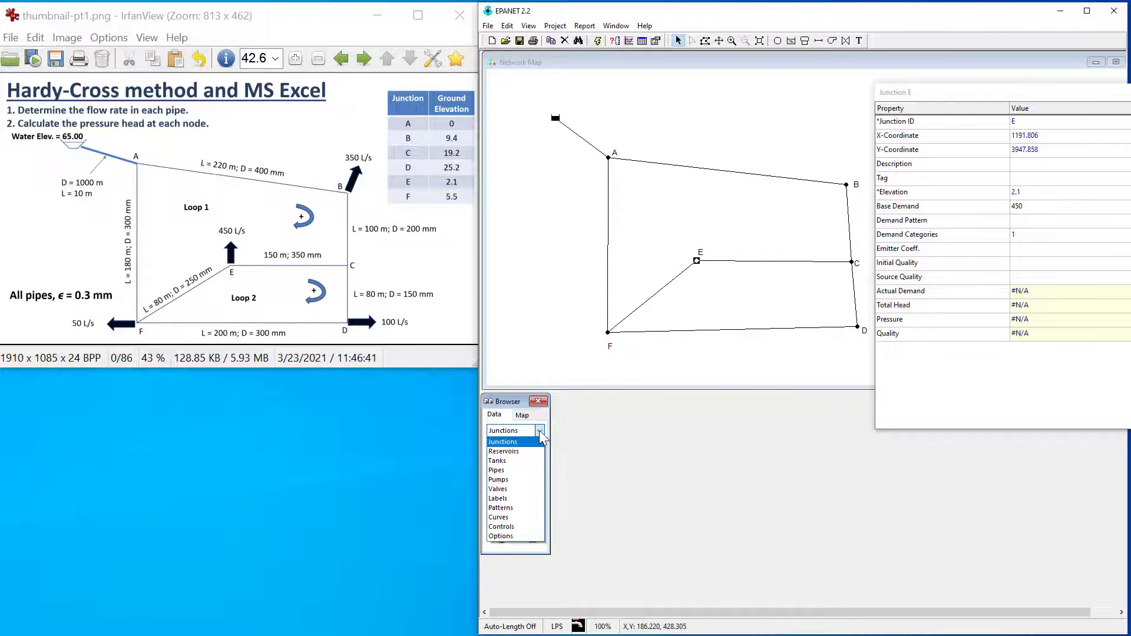
left_click(528, 470)
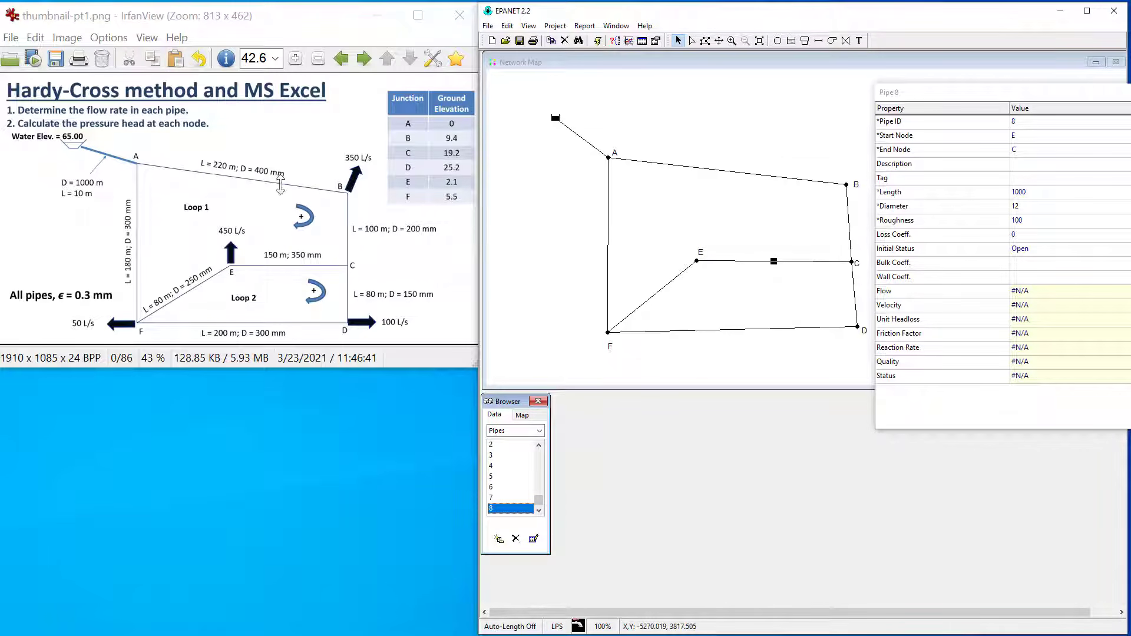
left_click(497, 444)
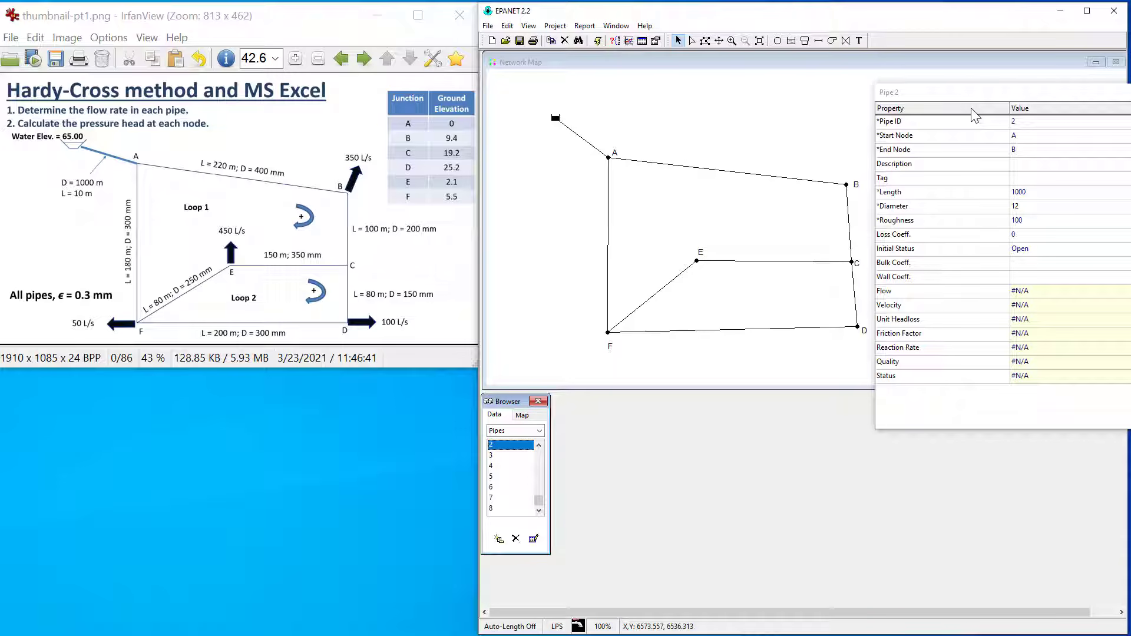
left_click(1025, 121)
type("AB")
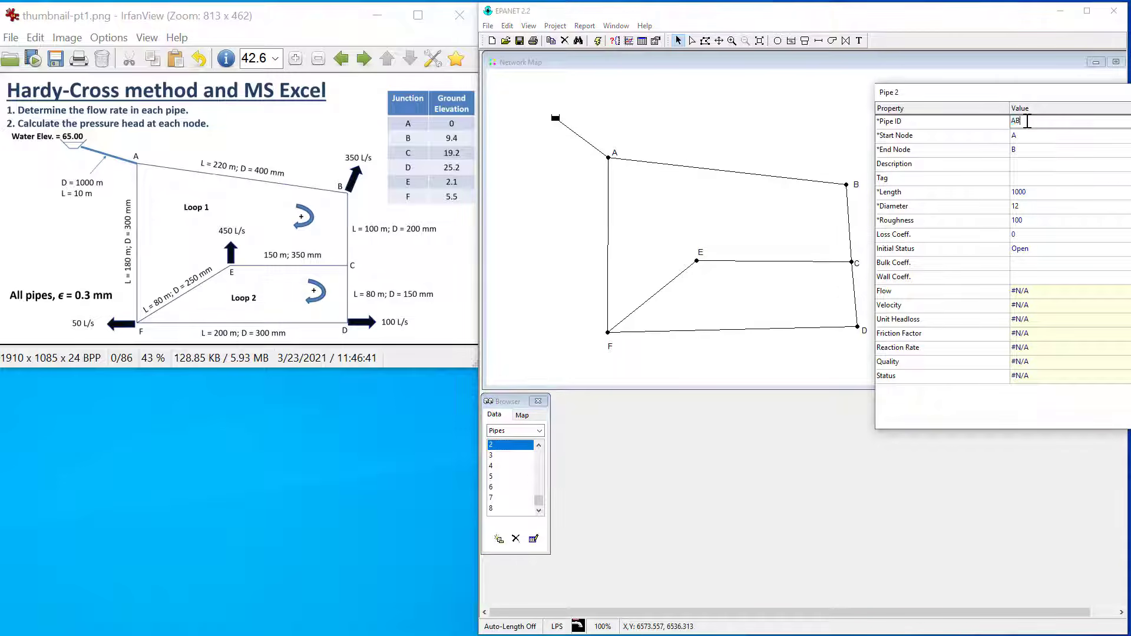
- Set pipe AB's length to 220, diameter to 400 and roughness to 0.3
left_click(1035, 193)
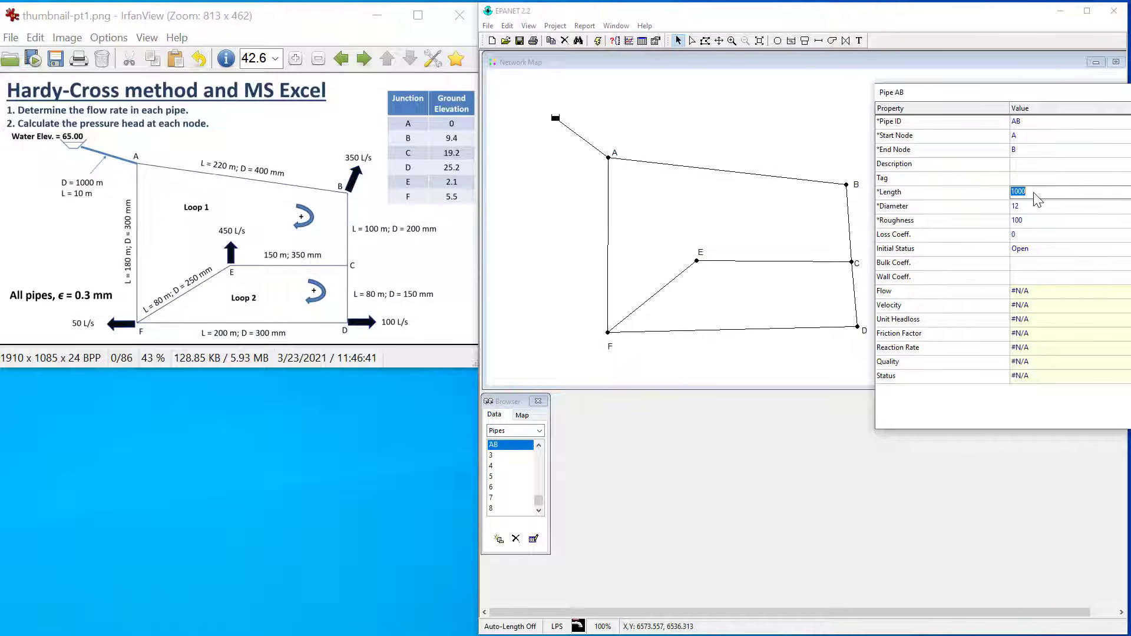
type("220")
key("Return")
left_click(1028, 205)
type("400")
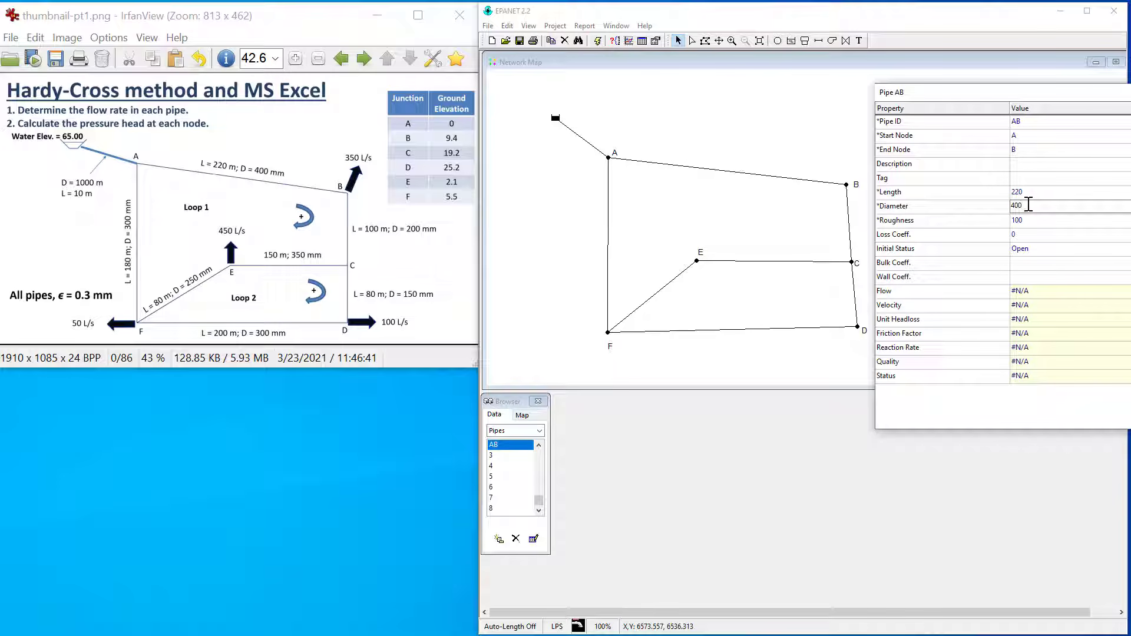
key("Return")
left_click(1038, 226)
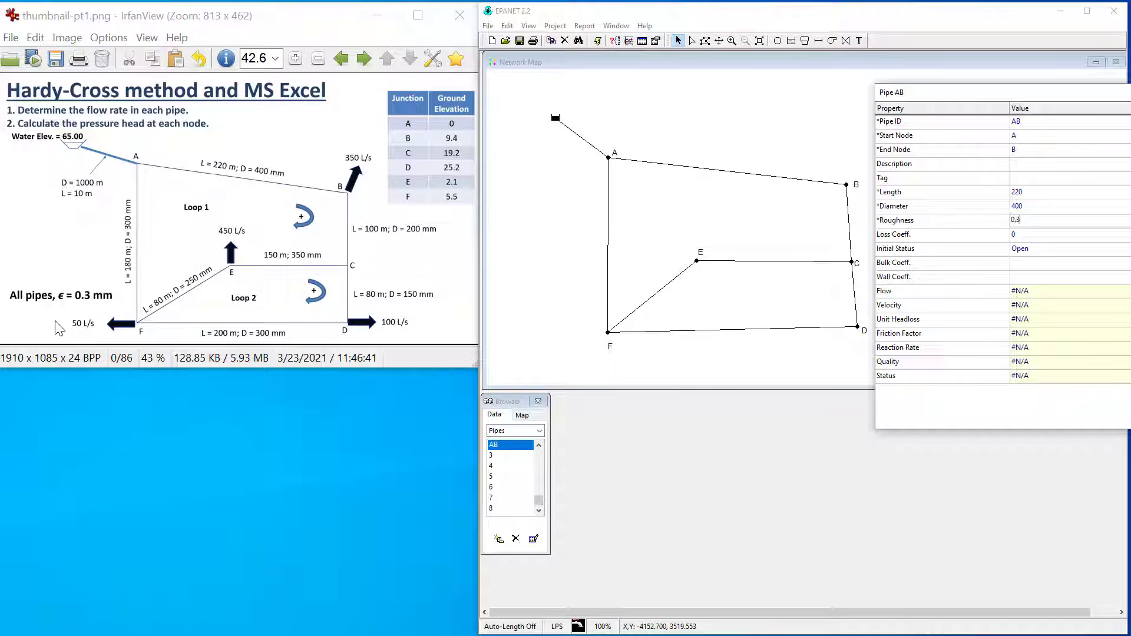
key("Return")
- Rename pipe 3, from B to C, as BC with length 100, diameter 200 and roughness 0.3
left_click(511, 455)
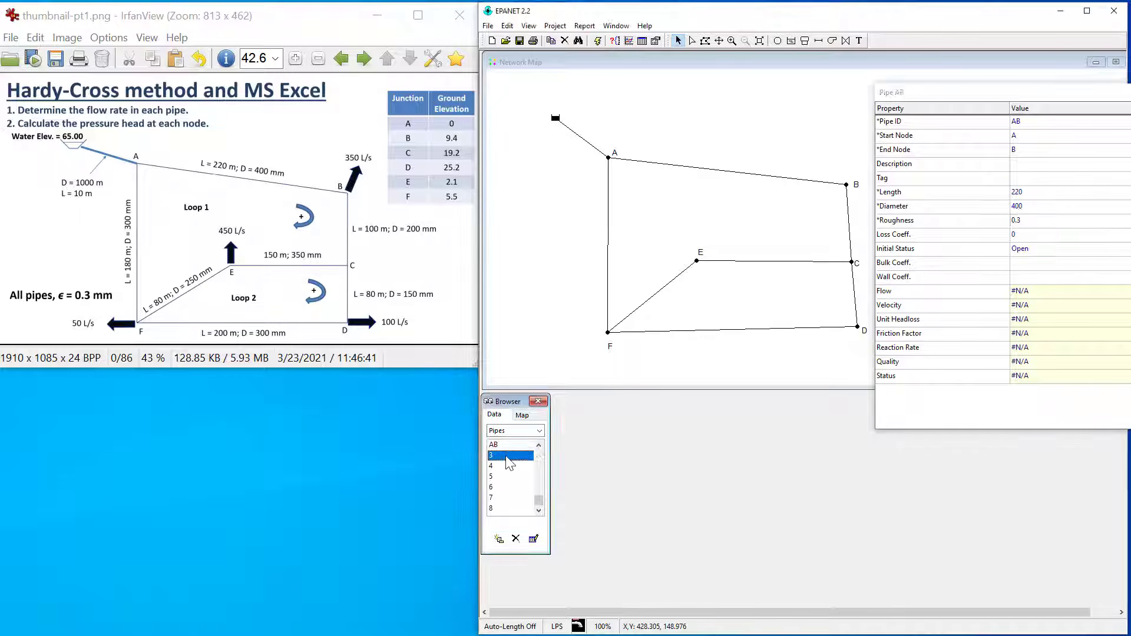
left_click(1032, 122)
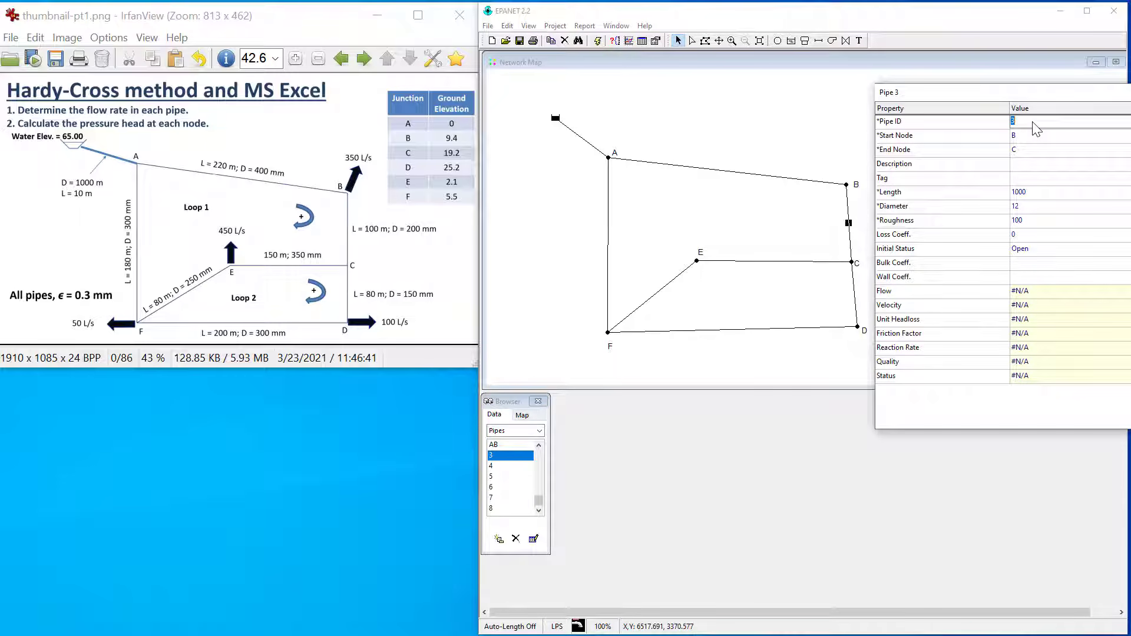
key("Return")
left_click(1037, 198)
type("10")
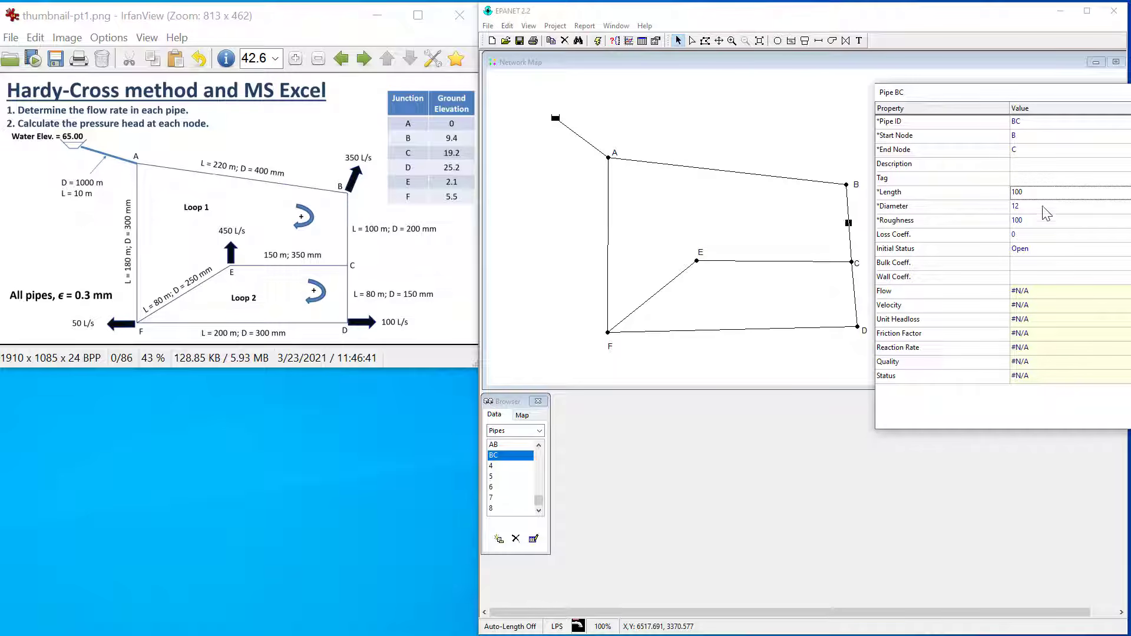
left_click(1042, 206)
type("2")
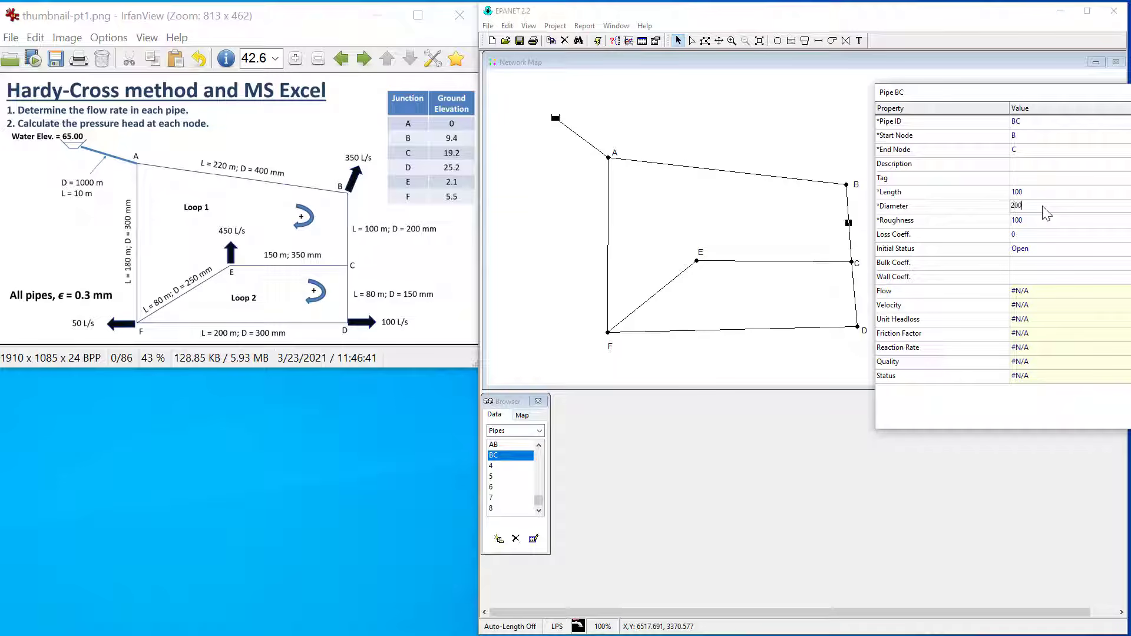
left_click(1037, 221)
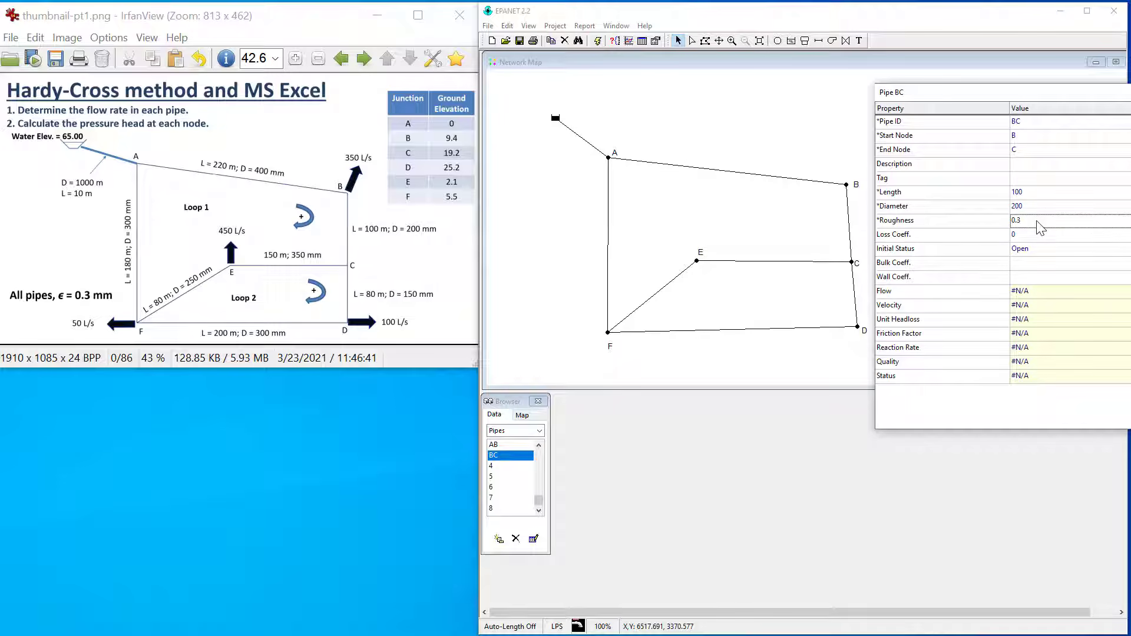
- Rename pipe 4, from C to D, as CD with length 80, diameter 150 and roughness 0.3
left_click(503, 465)
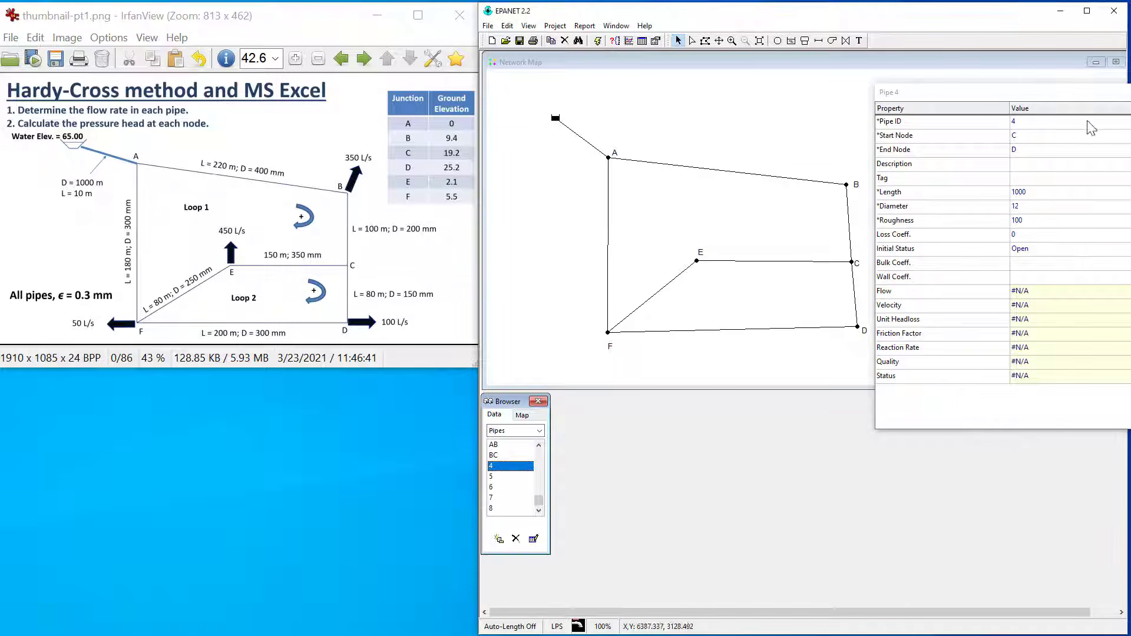
left_click(1059, 123)
type("CD")
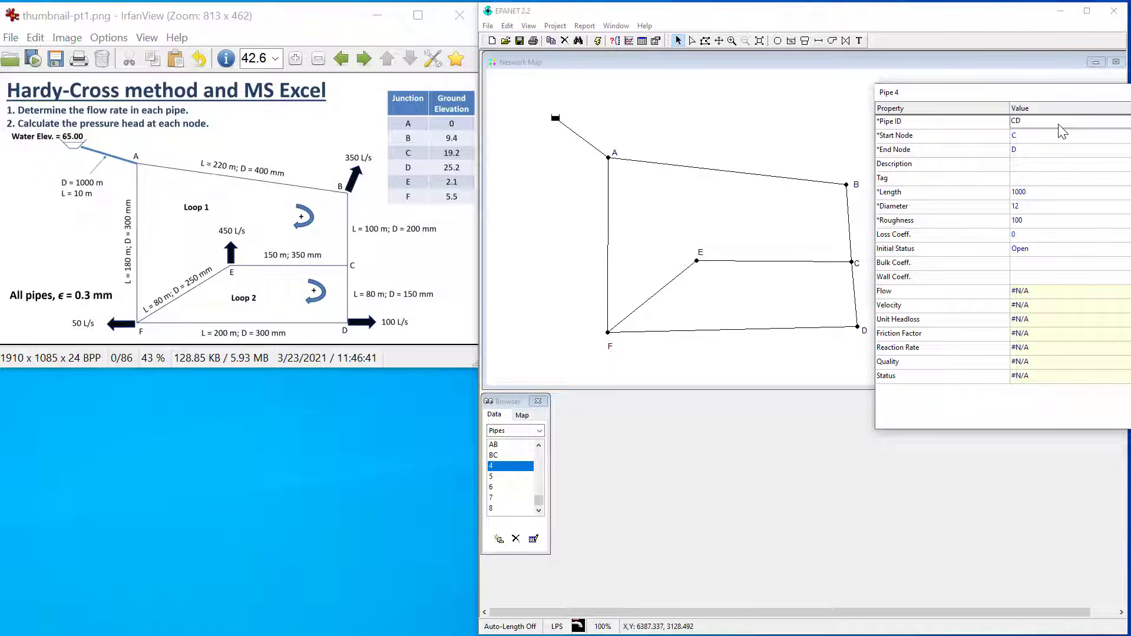
left_click(1030, 193)
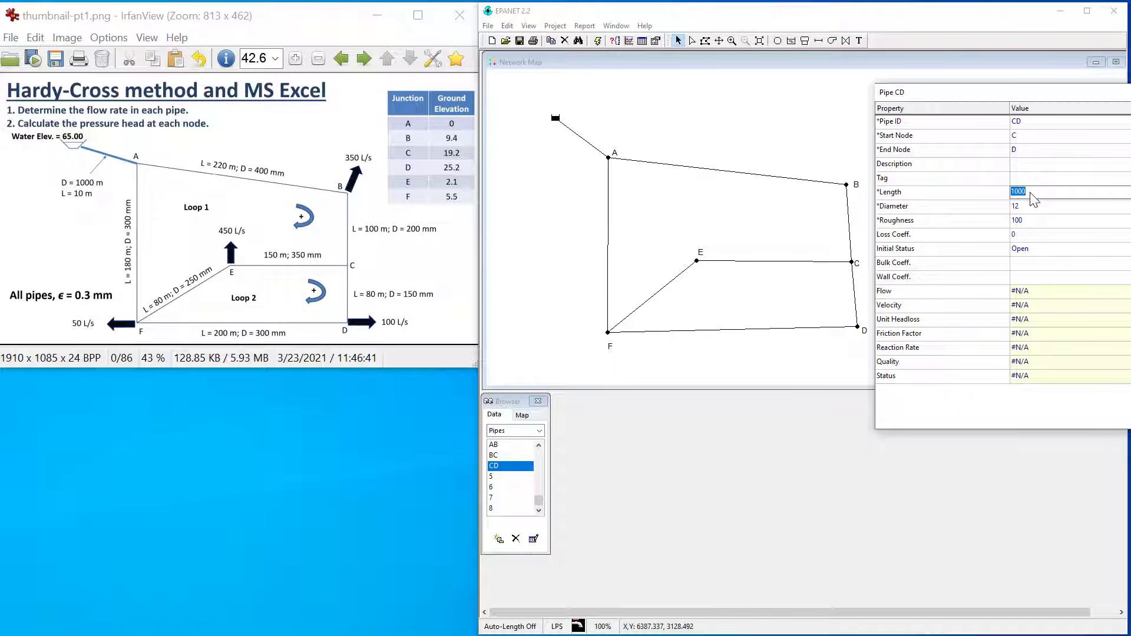
type("80")
left_click(1029, 208)
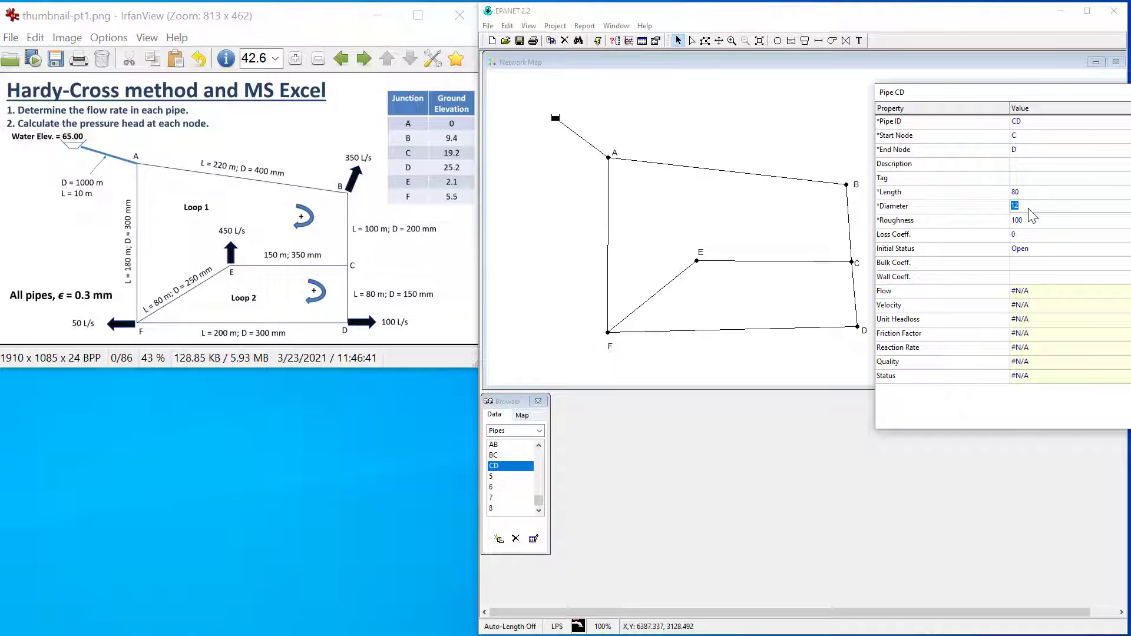
type("150")
left_click(1026, 221)
type("0.3")
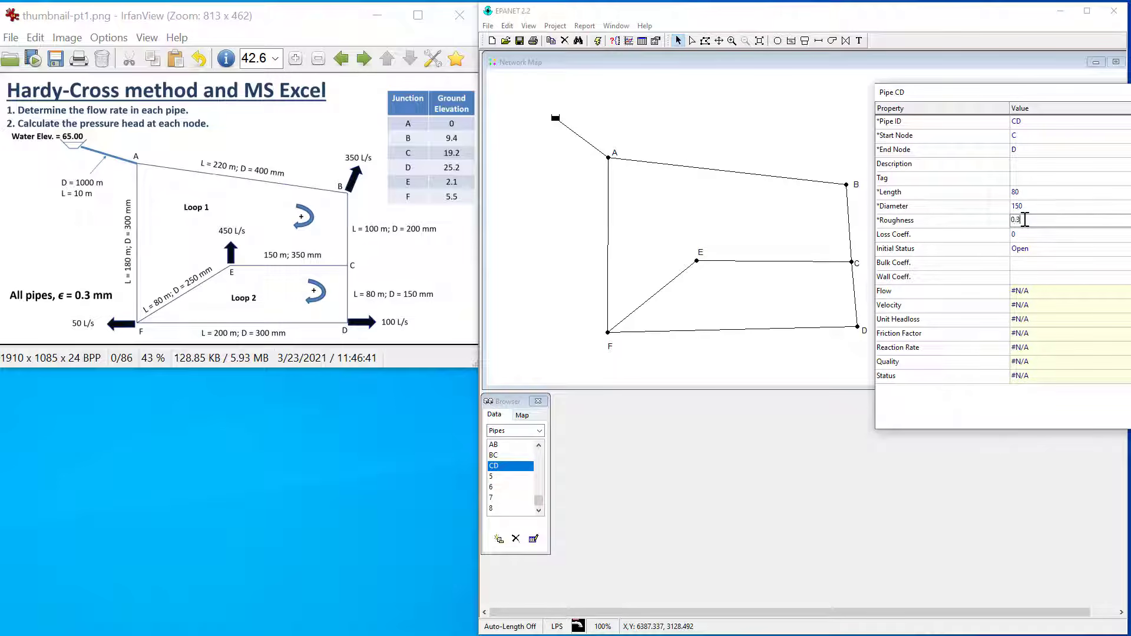
- Rename pipe 5, from D to F, as DF with length 200, diameter 300 and roughness 0.3
left_click(515, 478)
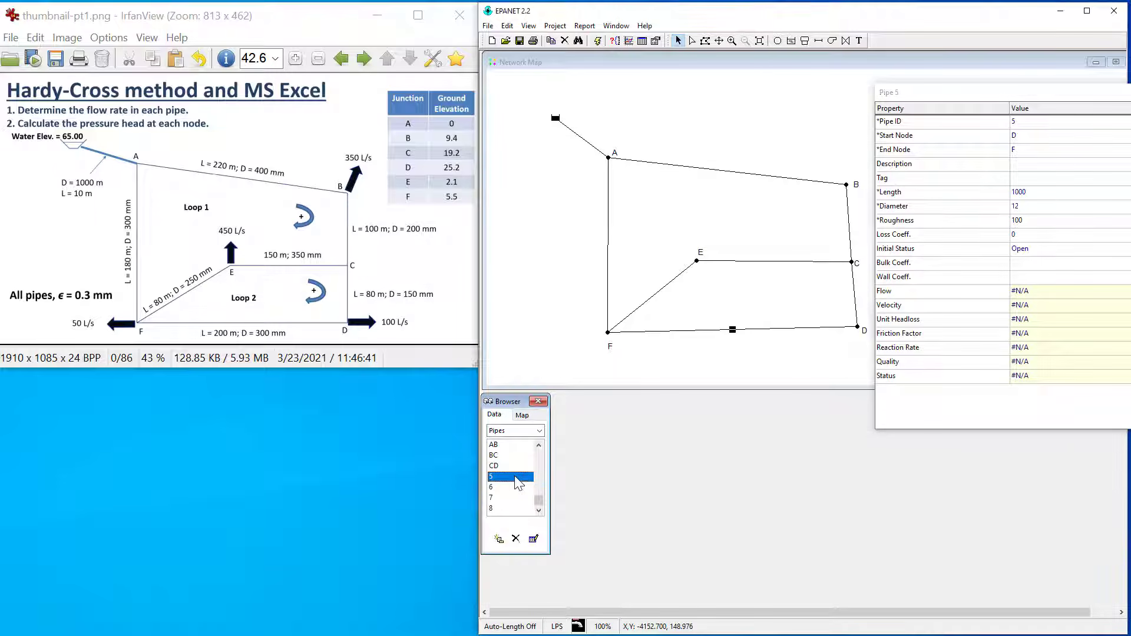
left_click(1029, 127)
type("D")
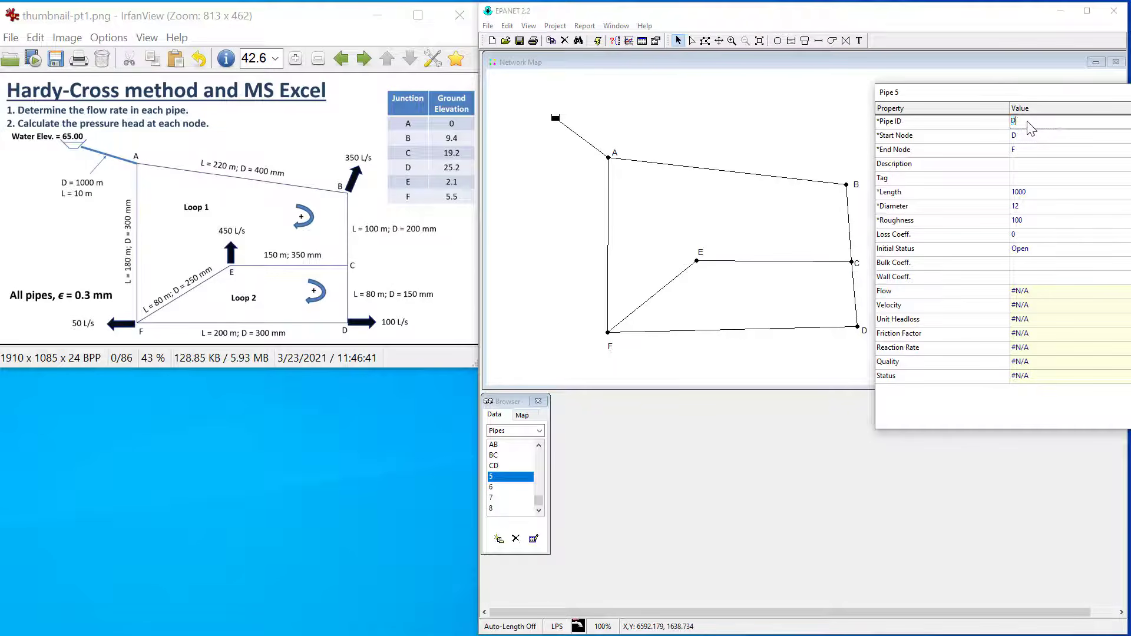
type("F")
key("Return")
left_click(1042, 193)
type("20")
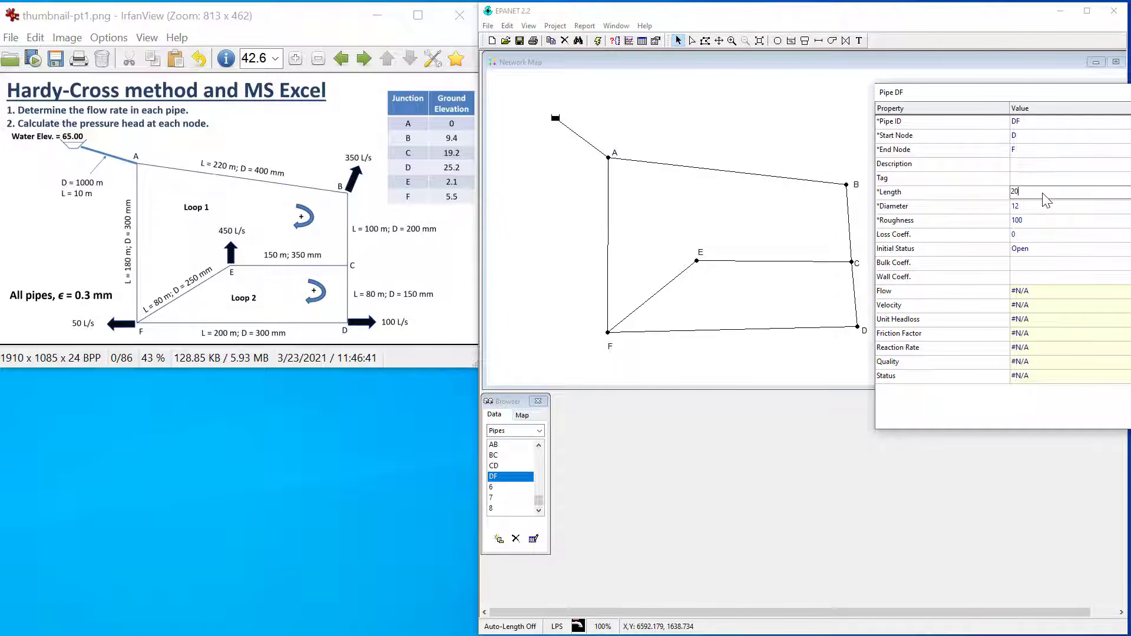
type("0")
key("Return")
left_click(1044, 209)
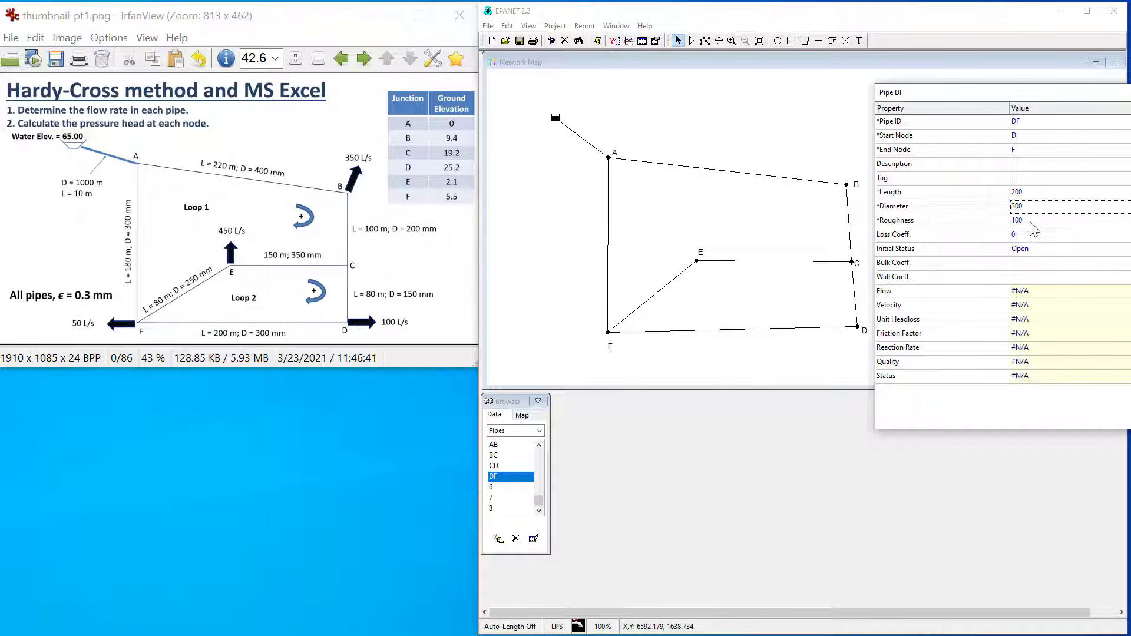
left_click(1031, 222)
type("0.3")
key("Return")
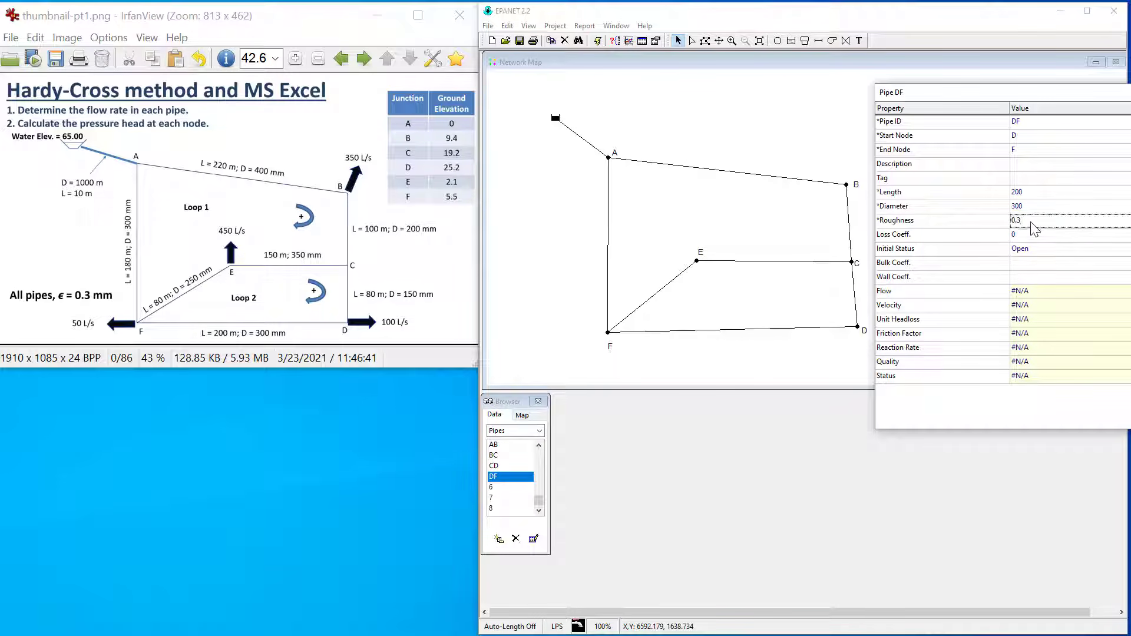
- Rename pipe 6, from F to A, as AF with length 180, diameter 300 and roughness 0.3
left_click(503, 487)
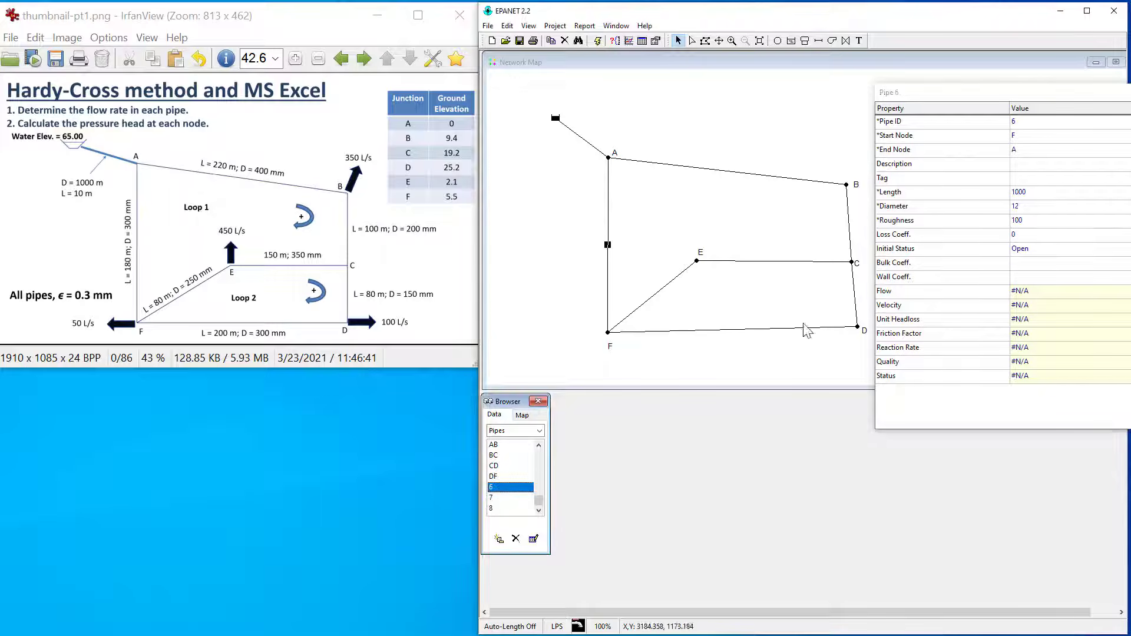
left_click(1025, 122)
type("AF")
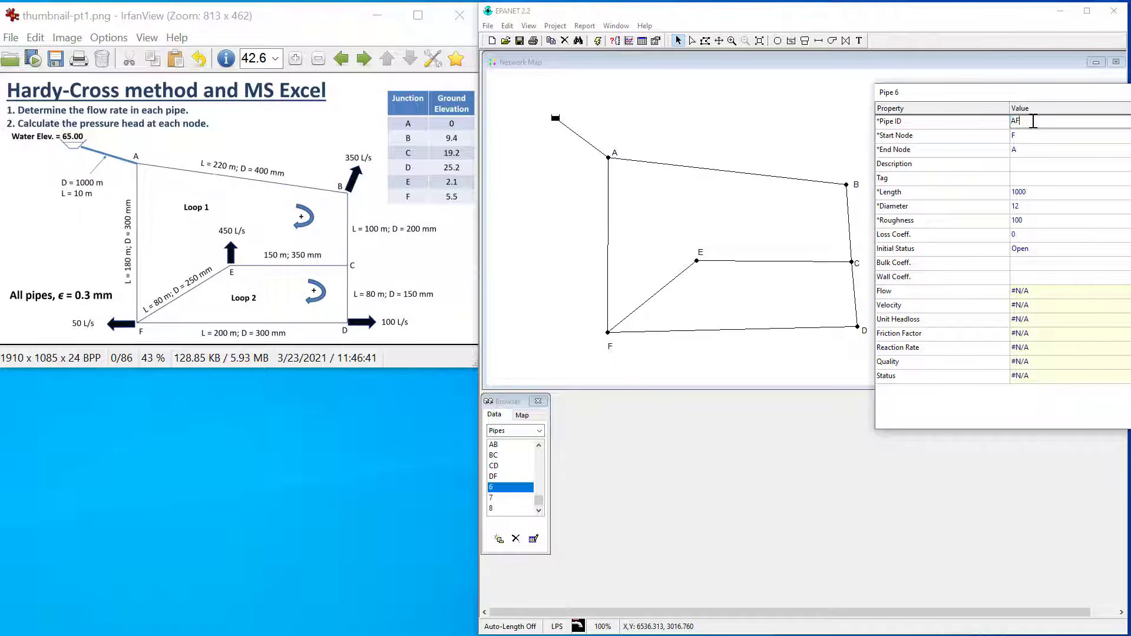
key("Return")
left_click(1039, 192)
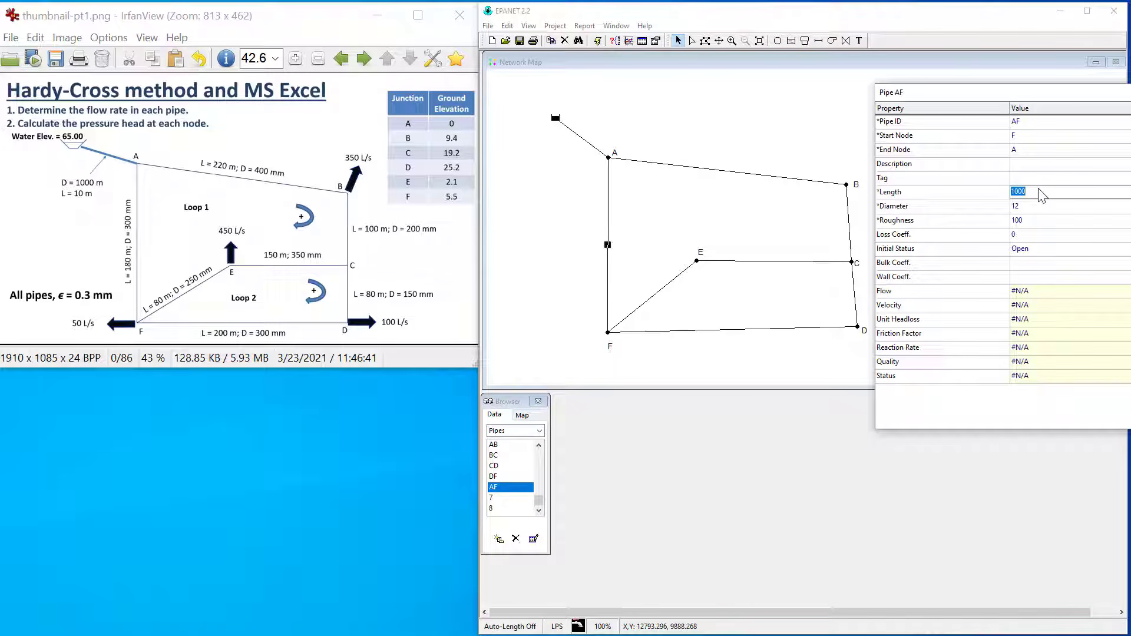
type("180")
left_click(1042, 213)
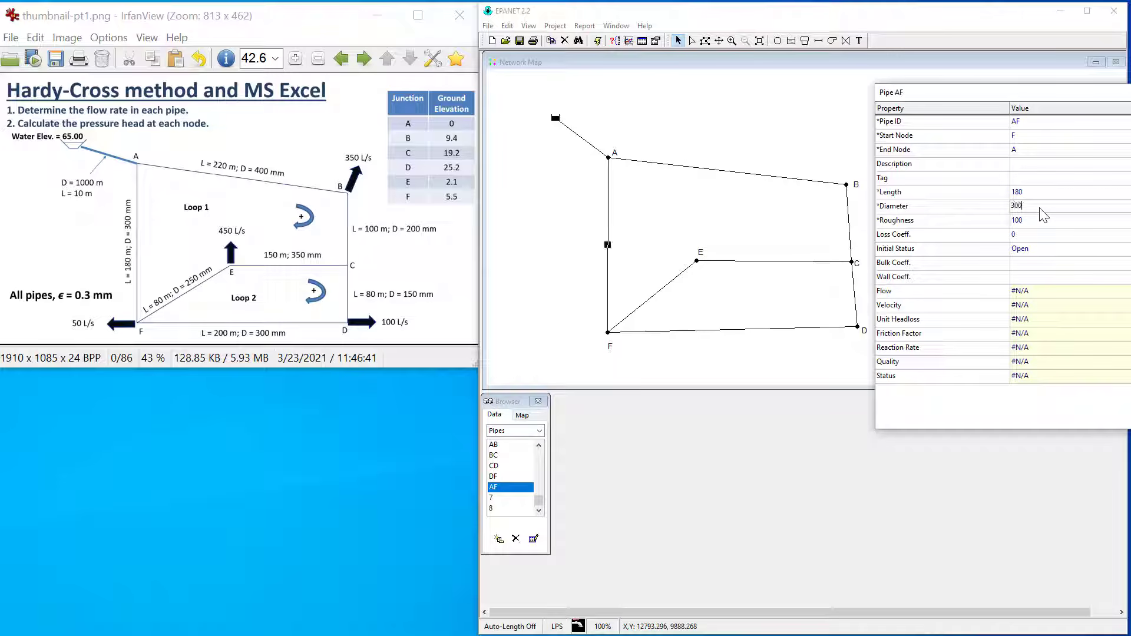
left_click(1042, 220)
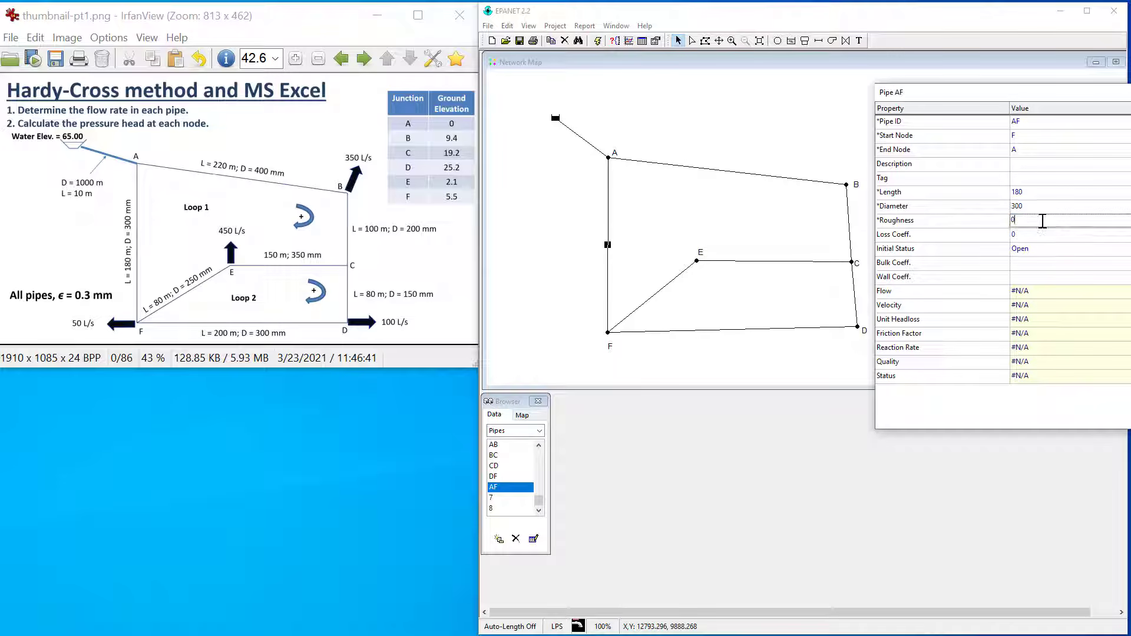
type("0.3")
- Rename pipe 7, from F to E, as EF with length 80, diameter 250 and roughness 0.3
left_click(505, 499)
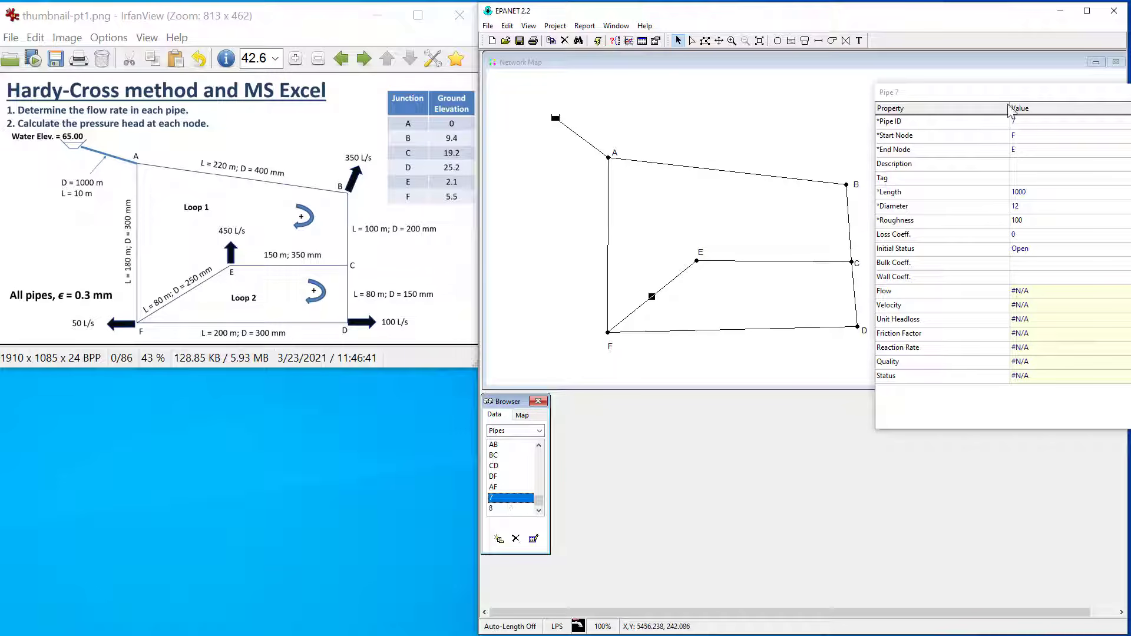
left_click(1029, 124)
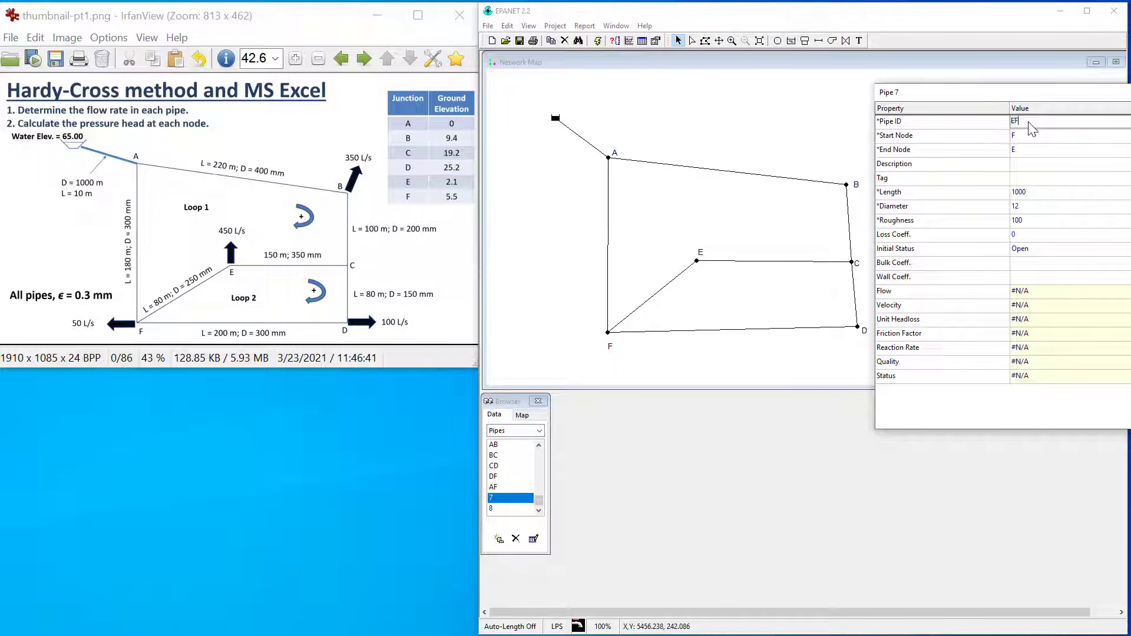
type("EF")
left_click(1044, 193)
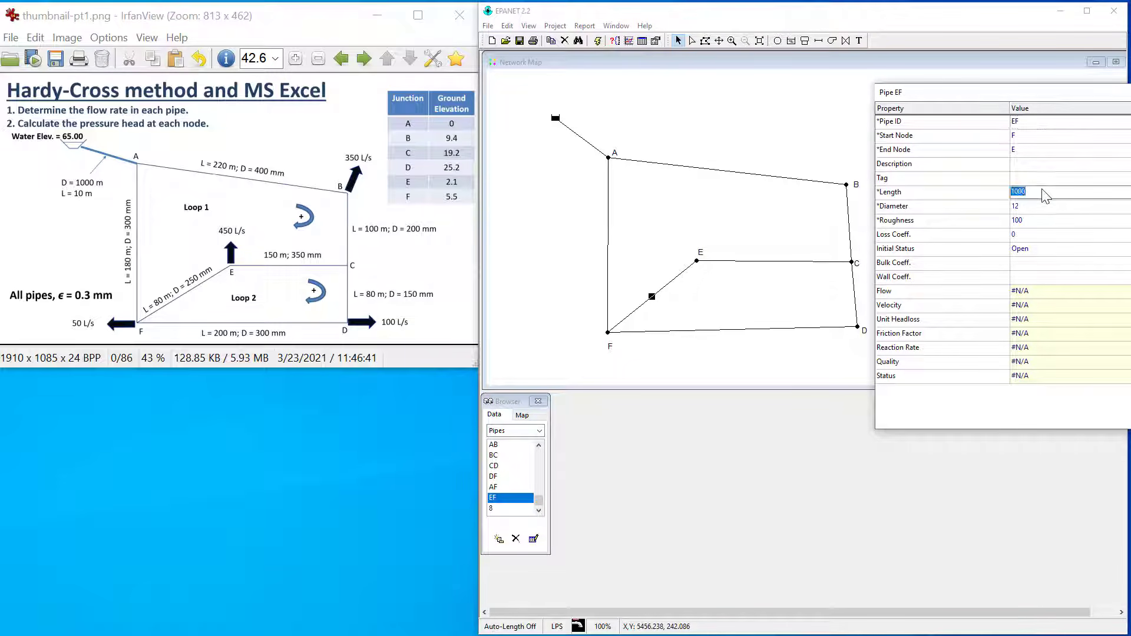
type("80")
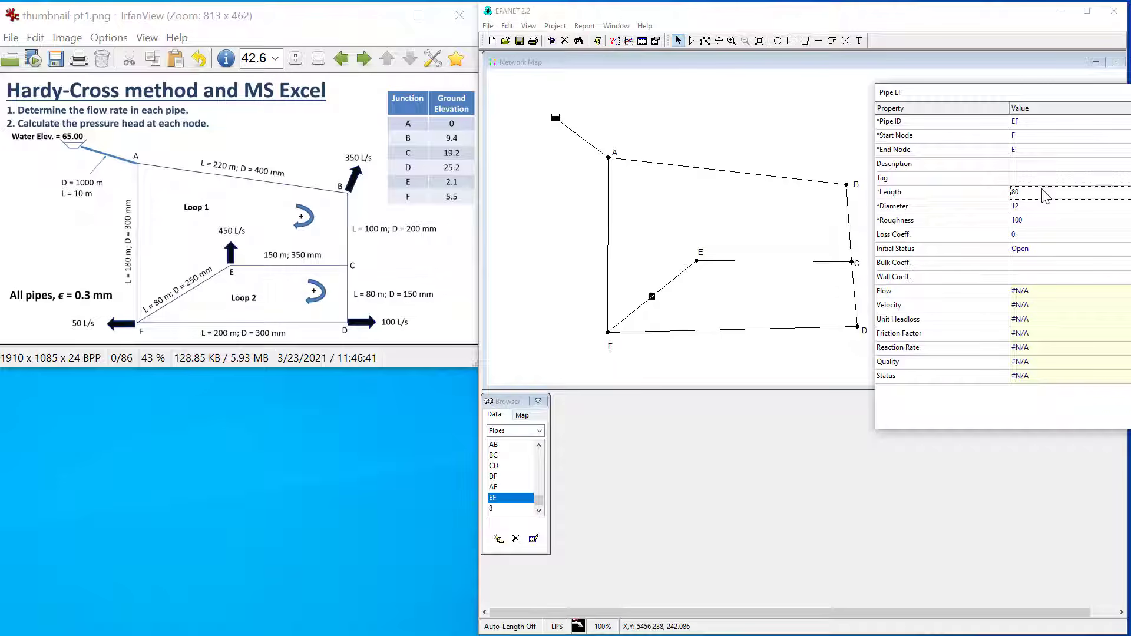
left_click(1060, 209)
left_click(1053, 222)
type("0.3")
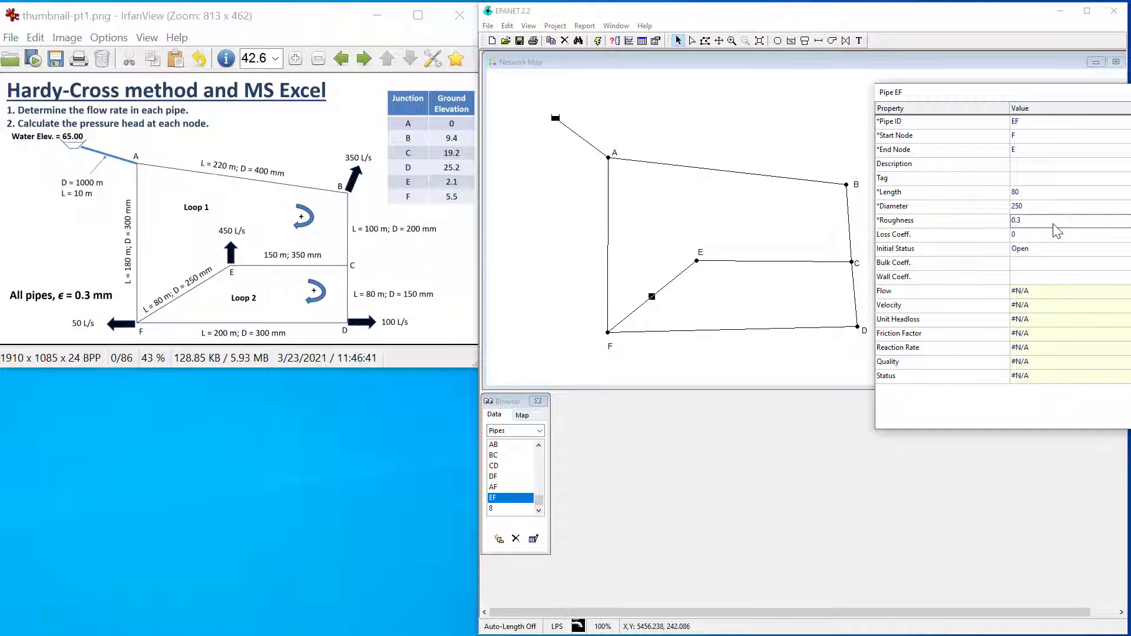
- Set pipe 8, from E to C, to length 150, diameter 350 and roughness 0.3
left_click(510, 508)
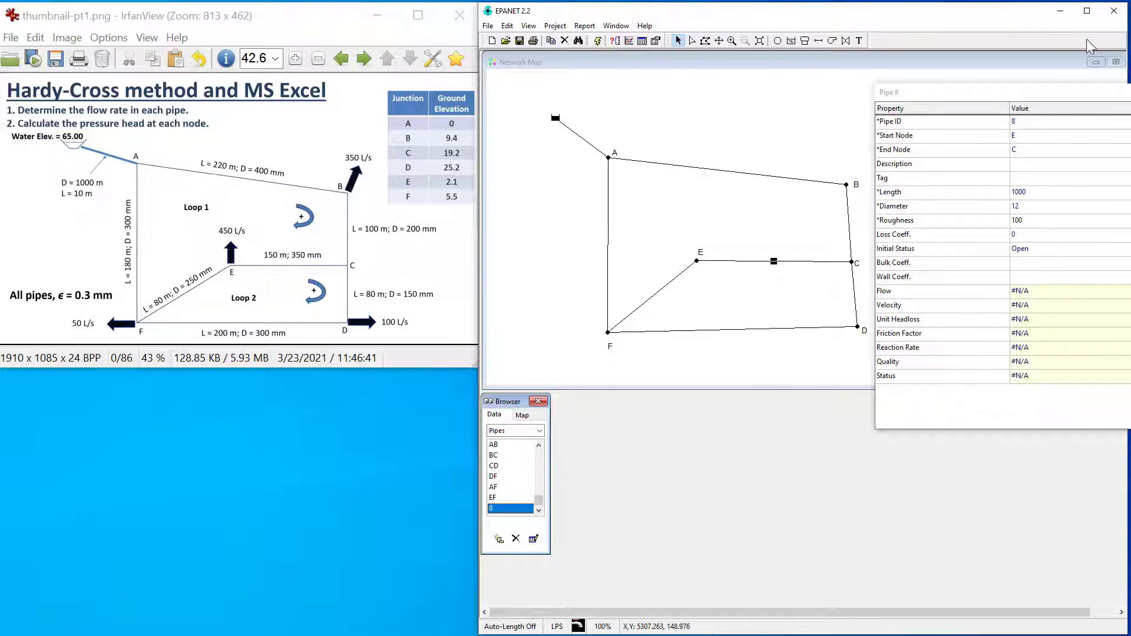
left_click(1051, 193)
type("1")
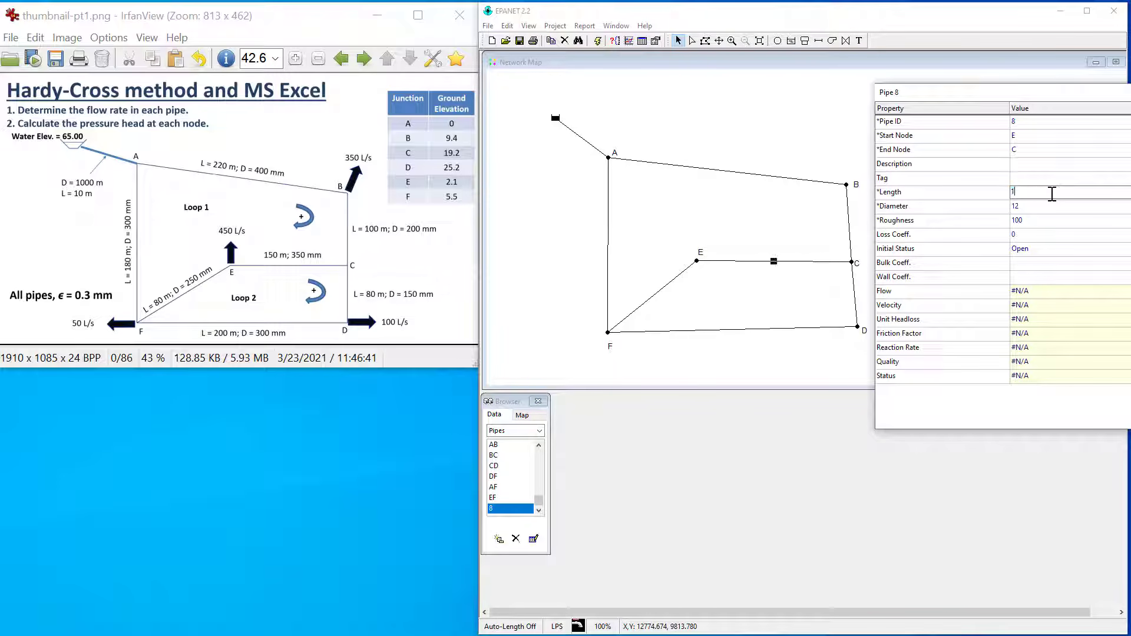
type("50")
left_click(1047, 207)
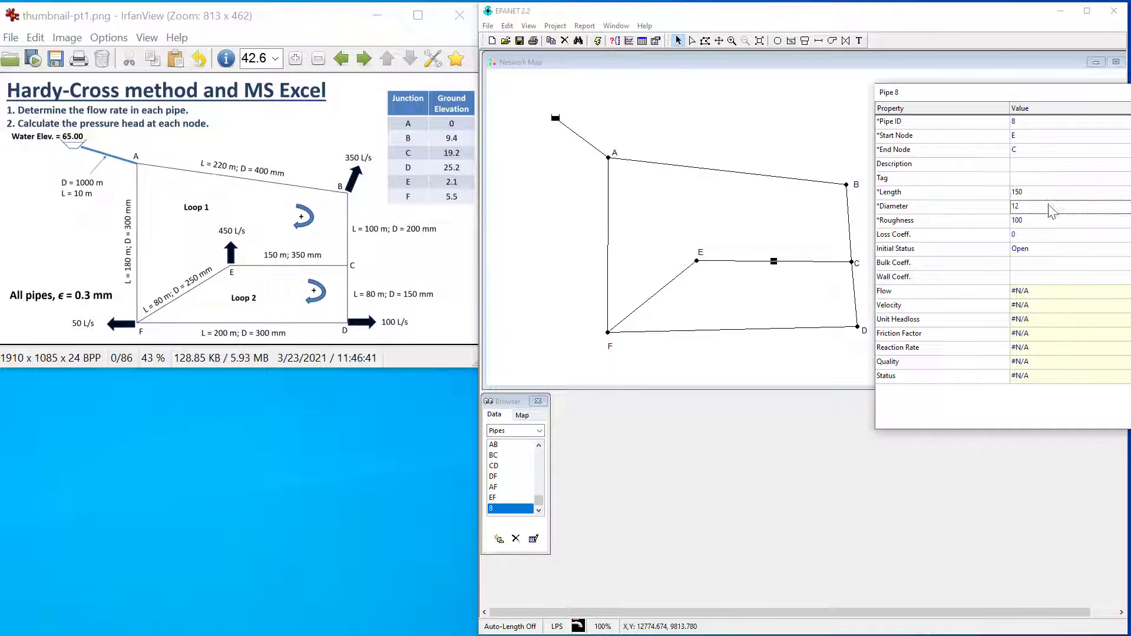
type("350")
left_click(1045, 222)
type("0.3")
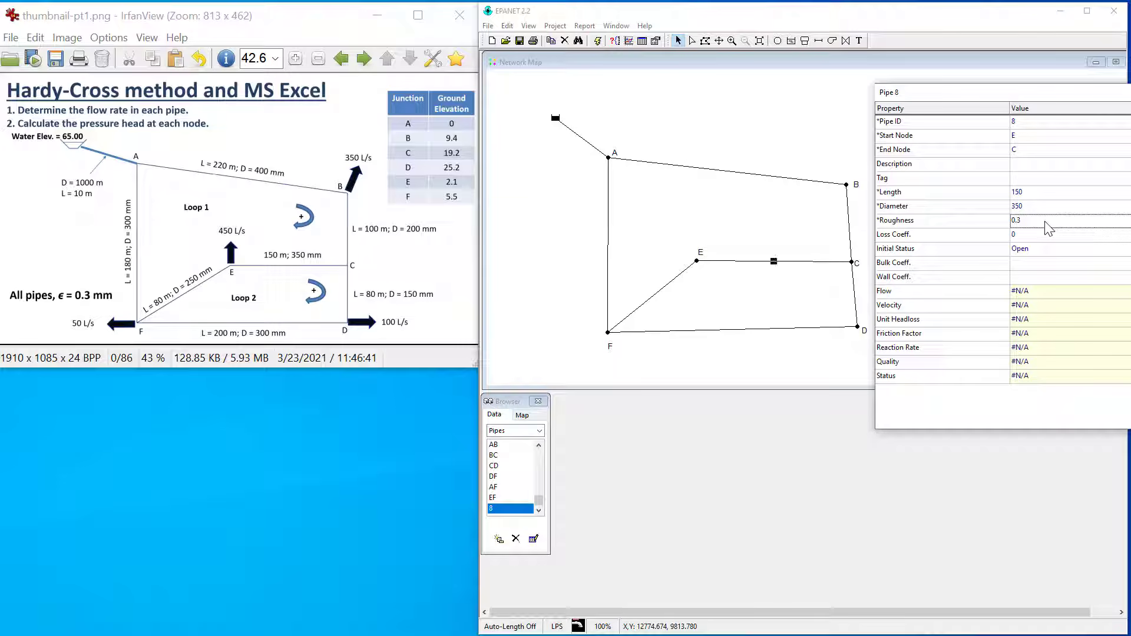
mouse_move(1024, 96)
left_mouse_down()
mouse_move(967, 97)
mouse_move(1023, 101)
mouse_move(1002, 96)
left_mouse_up()
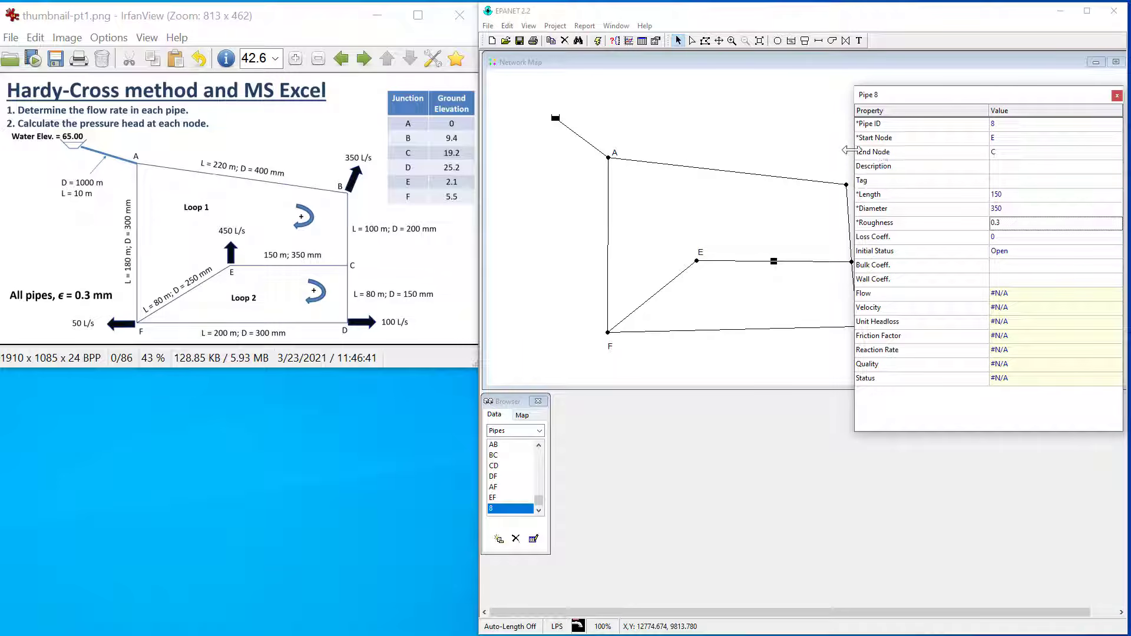
left_click_drag(850, 150, 880, 150)
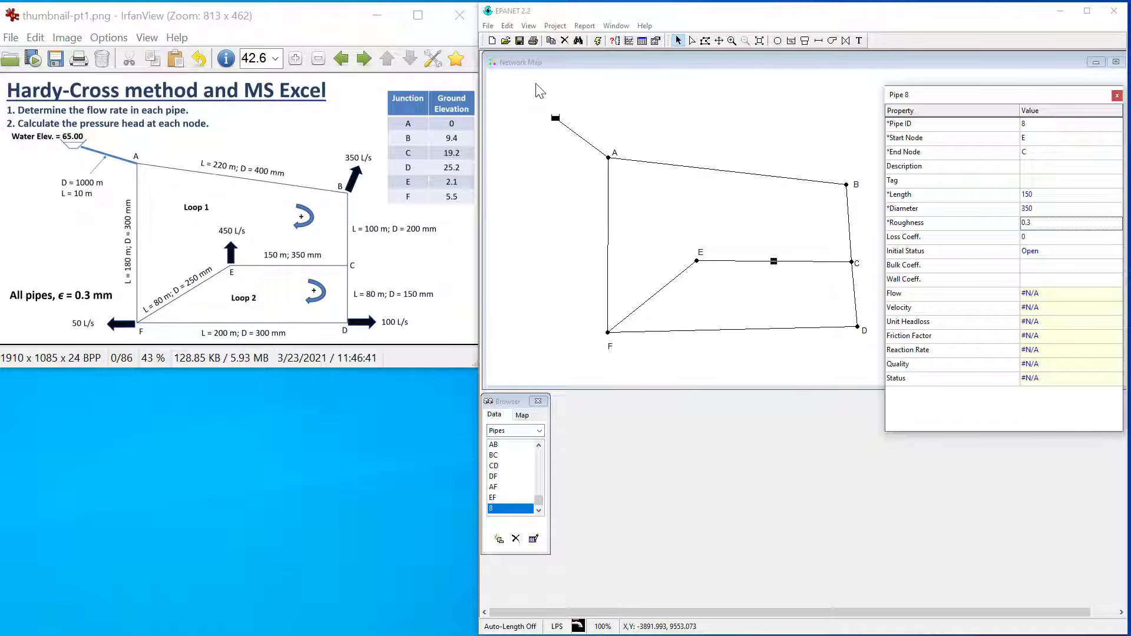
- Set the reservoir's total head to the 65.00 water elevation given in the problem diagram
left_click(538, 431)
left_click(533, 453)
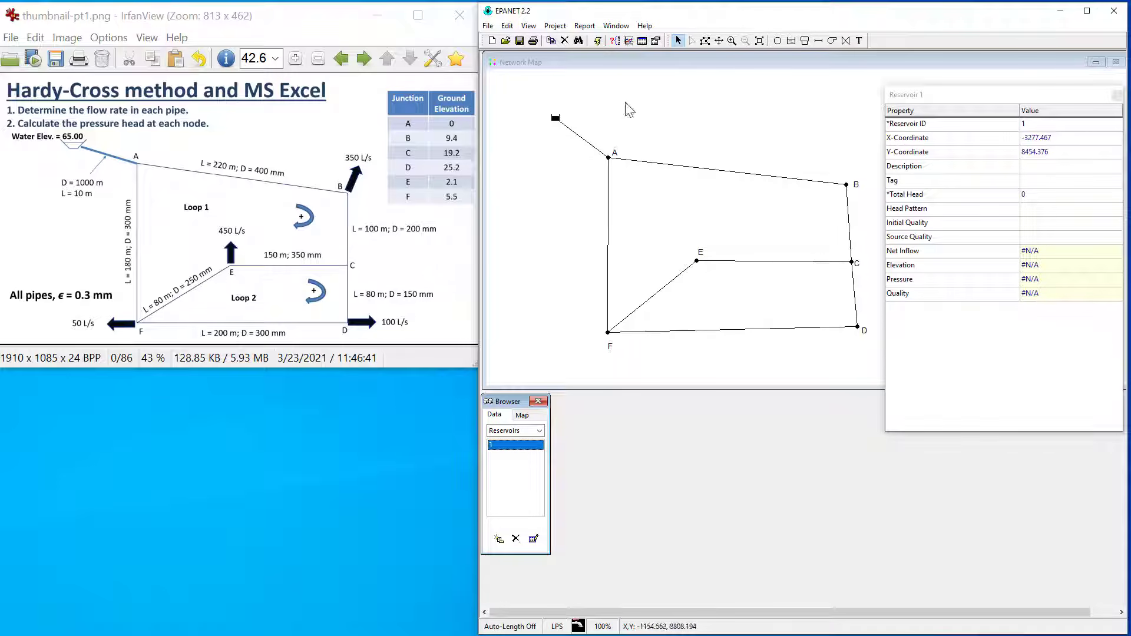
left_click(556, 119)
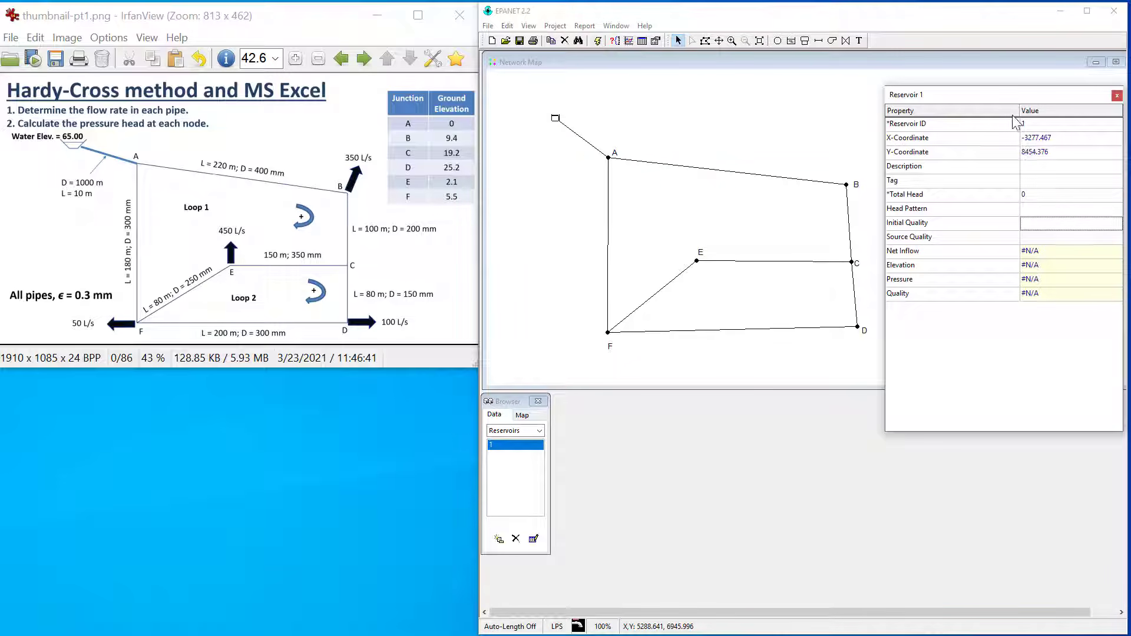
left_click(1034, 198)
key("Return")
- Run the hydraulic analysis, view its status report and close it
left_click(599, 42)
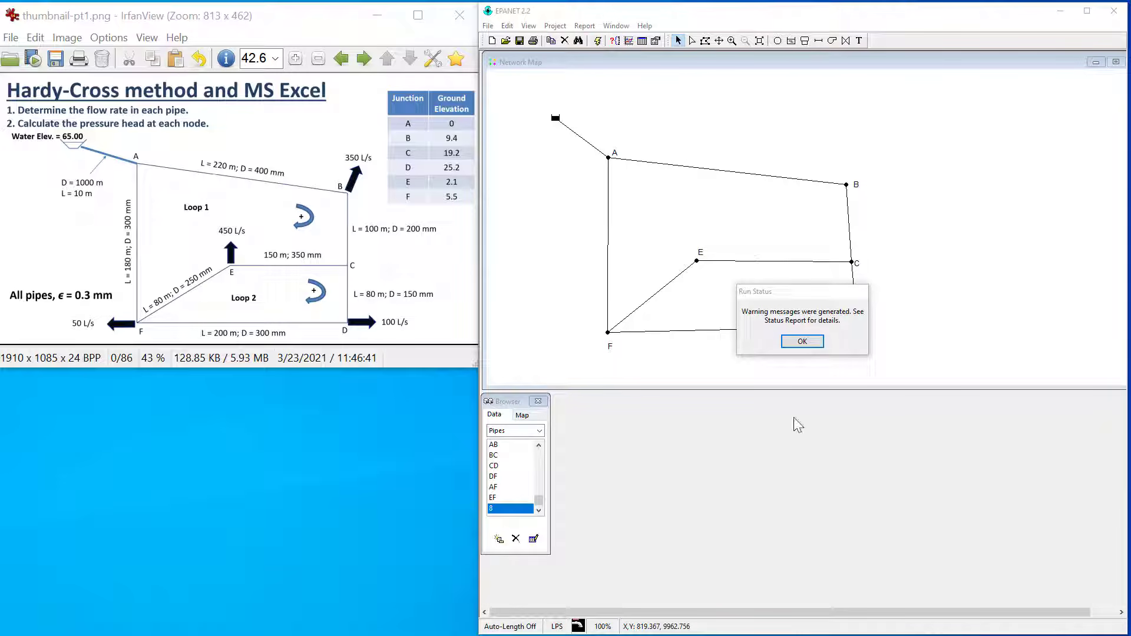
left_click(803, 342)
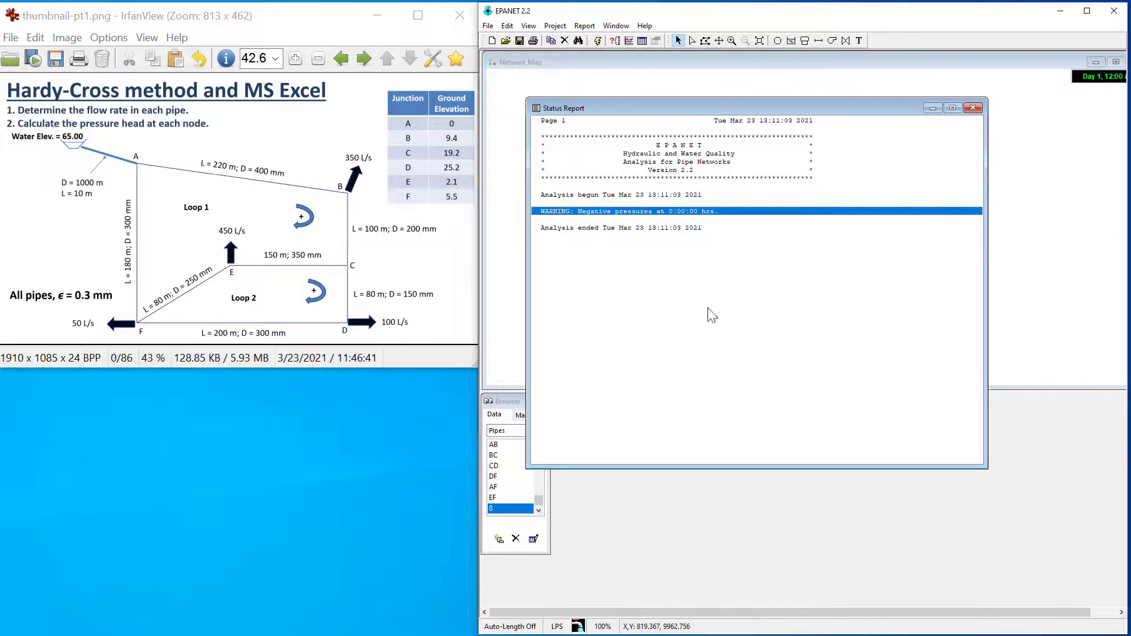
left_click(972, 108)
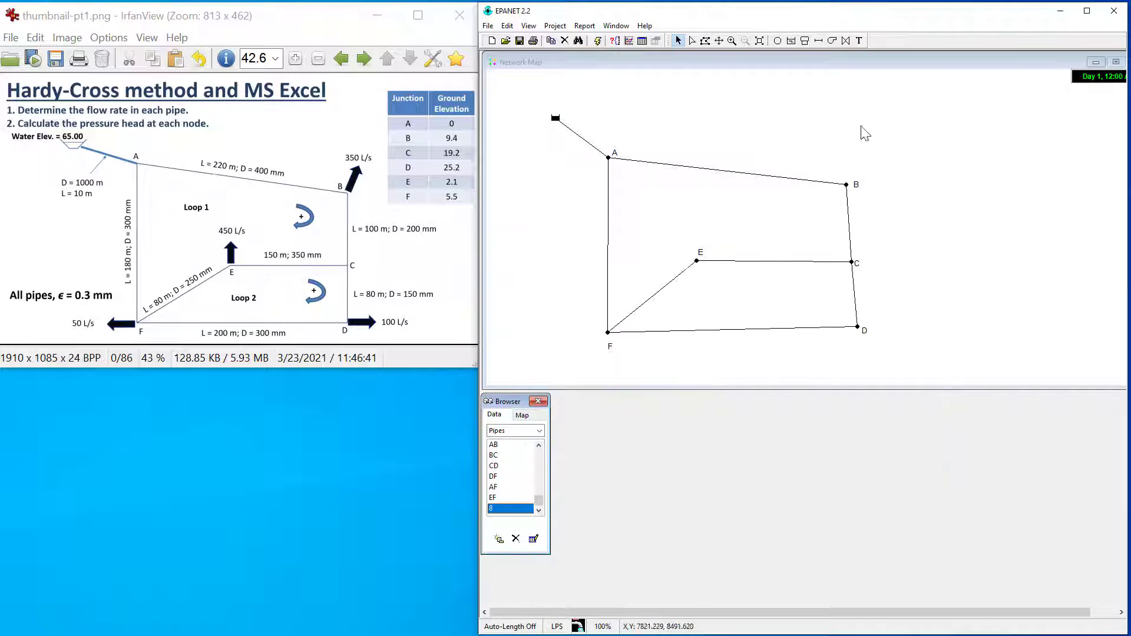
- Set pipe 1, from the reservoir to A, to length 10, diameter 1000 and roughness 0.3
double_click(581, 142)
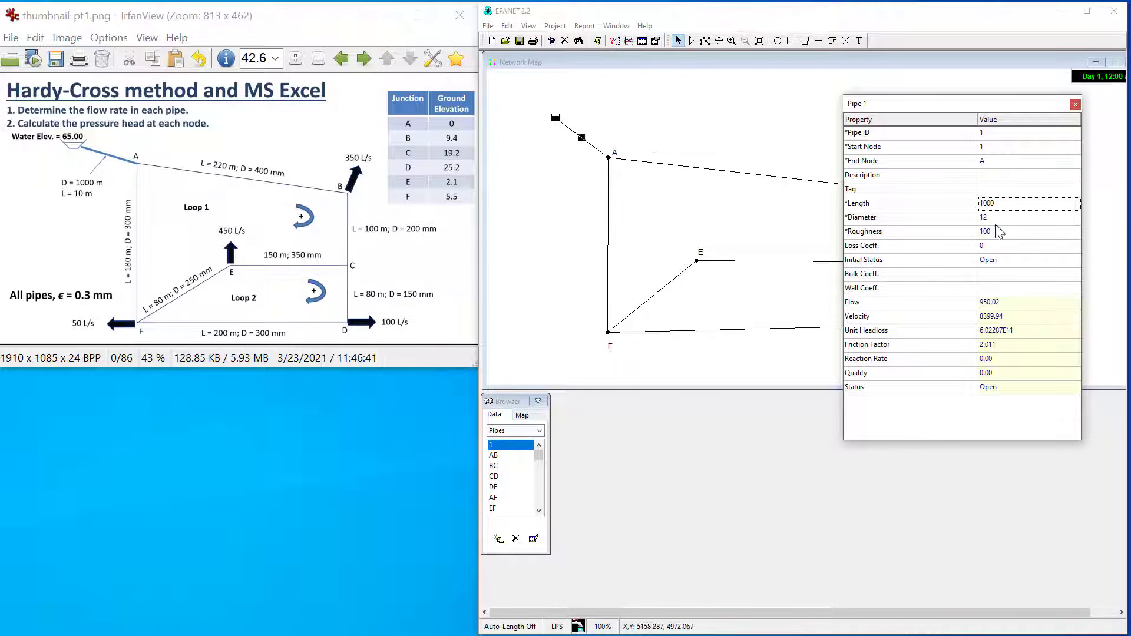
left_click(1006, 206)
type("10")
key("Return")
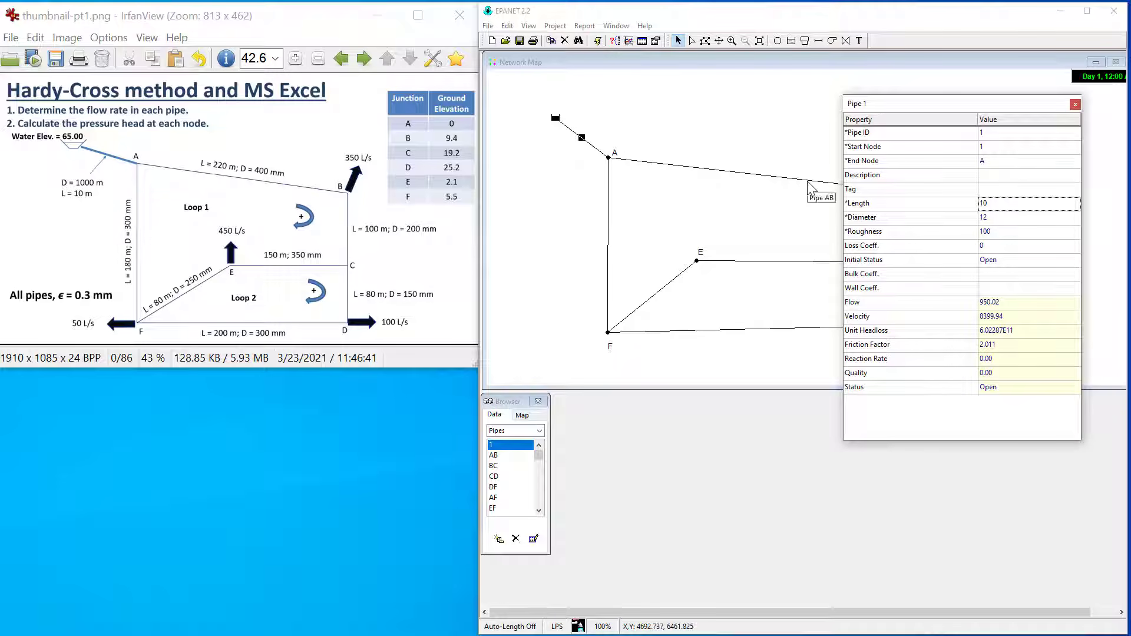
left_click(1011, 219)
type("1")
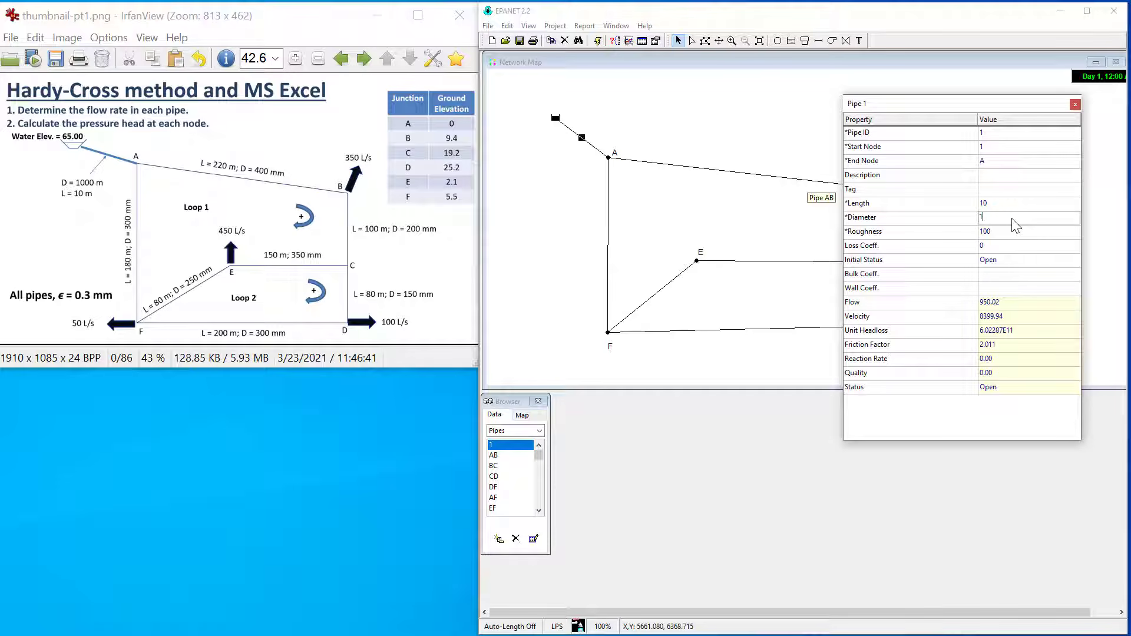
type("000")
key("Return")
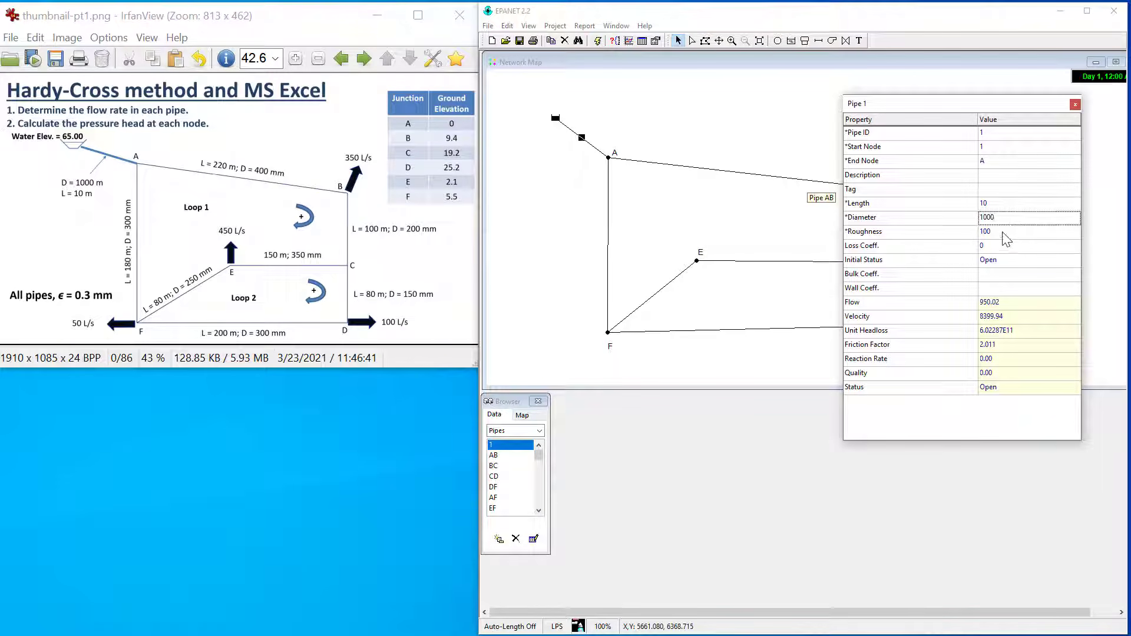
left_click(1005, 238)
type(".3")
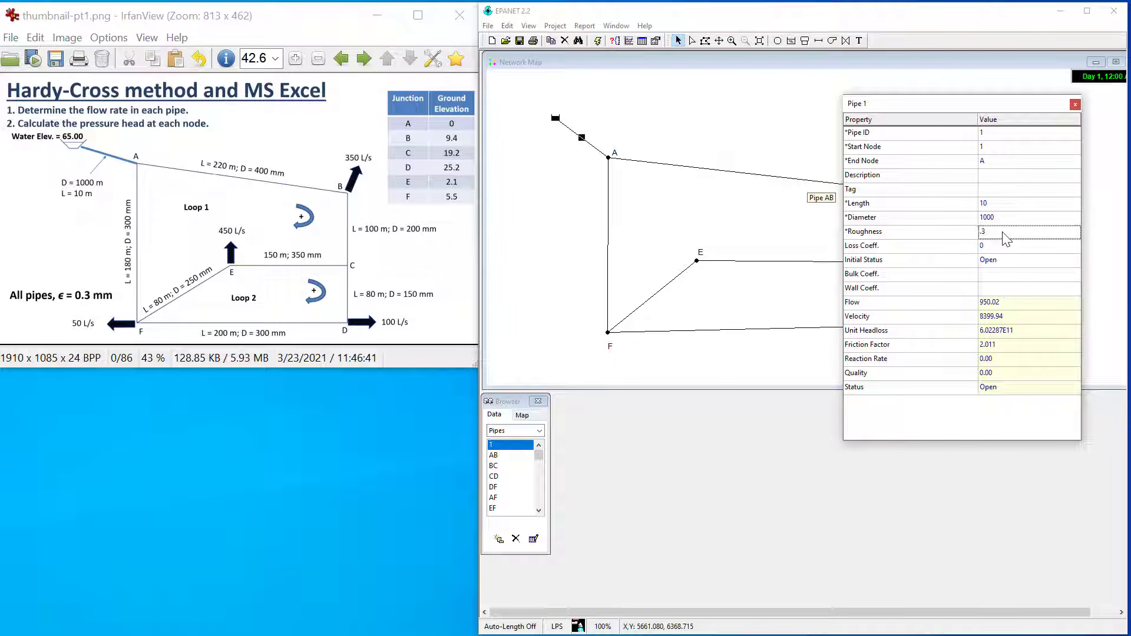
key("Return")
key("Return")
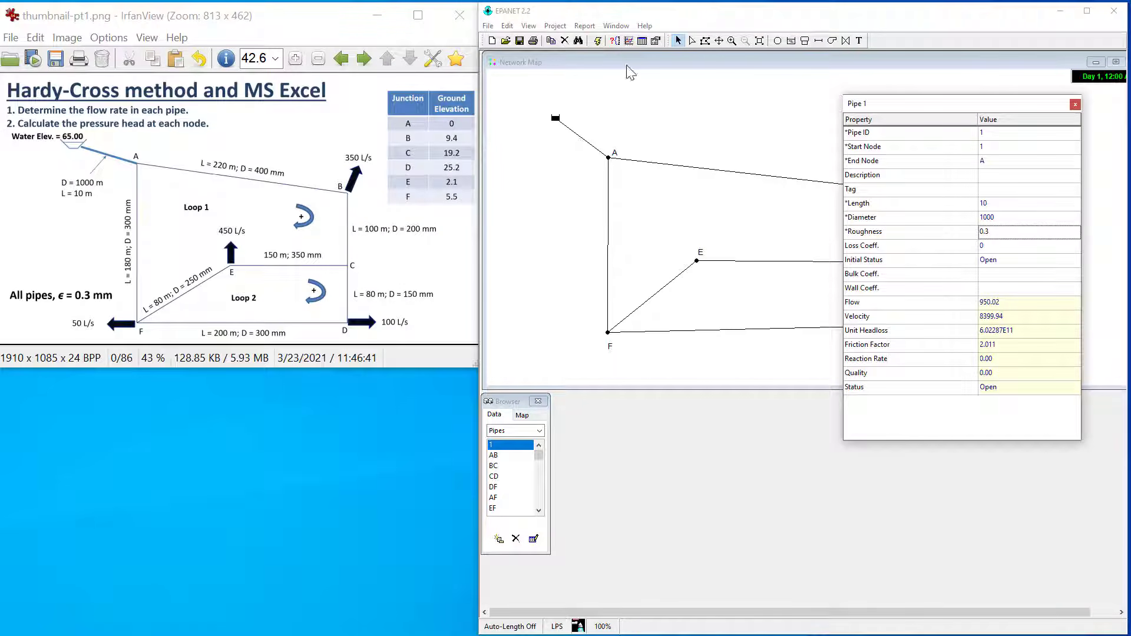
- Rerun the hydraulic analysis with the corrected reservoir pipe
left_click(597, 40)
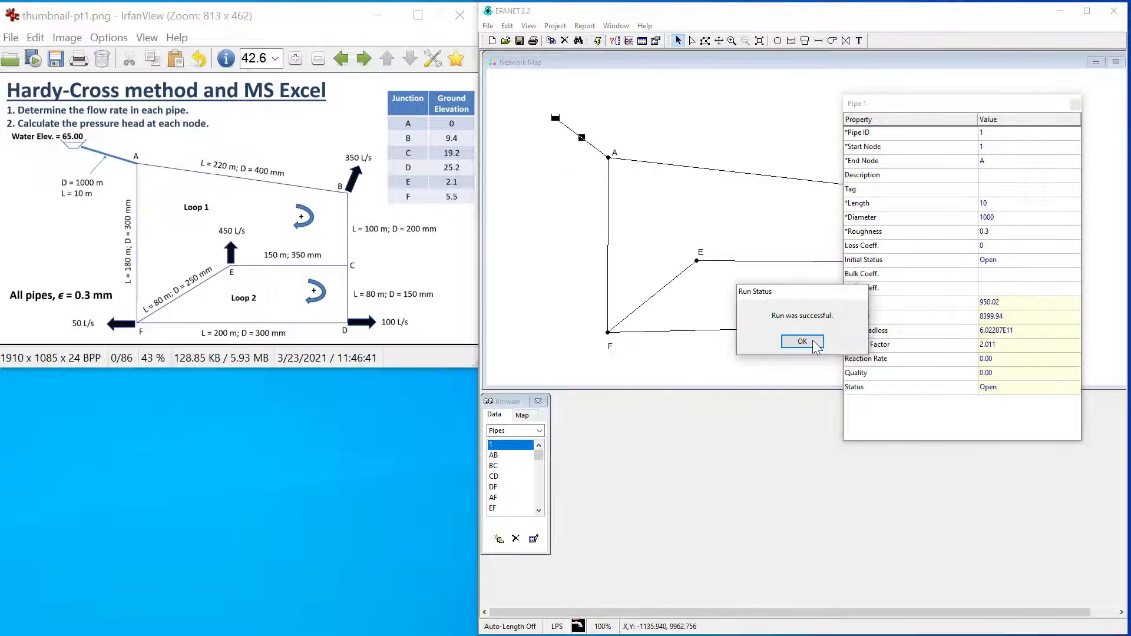
left_click(802, 341)
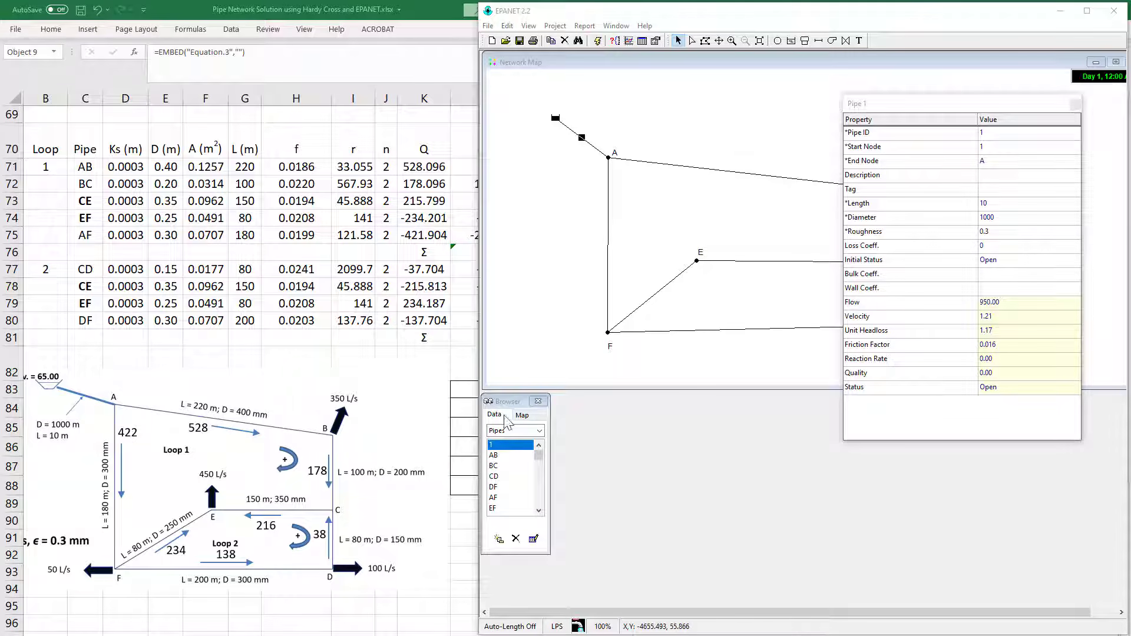
- Compare the EPANET flows in pipes AB, BC, CD, DF, AF and EF with the Q values in the Excel Hardy-Cross table
left_click(502, 457)
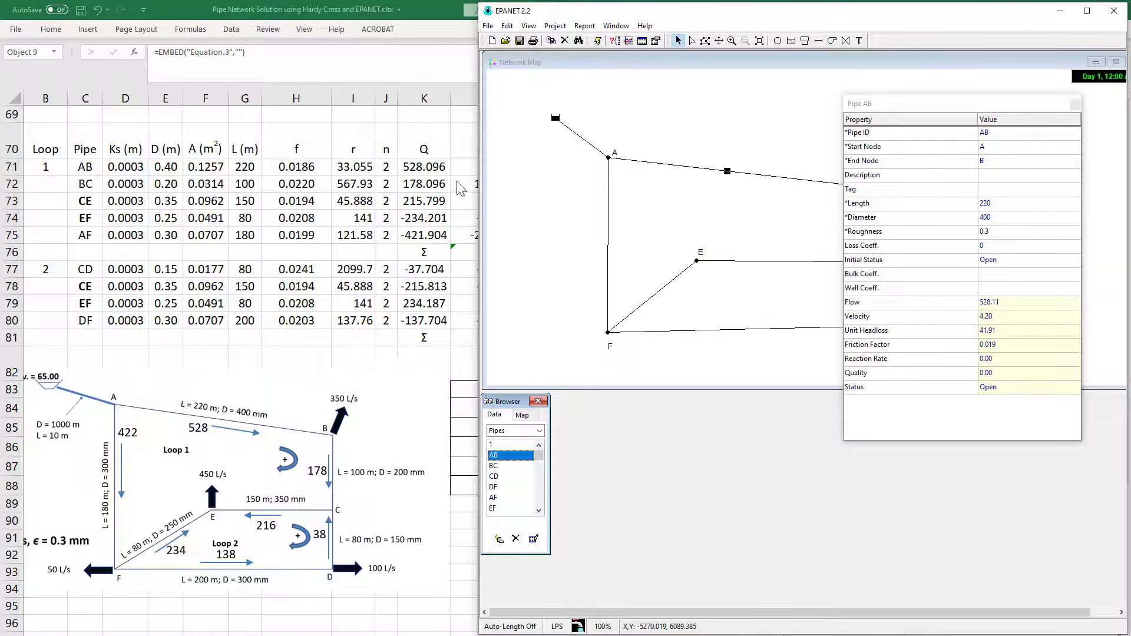
left_click(431, 167)
left_click(431, 168)
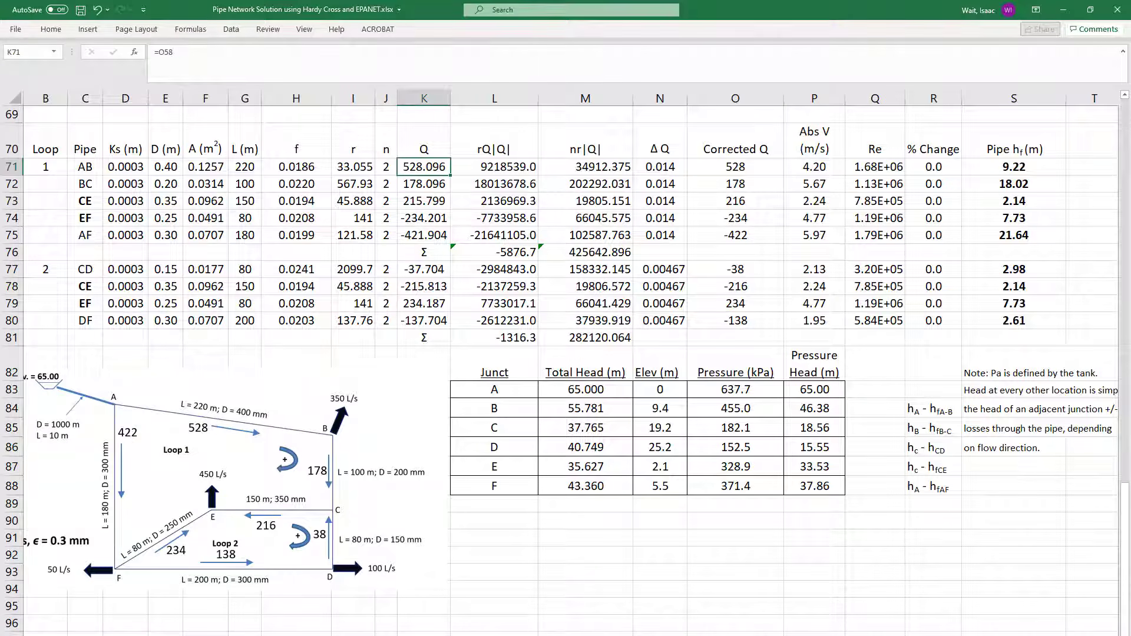
mouse_move(159, 635)
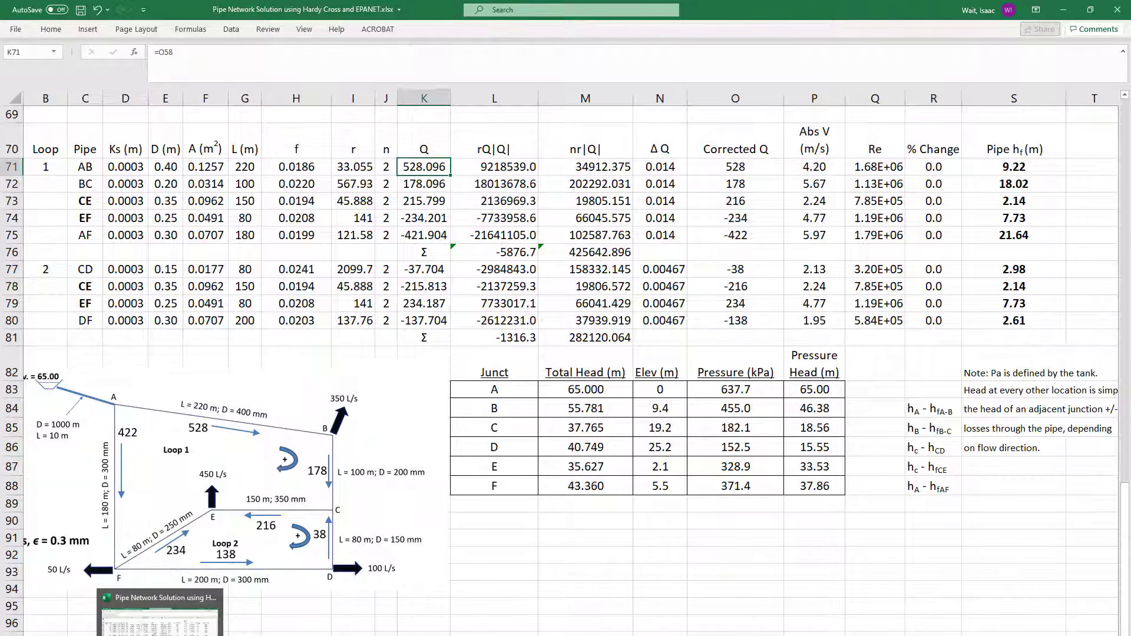
left_click(206, 635)
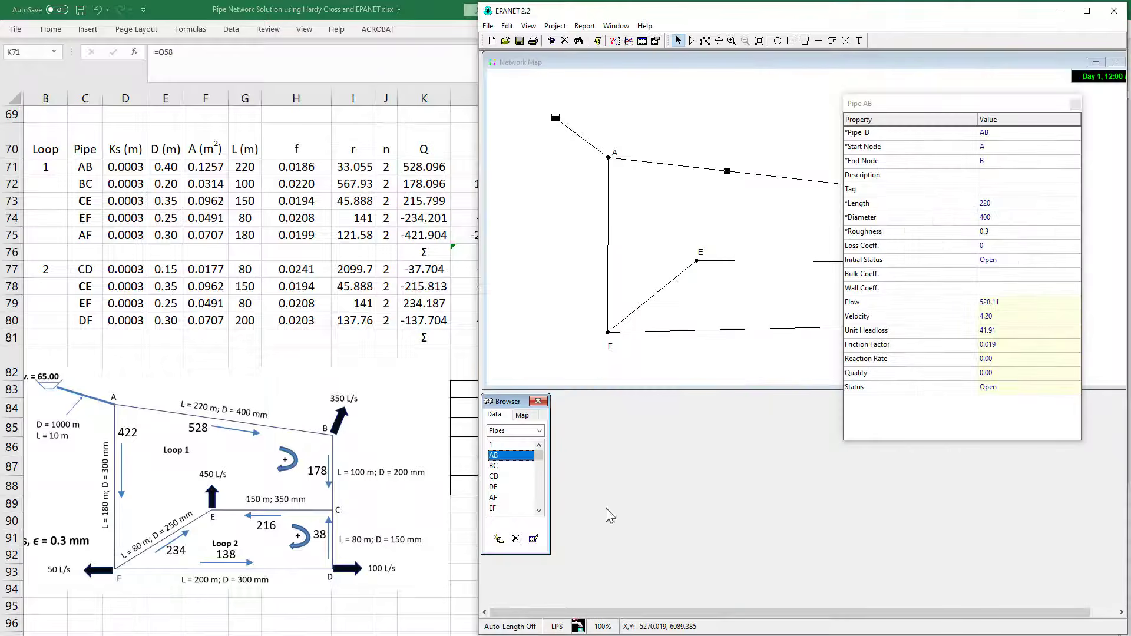
left_click(494, 466)
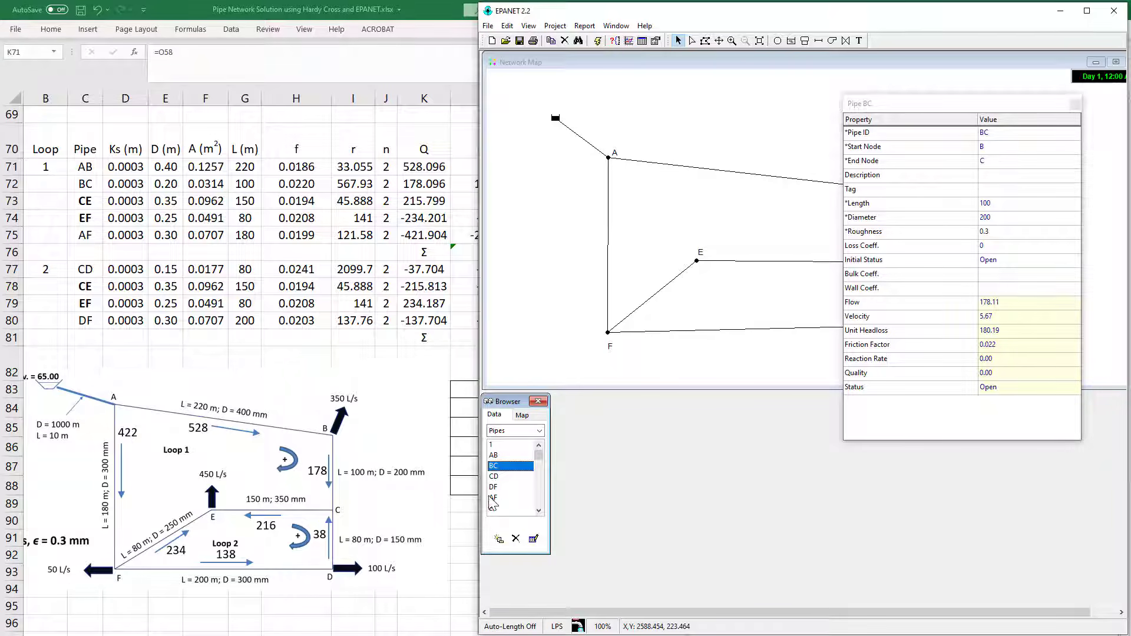
left_click(507, 477)
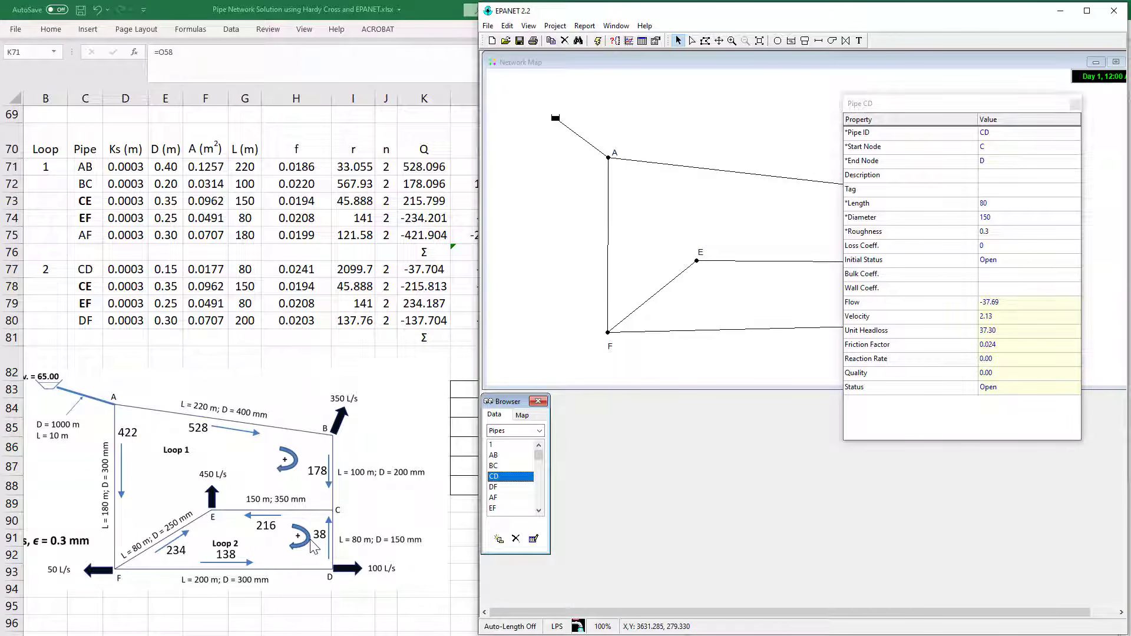
left_click(505, 488)
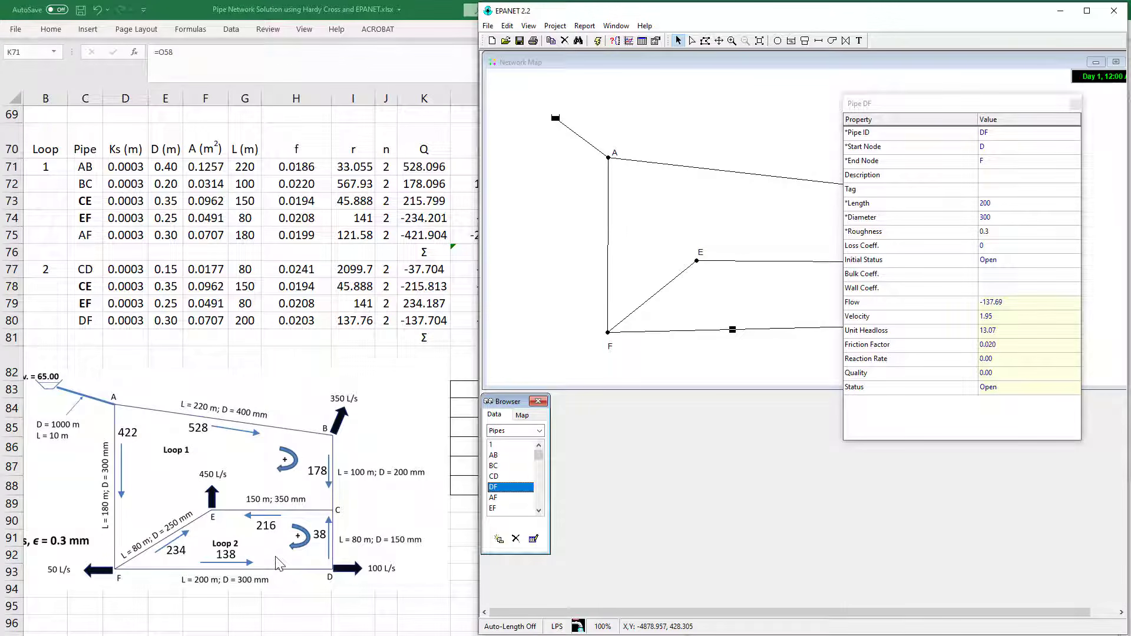
left_click(494, 498)
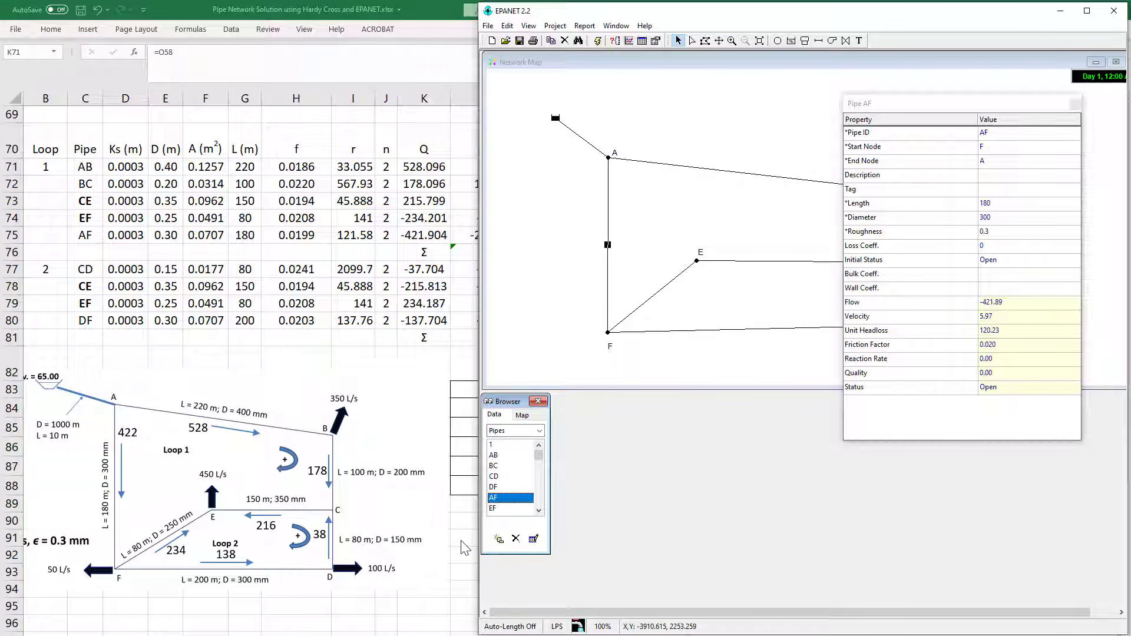
left_click(509, 510)
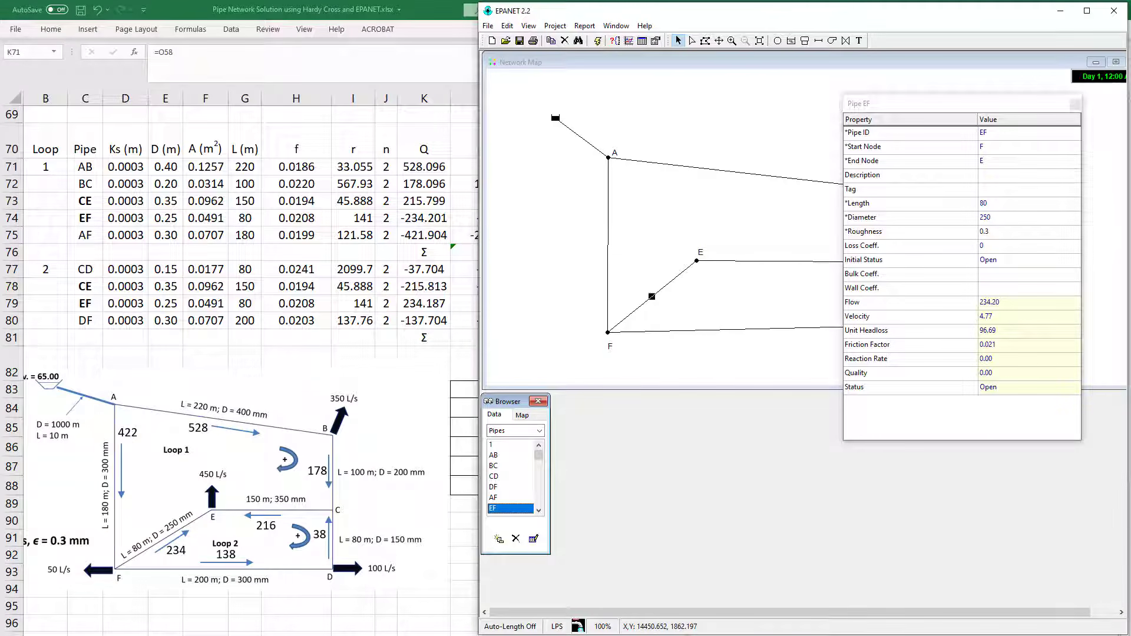
- Compare the EPANET total head and pressure at junctions A to F with the junction table in the Excel workbook
left_click(424, 634)
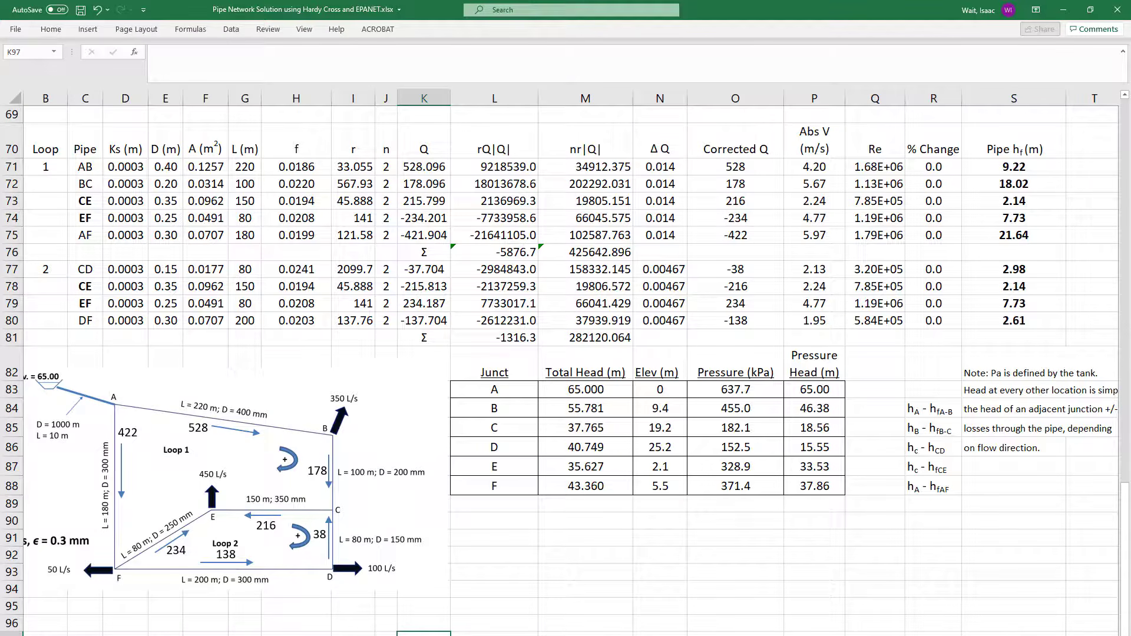
scroll(571, 363, "right", 5)
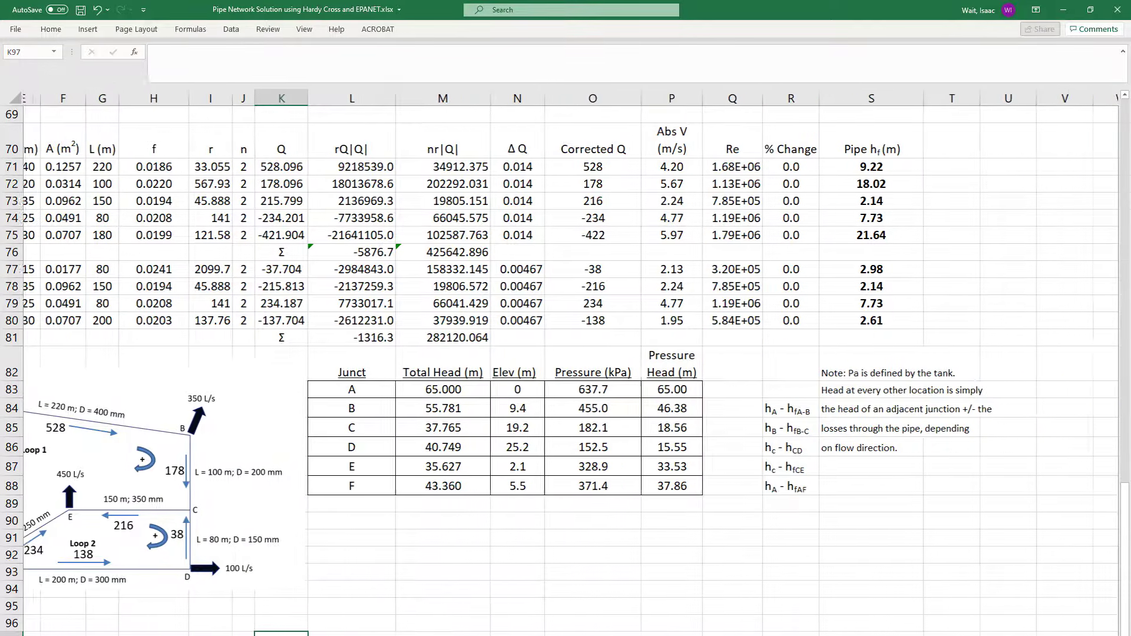
scroll(570, 362, "right", 2)
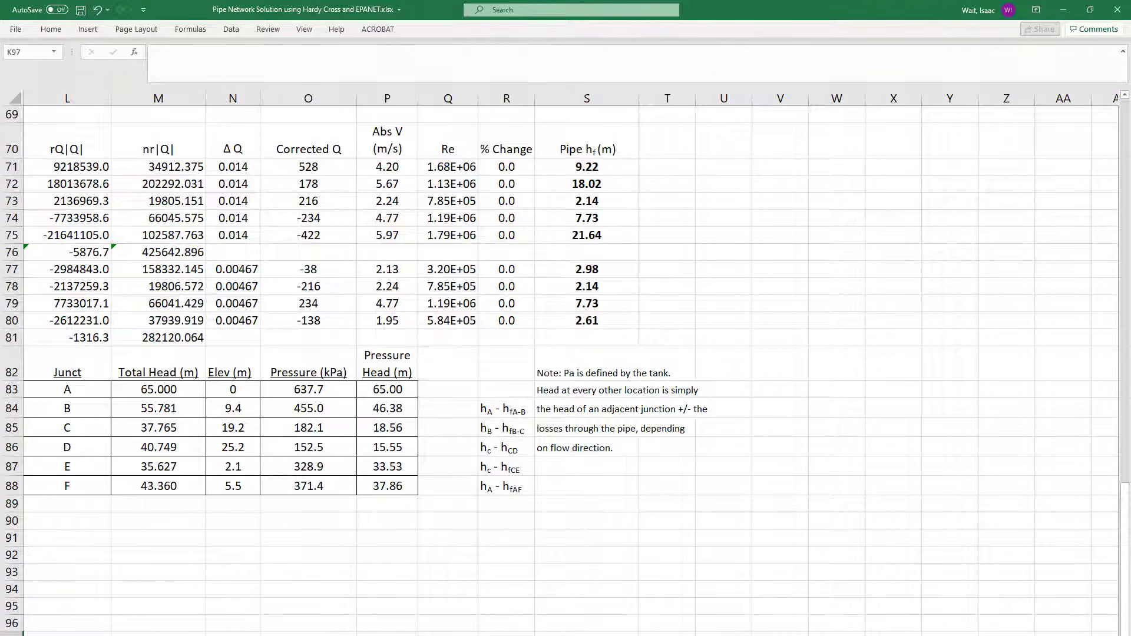
key("alt+Tab")
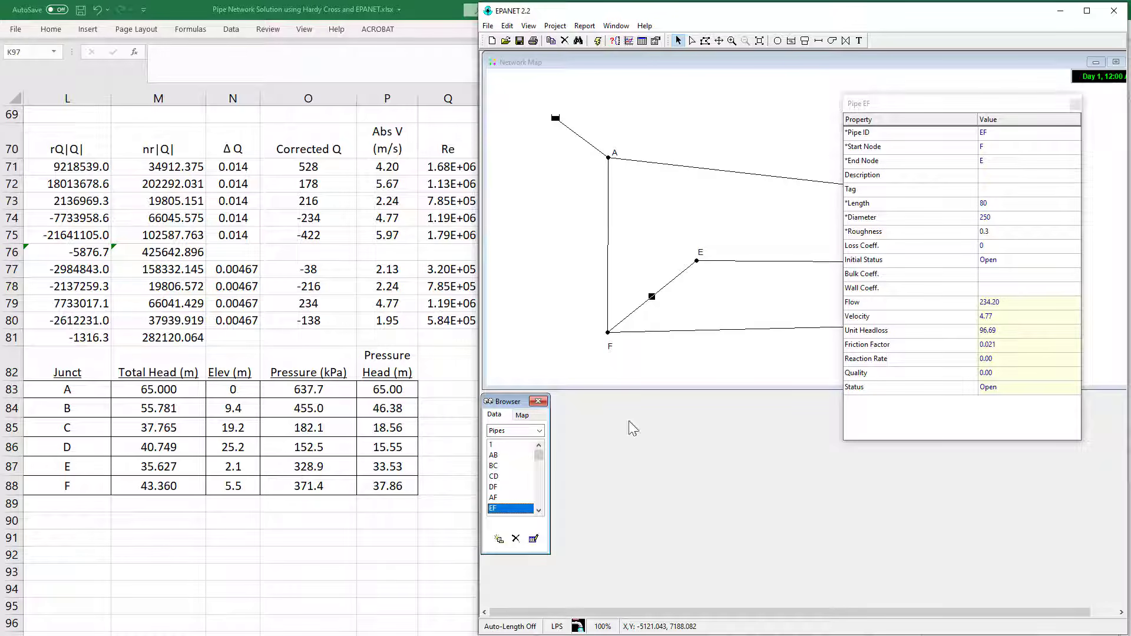
left_click(539, 431)
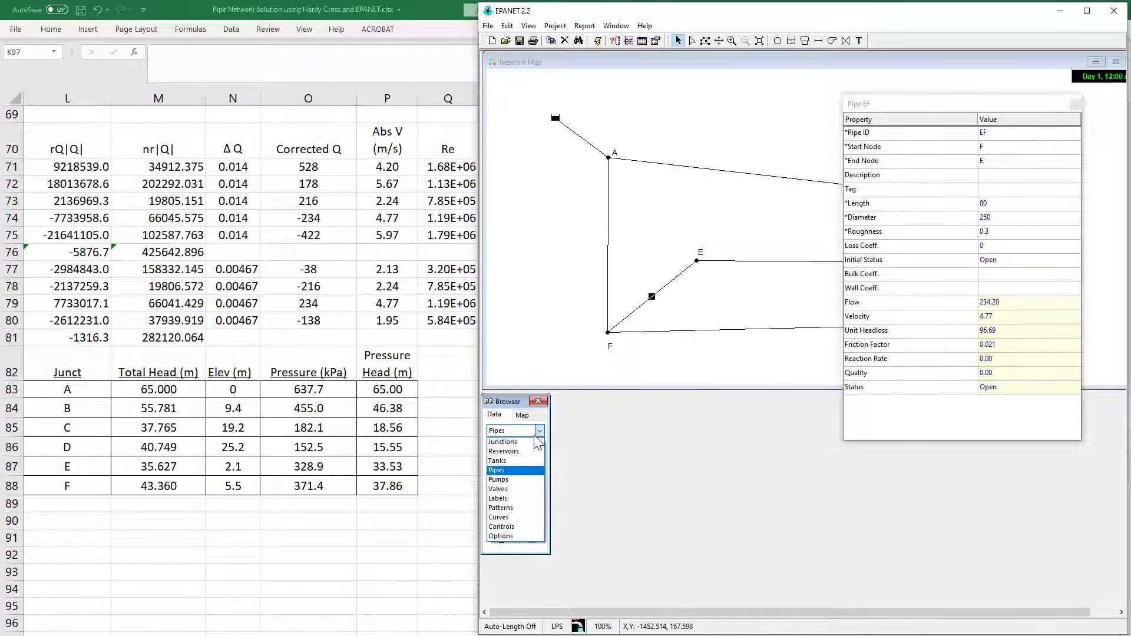
left_click(534, 442)
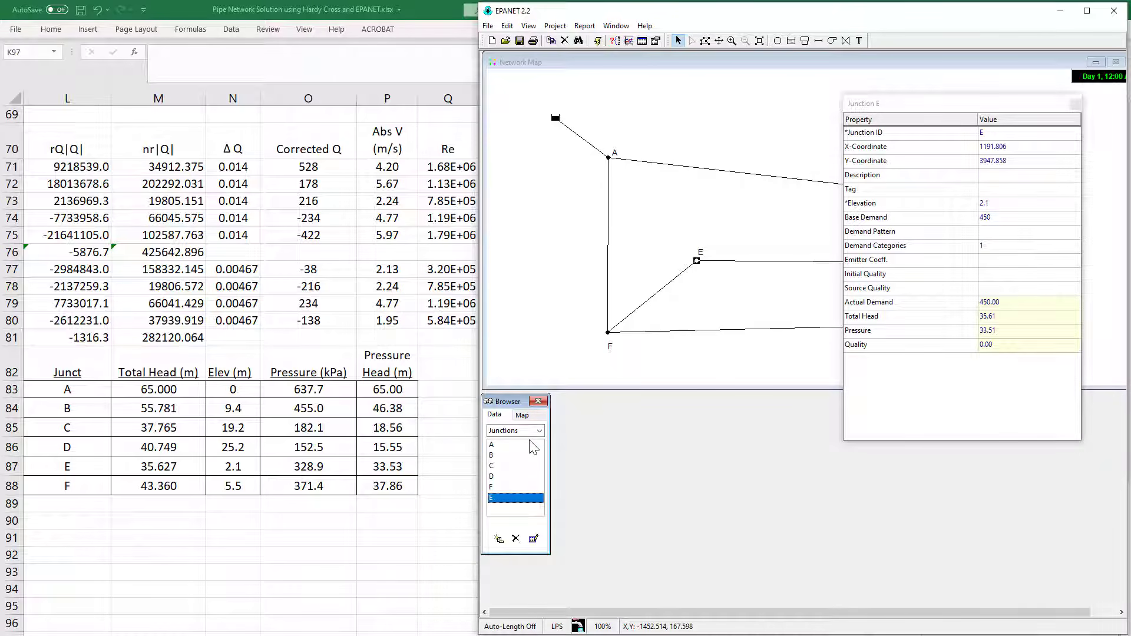
left_click(509, 445)
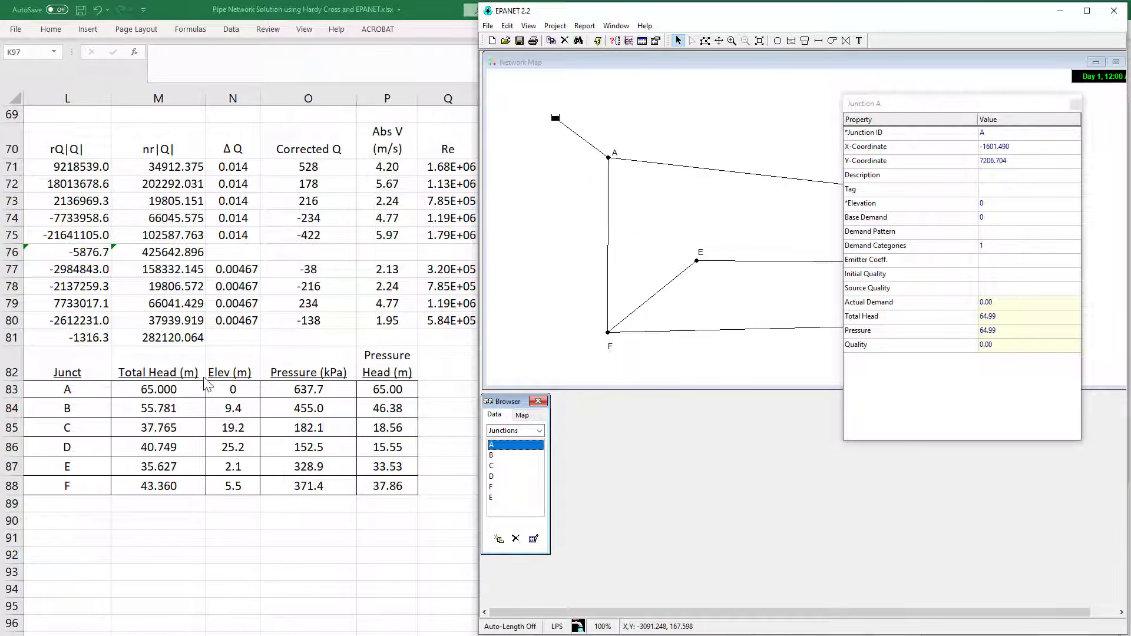
left_click(492, 455)
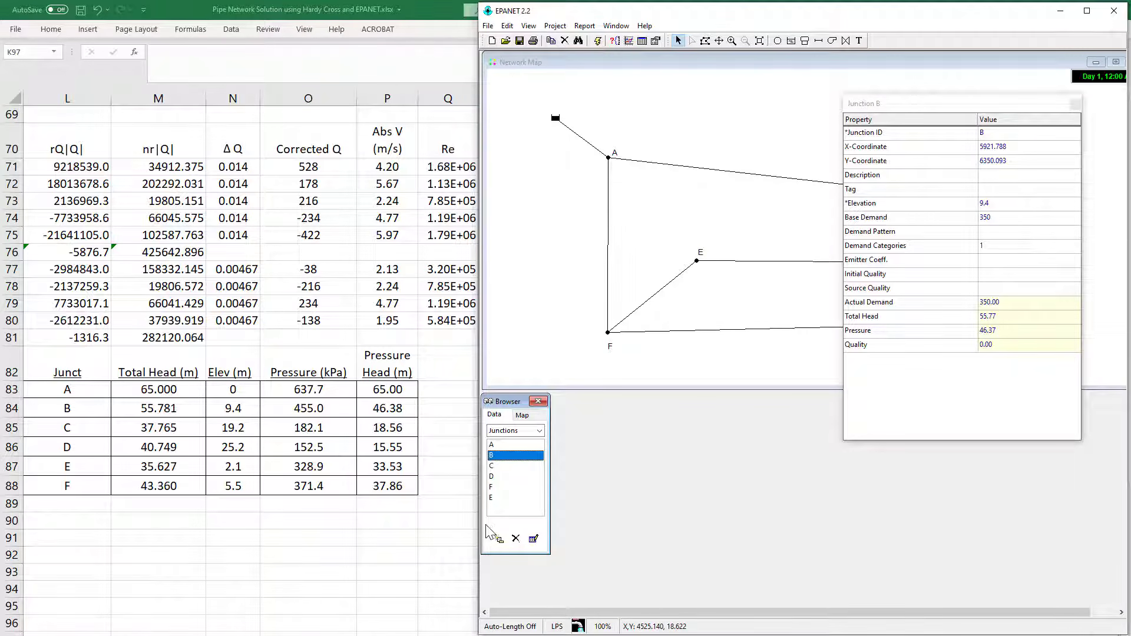
left_click(502, 466)
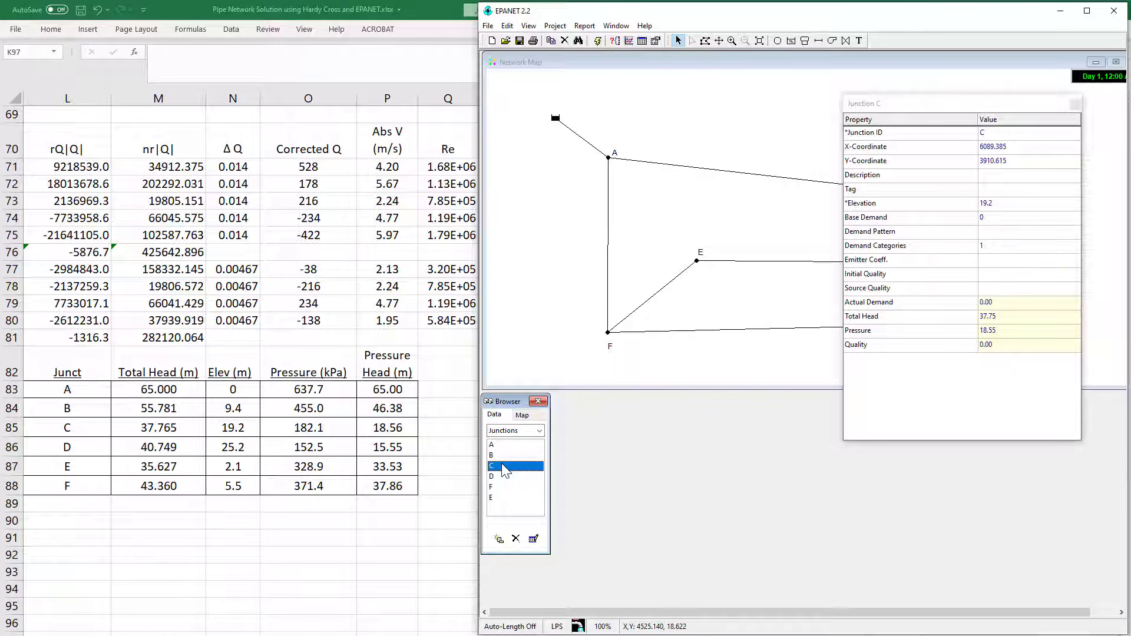
left_click(504, 477)
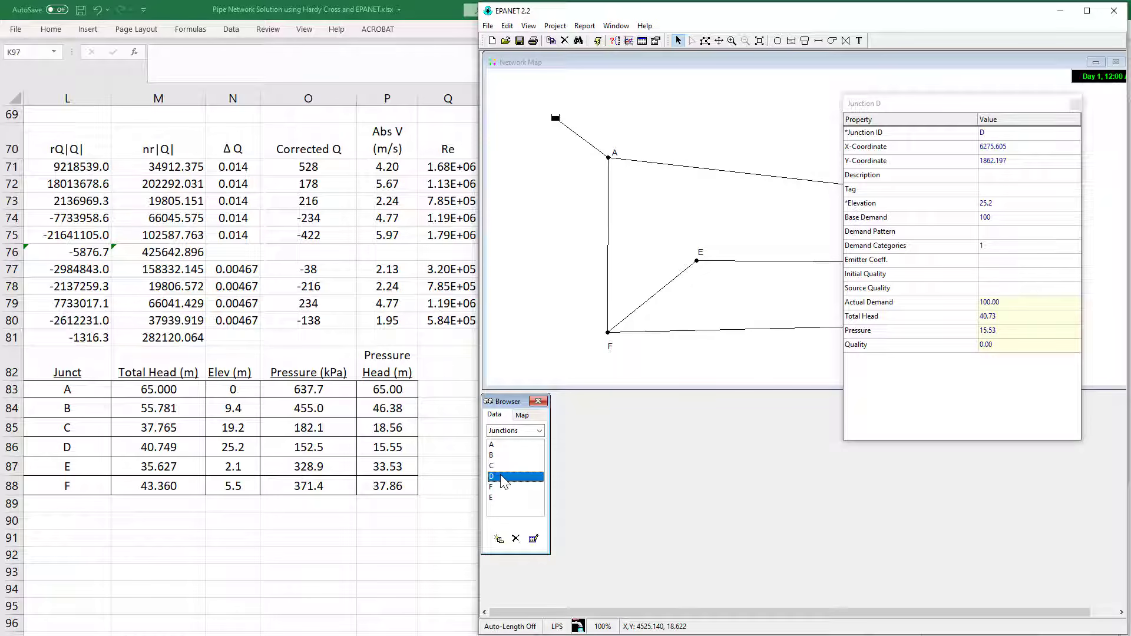
left_click(498, 488)
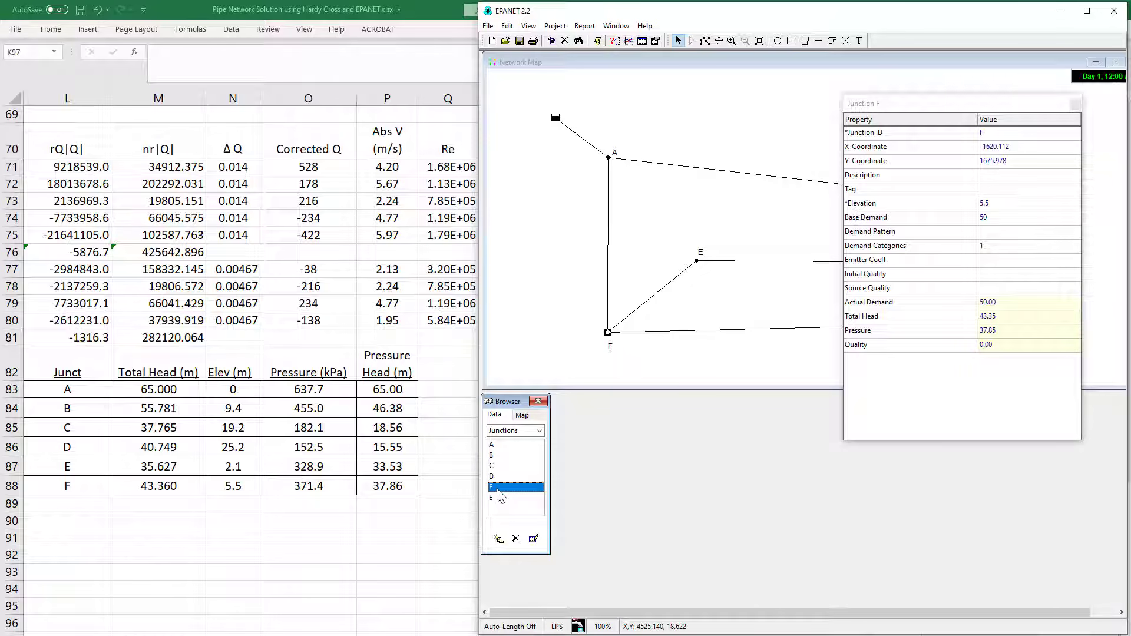
left_click(496, 499)
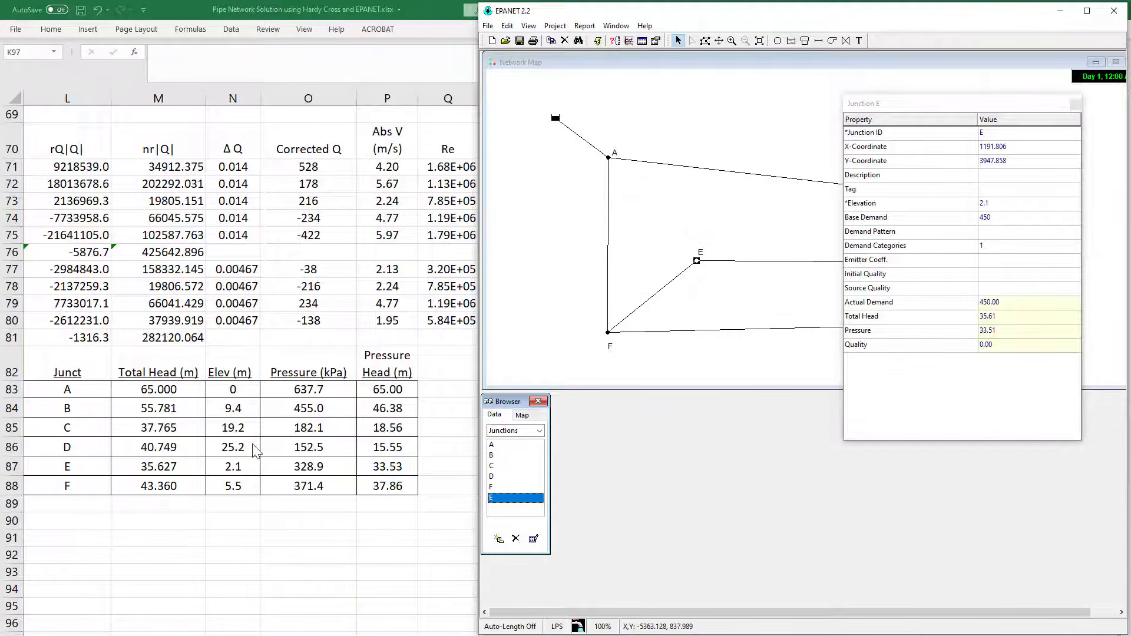
- Switch to Excel and examine the pressures at junctions C and D, along with the pipes feeding them in the network diagram
key("alt+Tab")
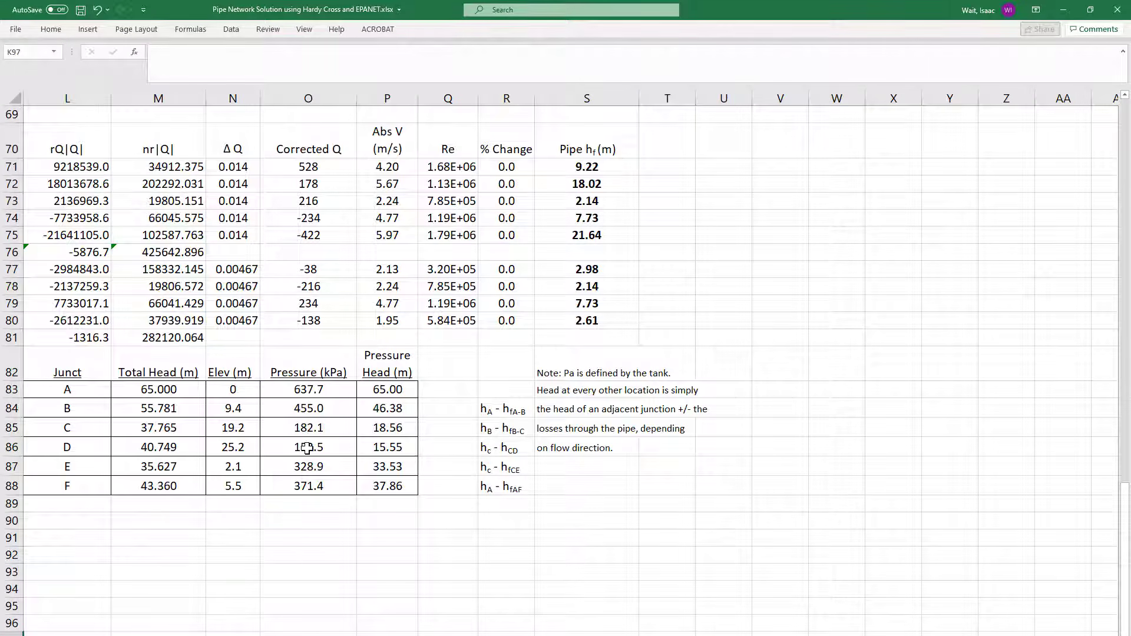
left_click_drag(311, 430, 315, 447)
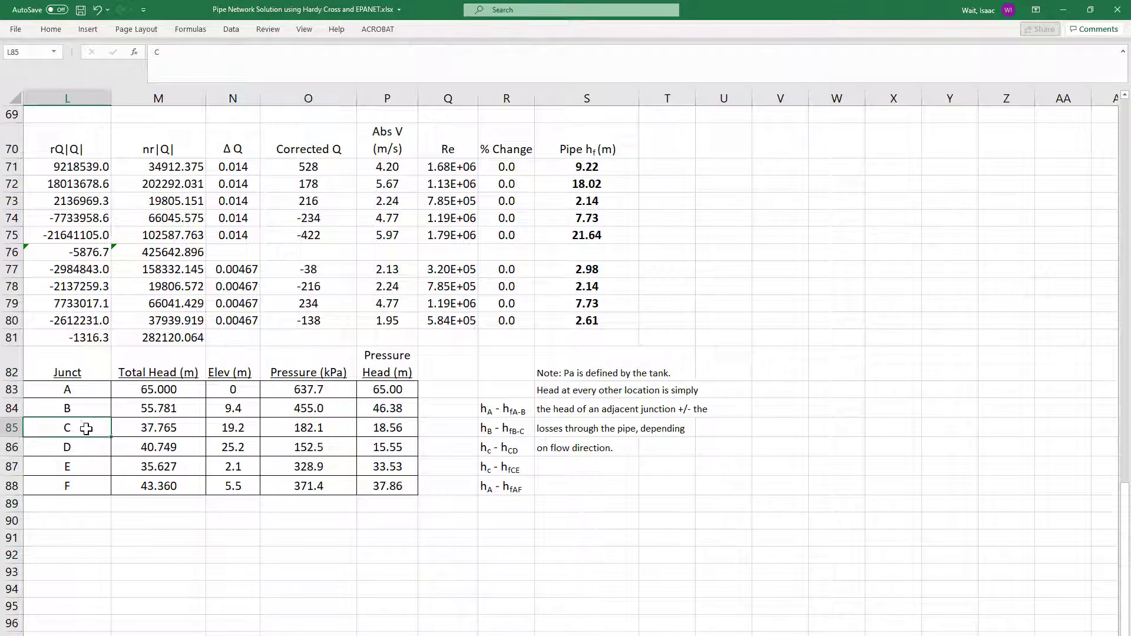
left_click(86, 449)
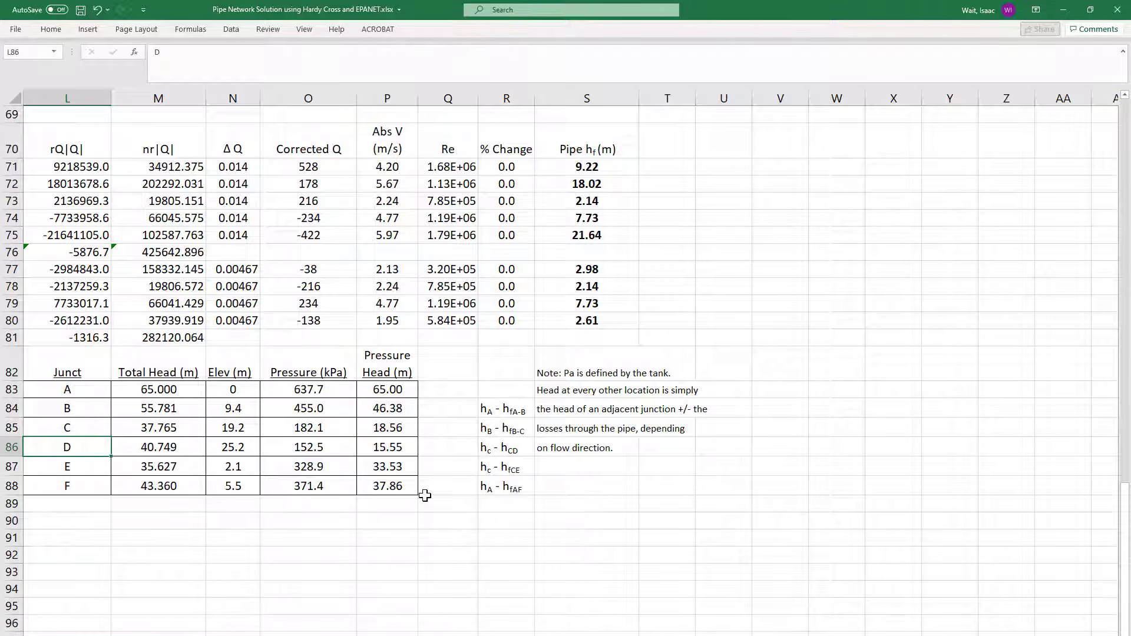
left_click(343, 434)
left_click_drag(343, 434, 344, 441)
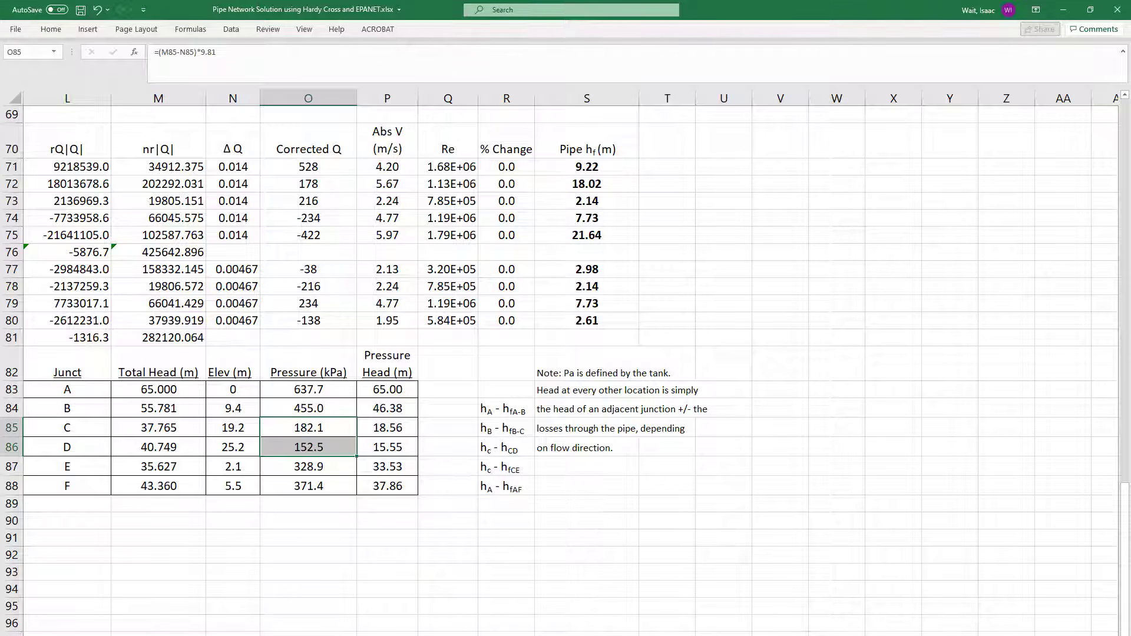
scroll(848, 465, "left", 10)
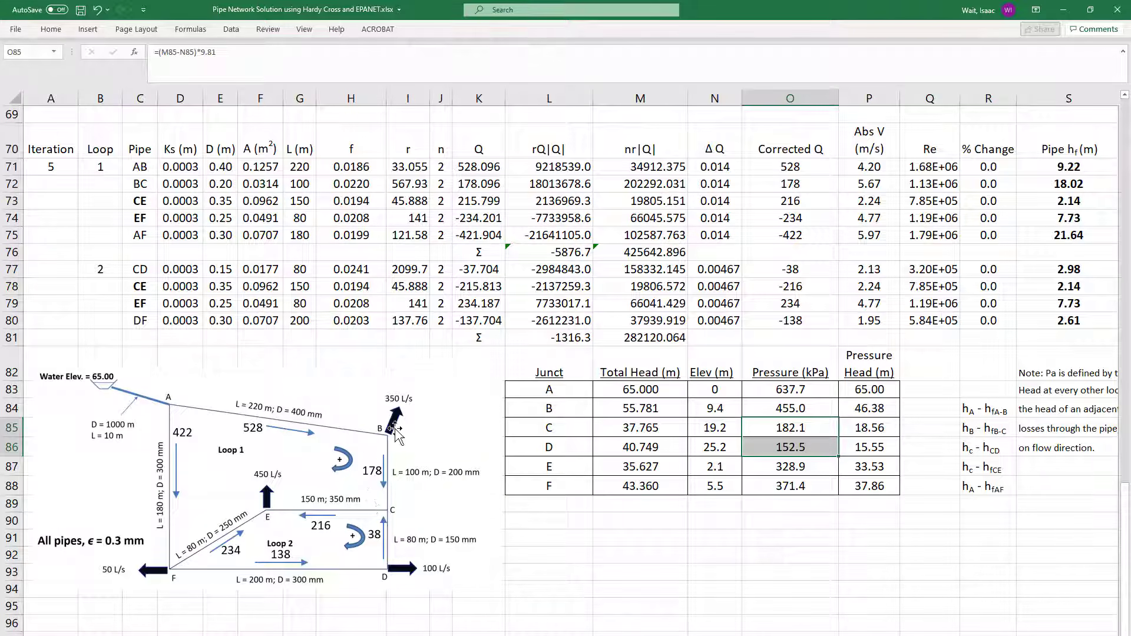
- Switch to EPANET and set the diameter of pipe BC to 250 mm
left_click(407, 635)
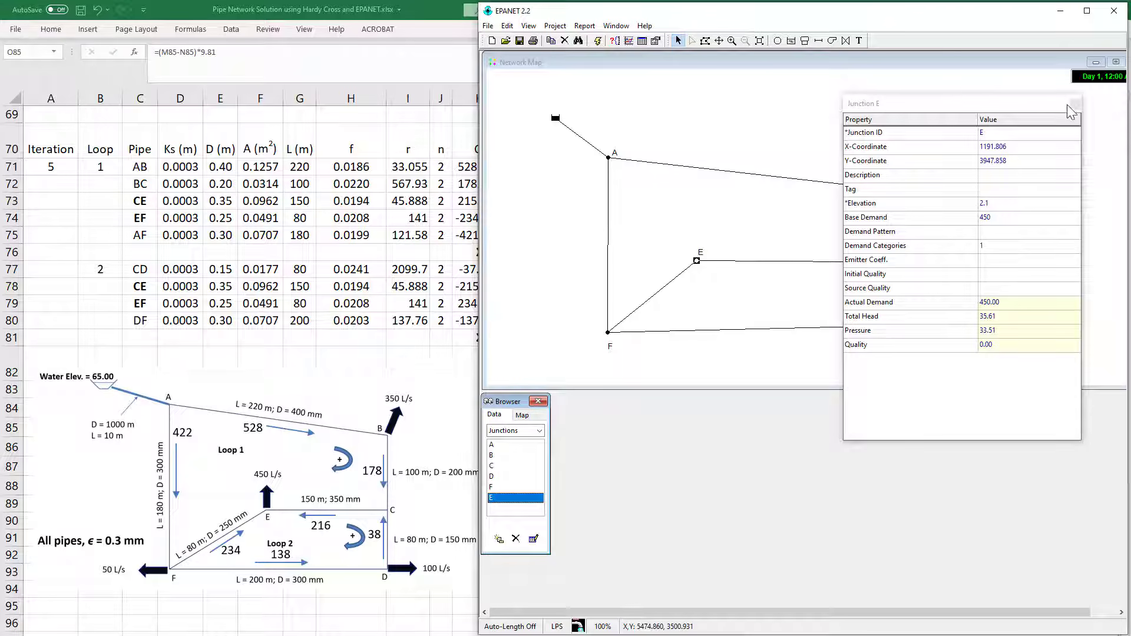
left_click(538, 430)
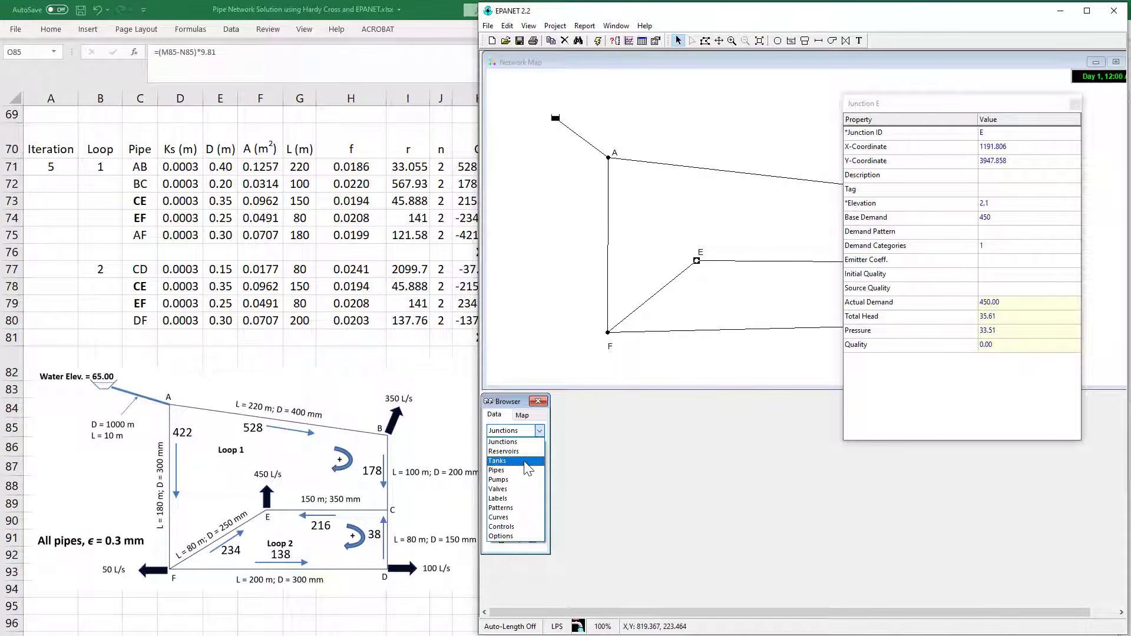
left_click(525, 470)
left_click(514, 466)
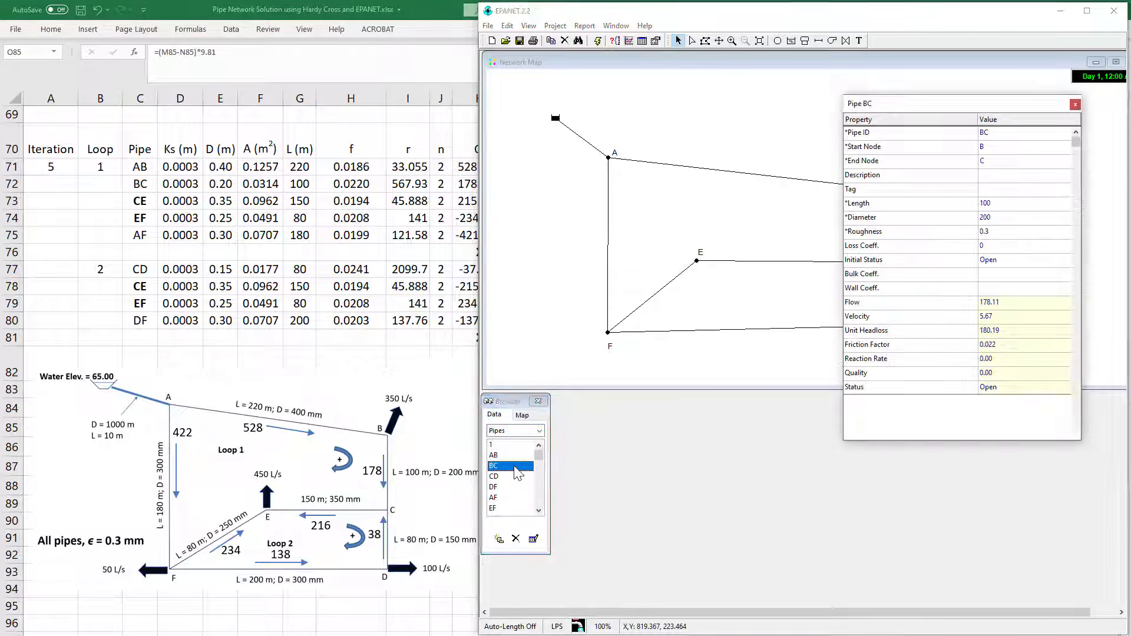
left_click_drag(994, 109, 1036, 127)
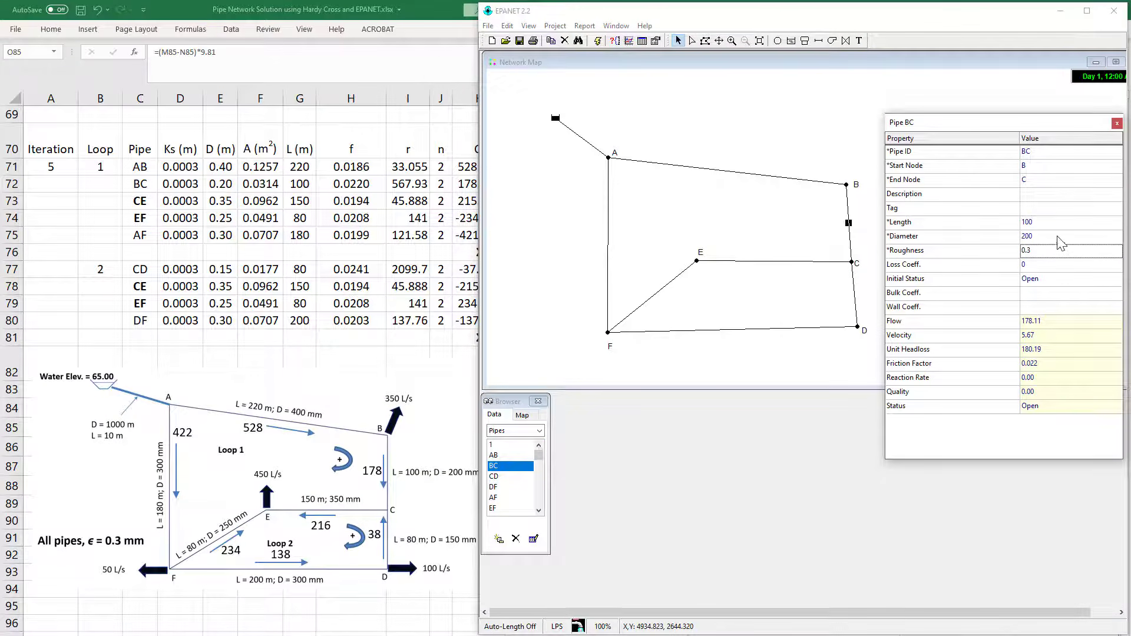
left_click(1060, 238)
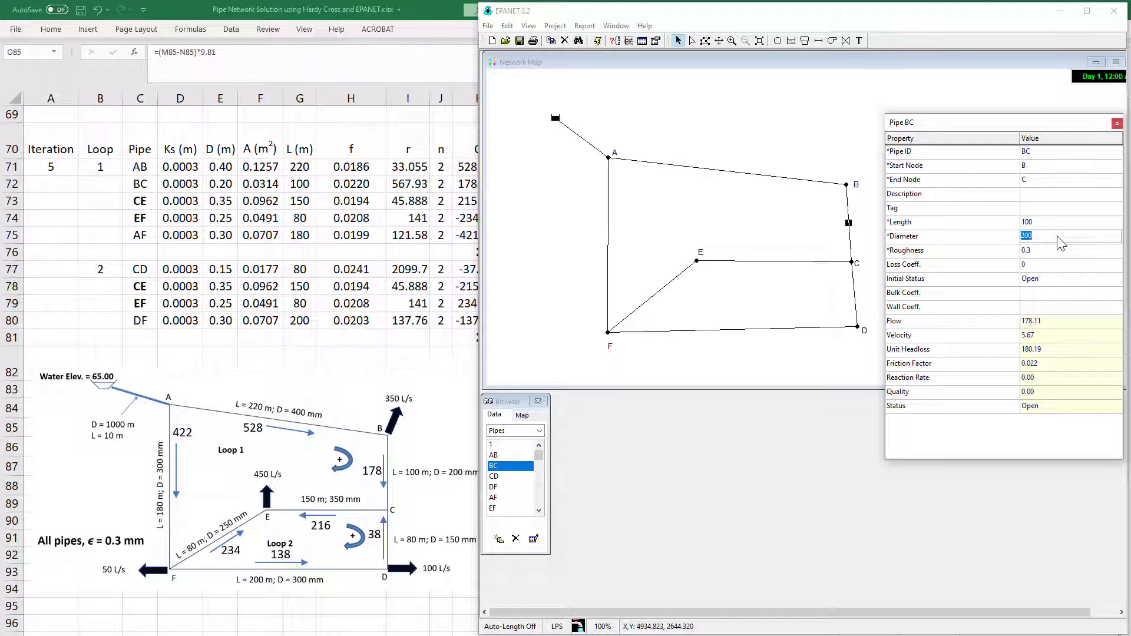
type("250")
key("Return")
- Check pipe DF in the Excel network diagram, set its diameter to 400 mm in EPANET and run the analysis
left_click(337, 635)
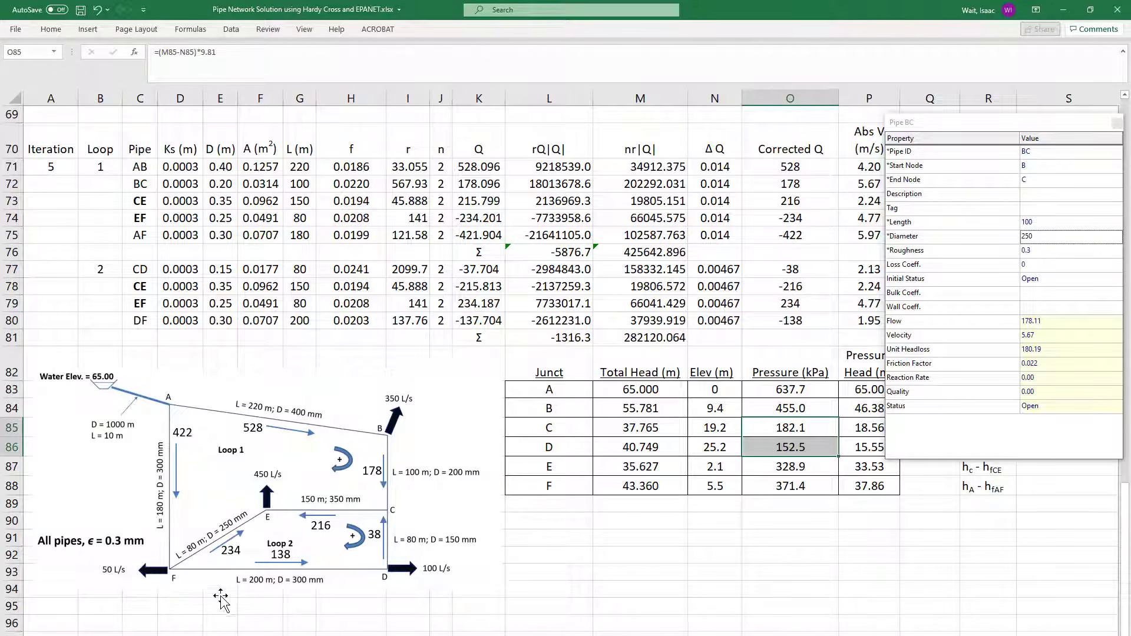
key("alt+Tab")
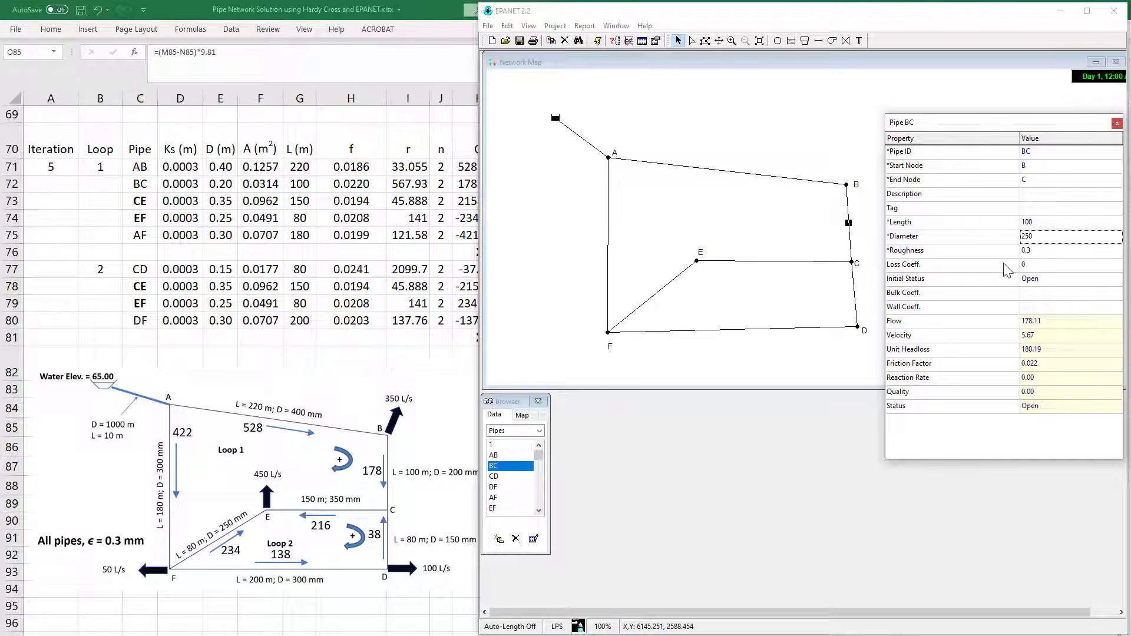
left_click(498, 487)
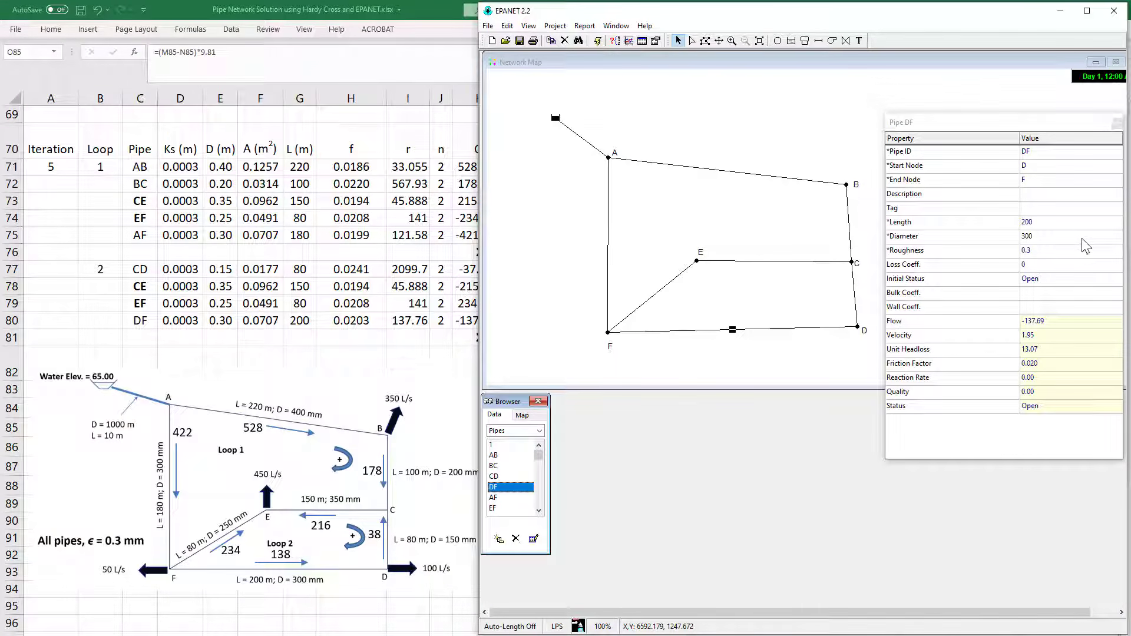
left_click(1060, 238)
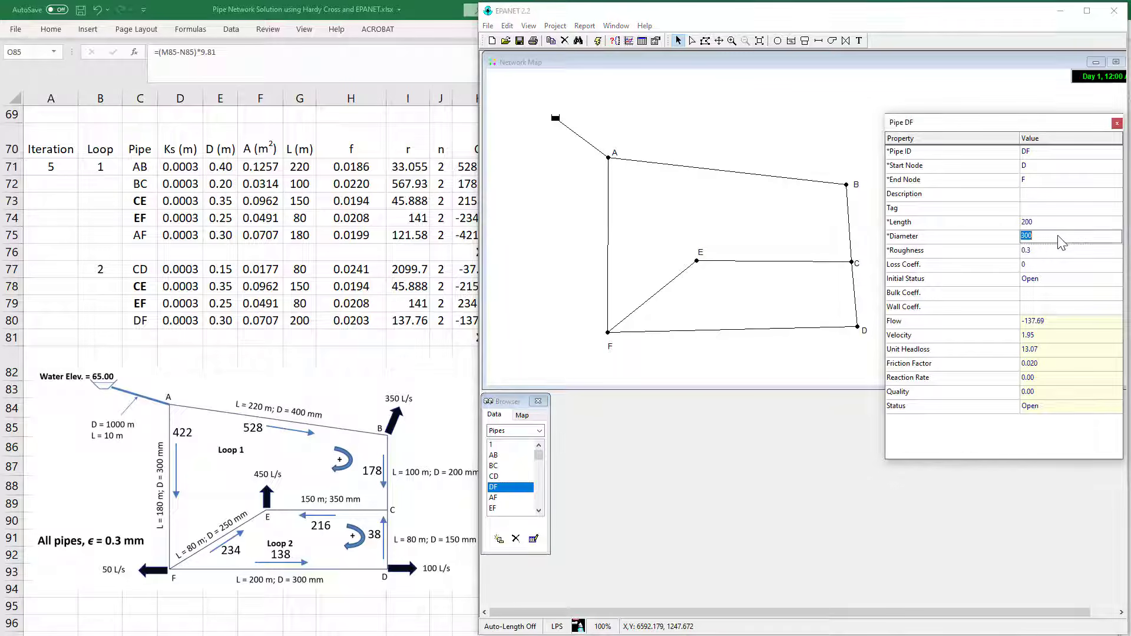
type("400")
left_click(599, 43)
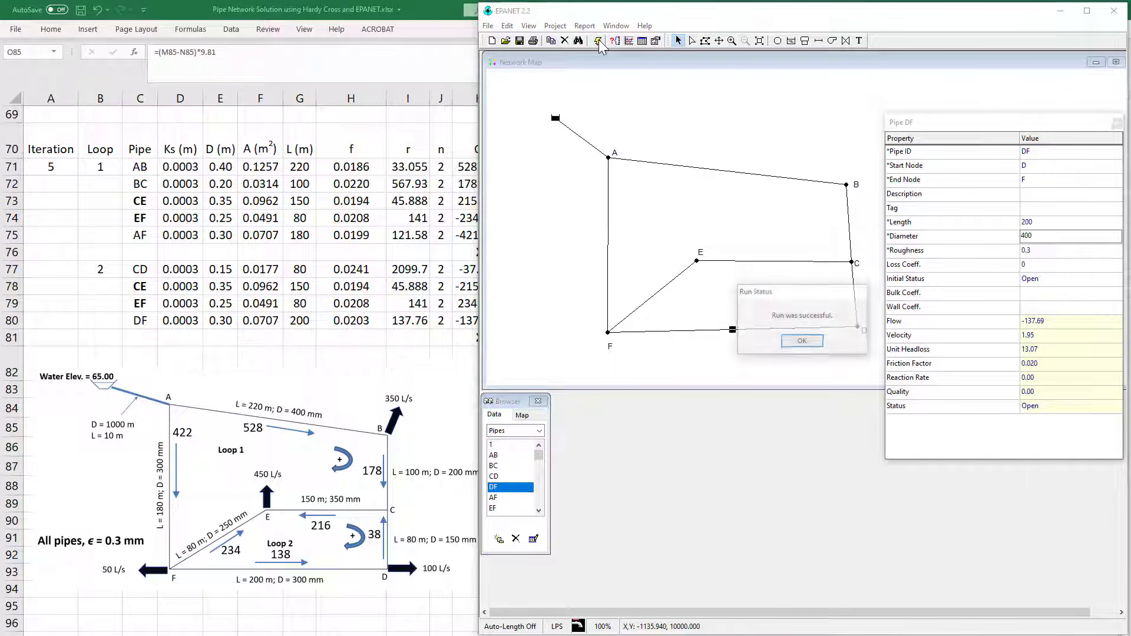
left_click(815, 345)
- List the EPANET junctions and arrange the windows so the Excel junction results table shows beside the network map
left_click(541, 433)
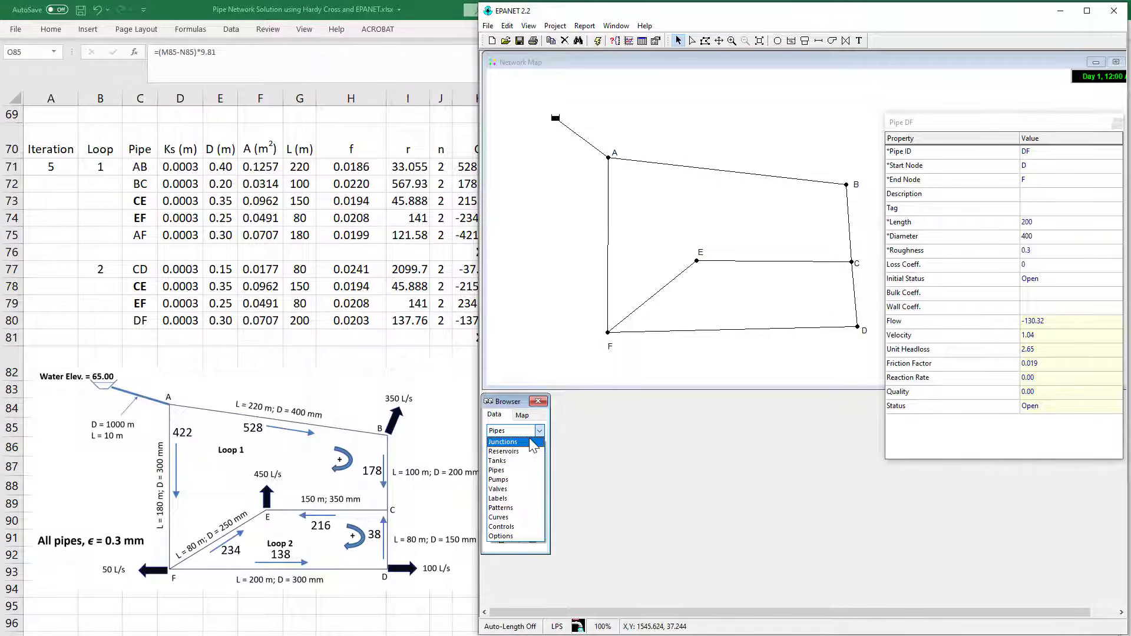
left_click(533, 443)
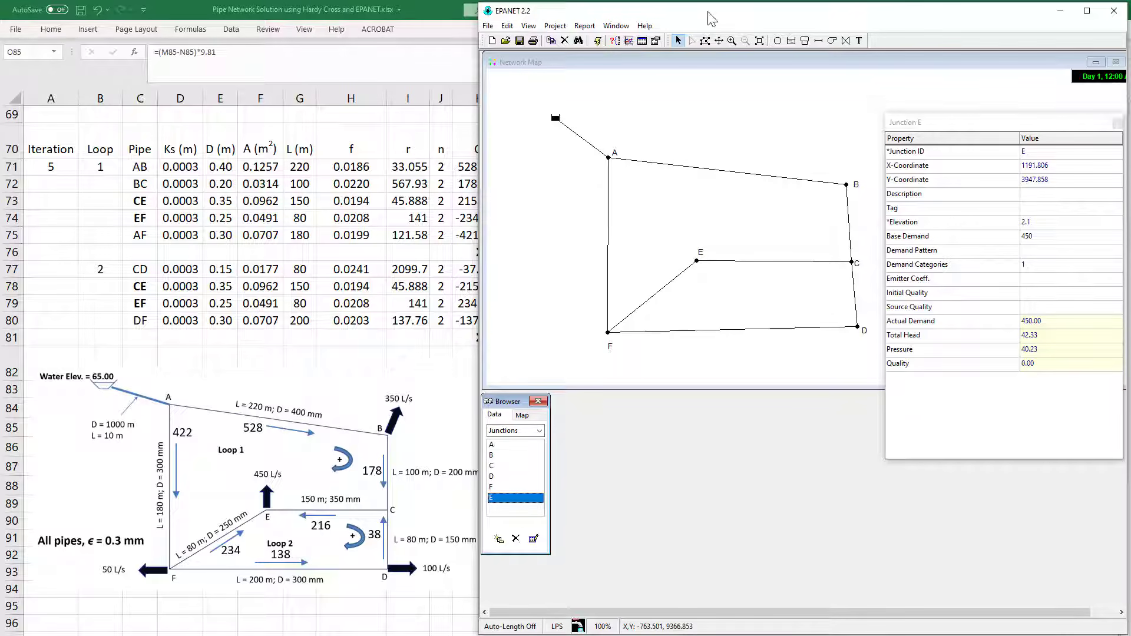
left_click(408, 600)
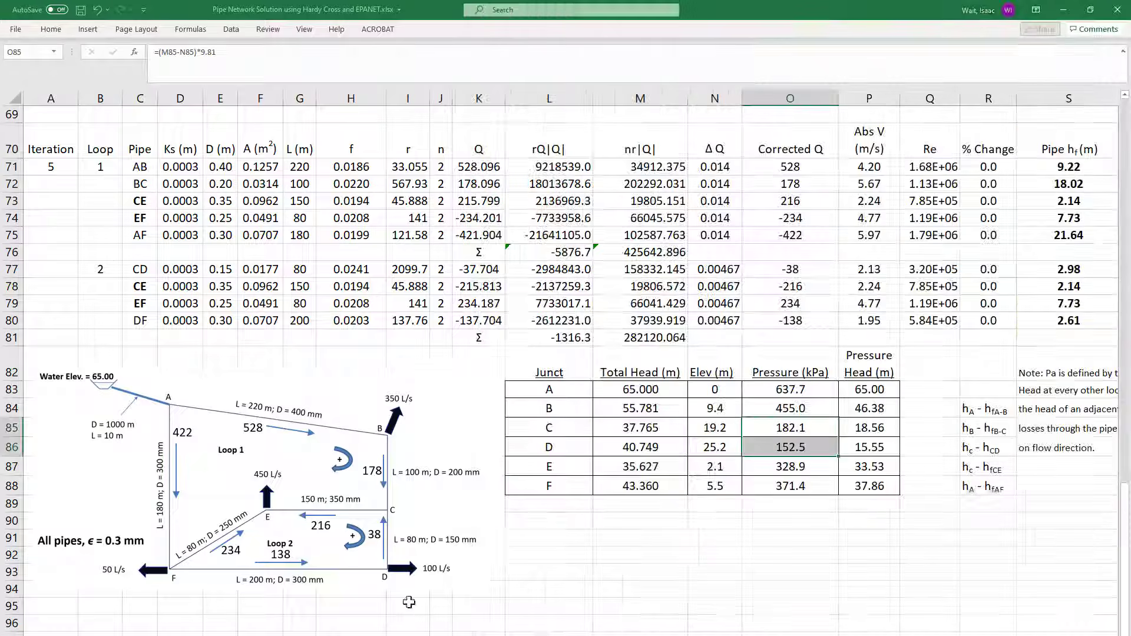
scroll(570, 362, "up", 1)
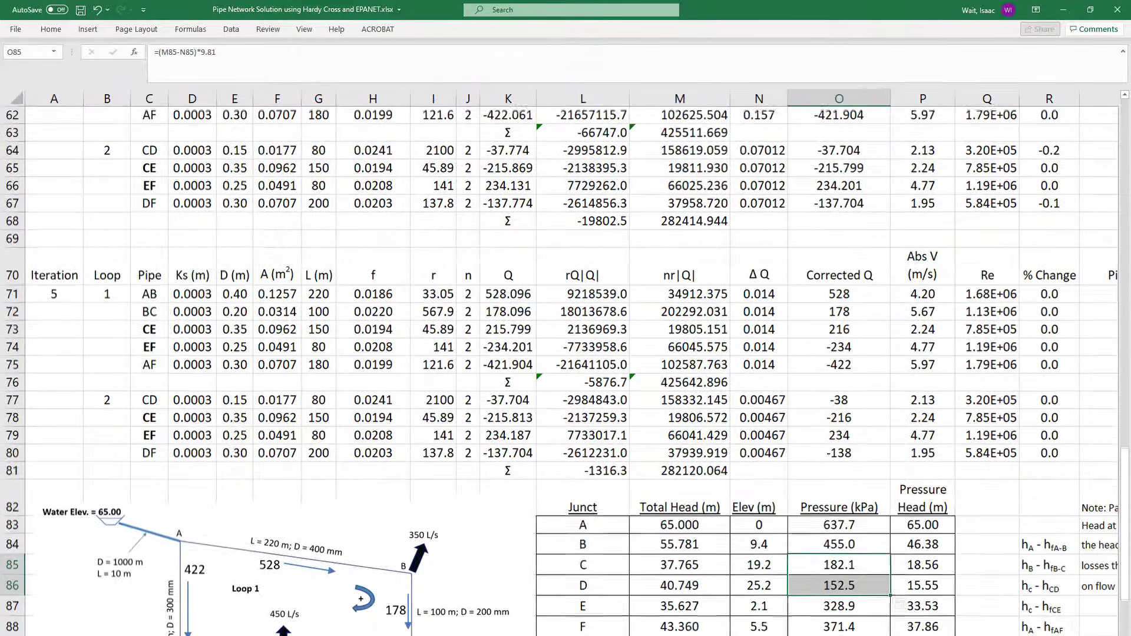
scroll(566, 362, "right", 2)
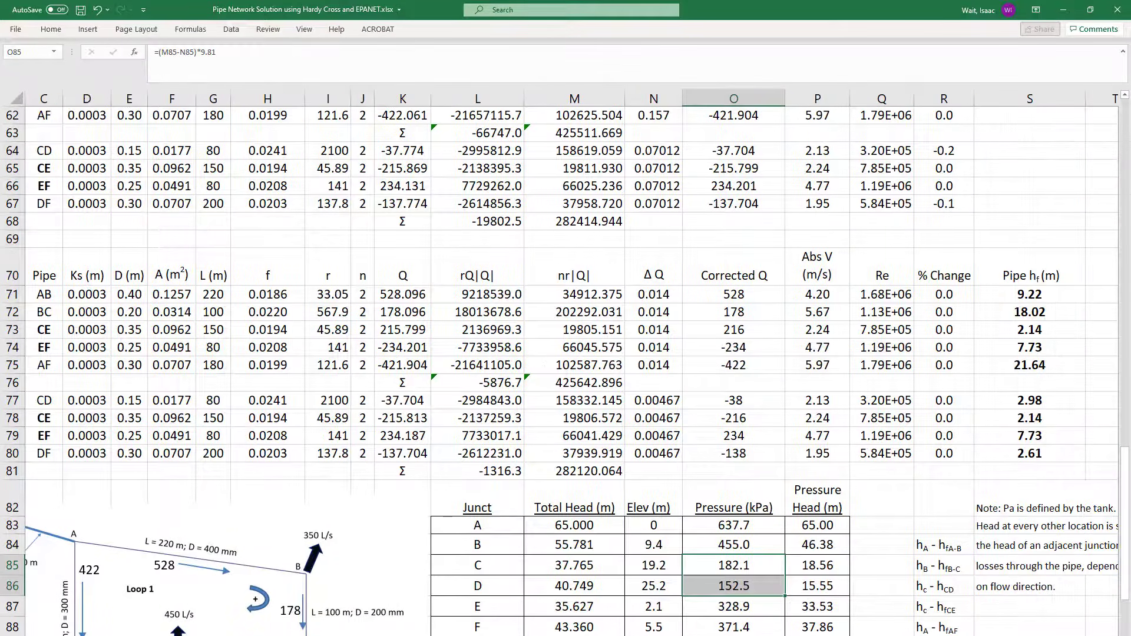
scroll(571, 362, "right", 8)
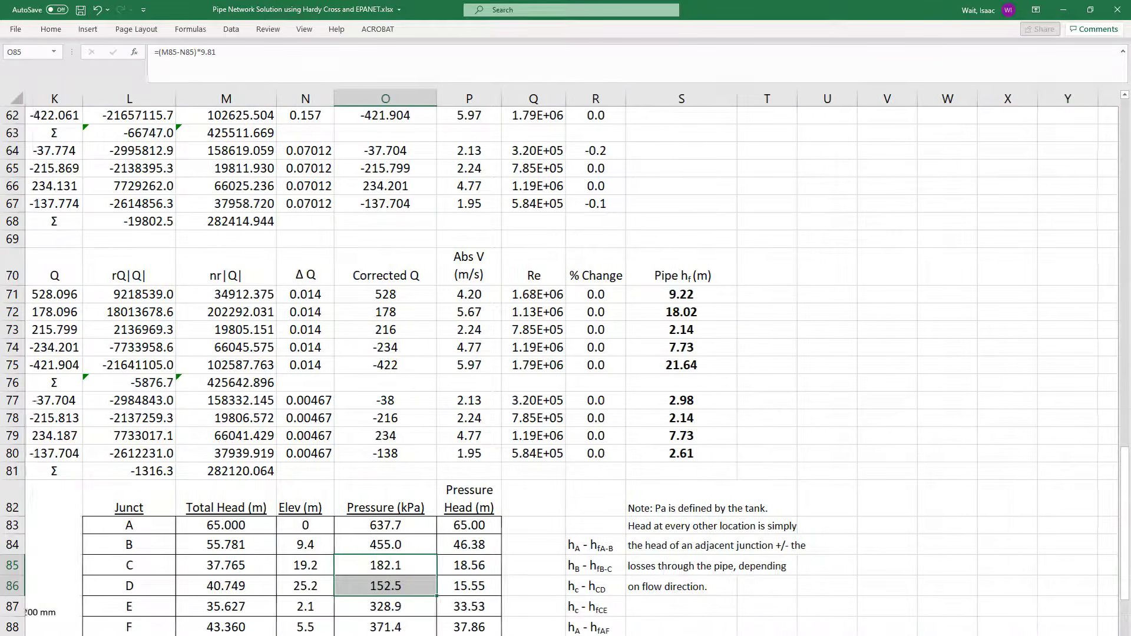
key("alt+Tab")
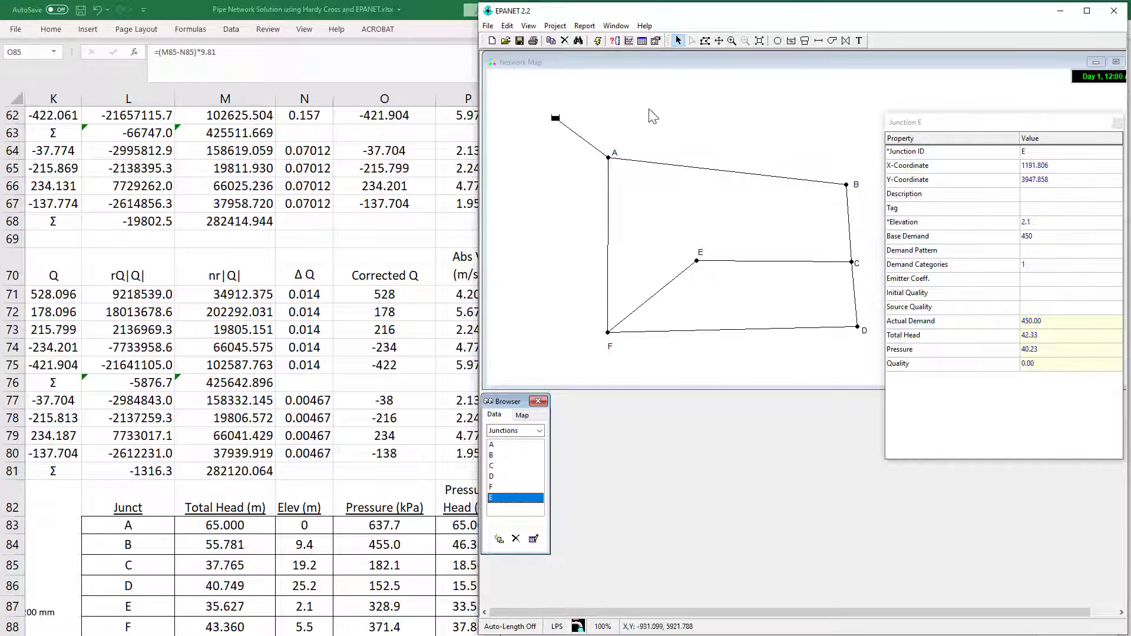
left_click_drag(649, 11, 659, 16)
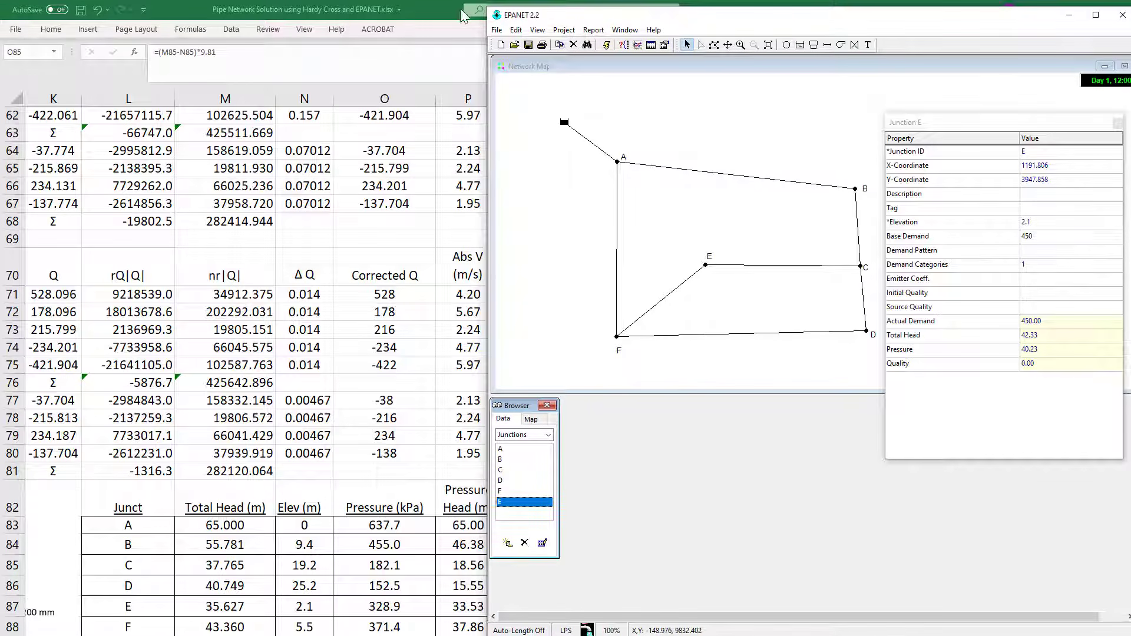
left_click_drag(464, 14, 372, 27)
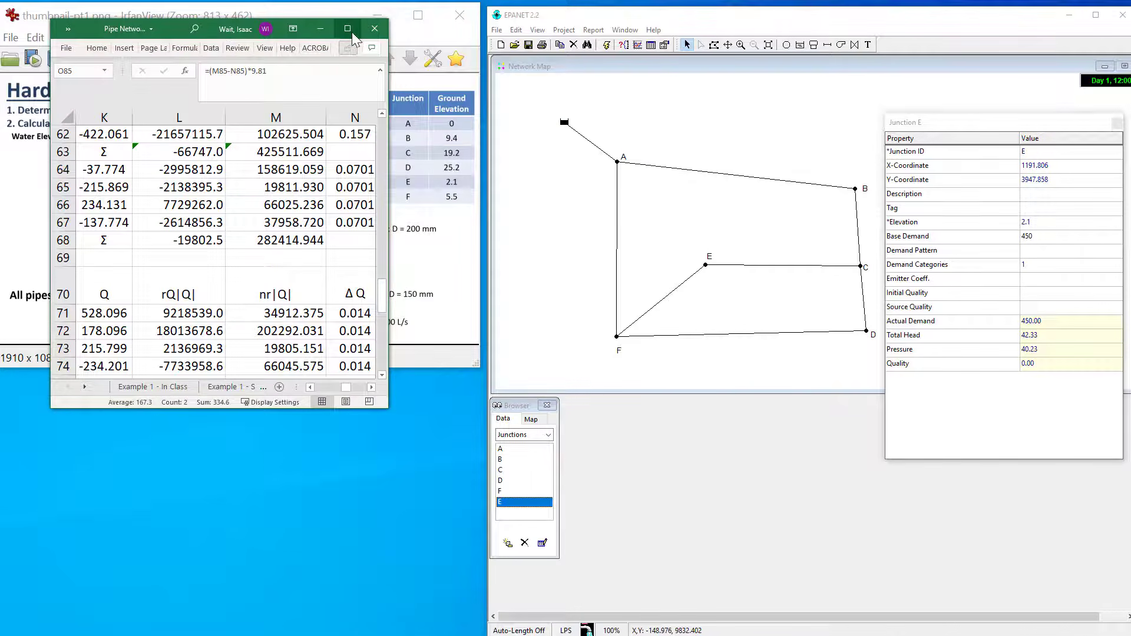
left_click(352, 36)
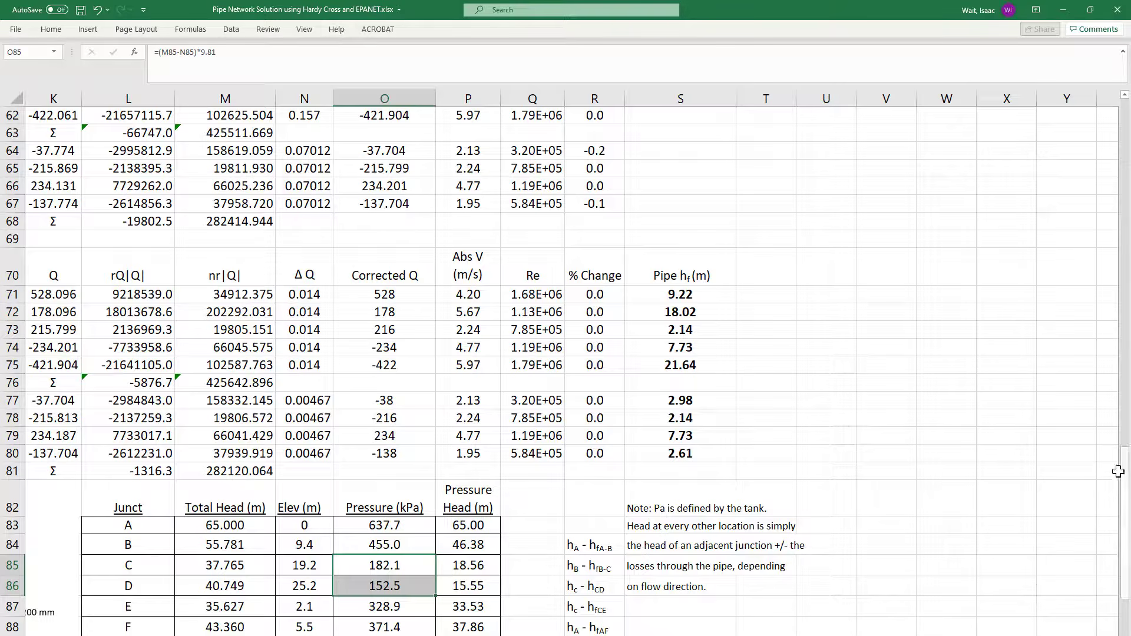
scroll(1046, 485, "down", 1)
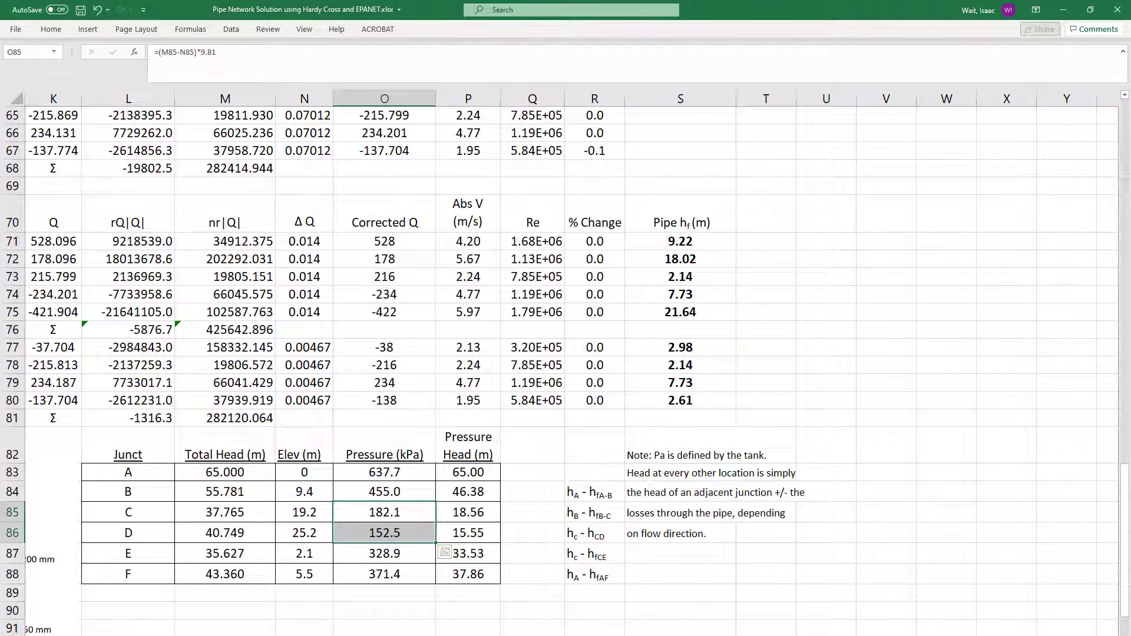
left_click(396, 635)
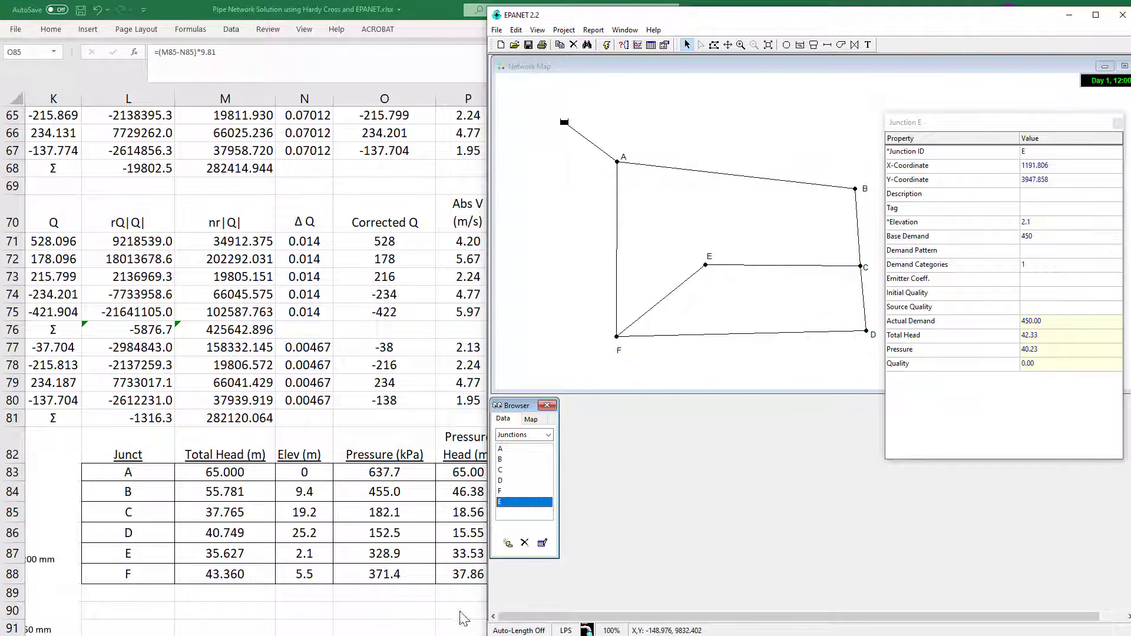
- Compare the EPANET total head and pressure at junctions D and C with the Excel results and network diagram
left_click(510, 481)
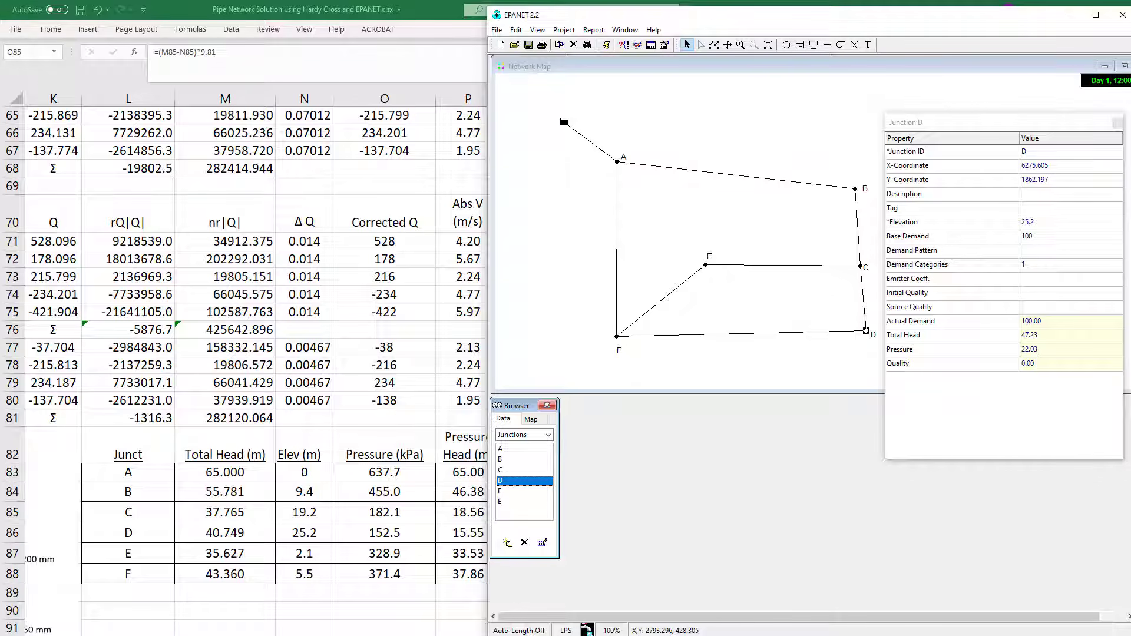
left_click(512, 470)
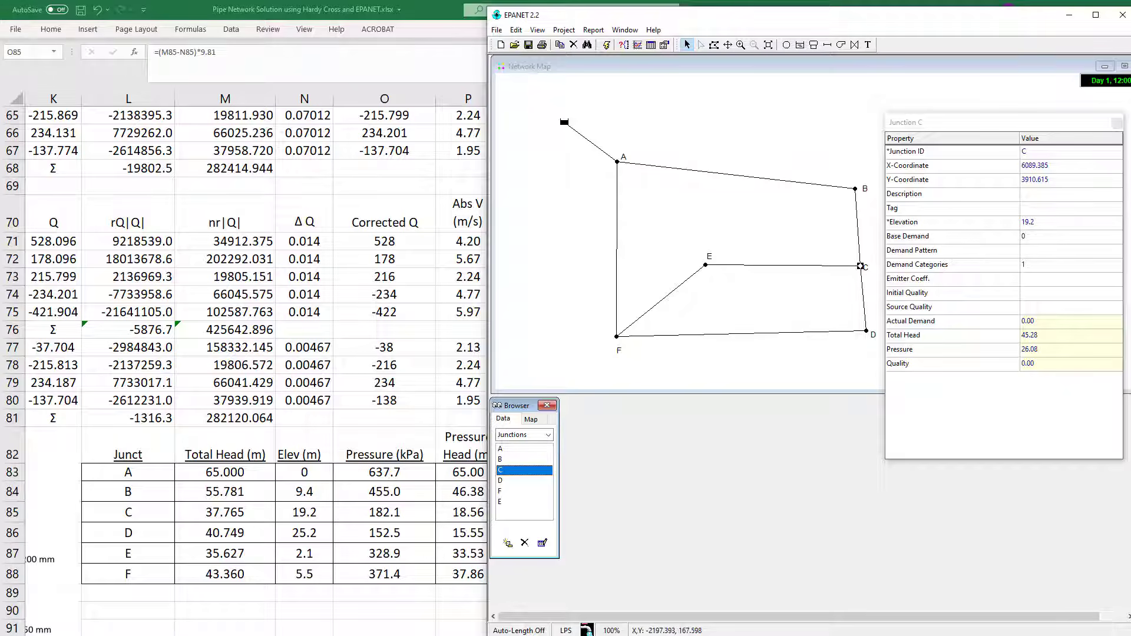
key("alt+Tab")
scroll(465, 539, "left", 5)
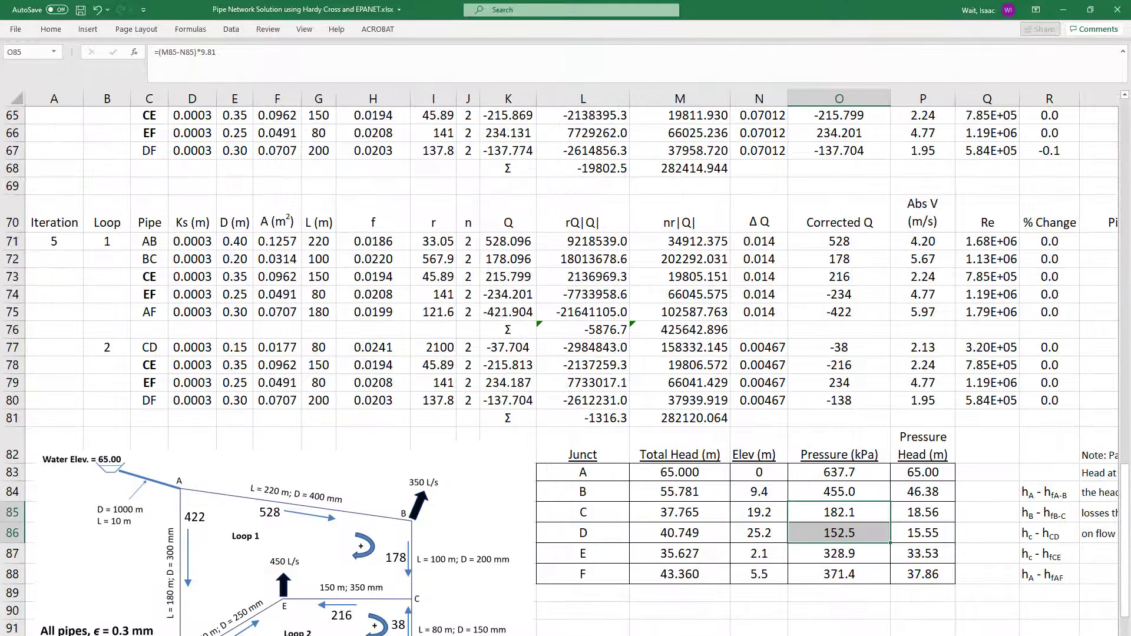
scroll(465, 539, "down", 2)
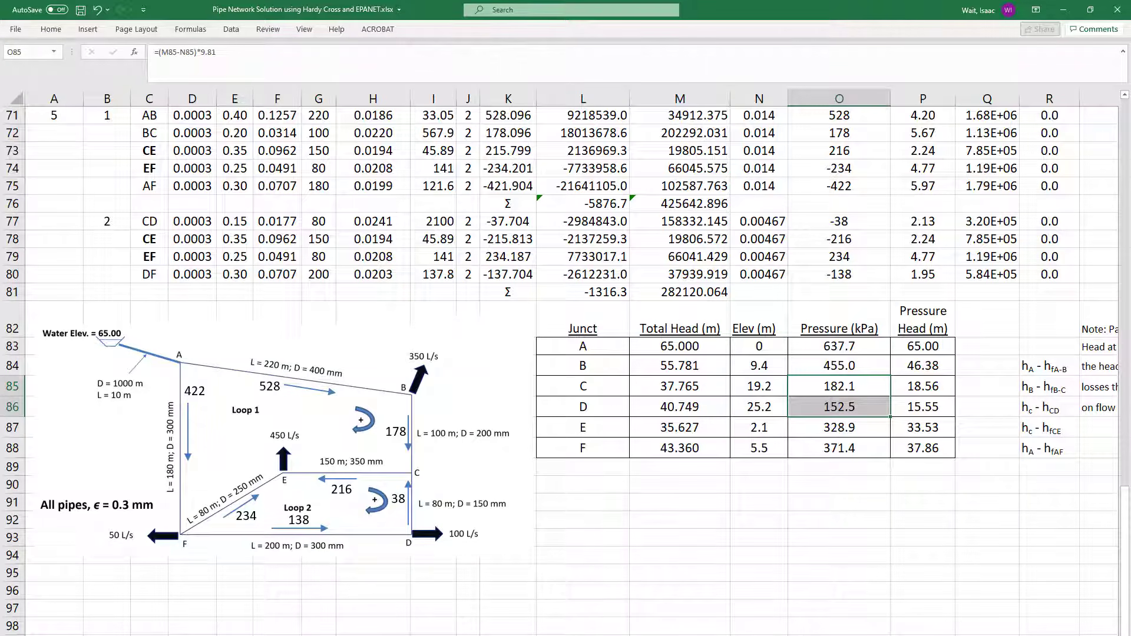
- Switch to EPANET, set the diameter of pipe DF to 500 mm and rerun the analysis
key("alt+Tab")
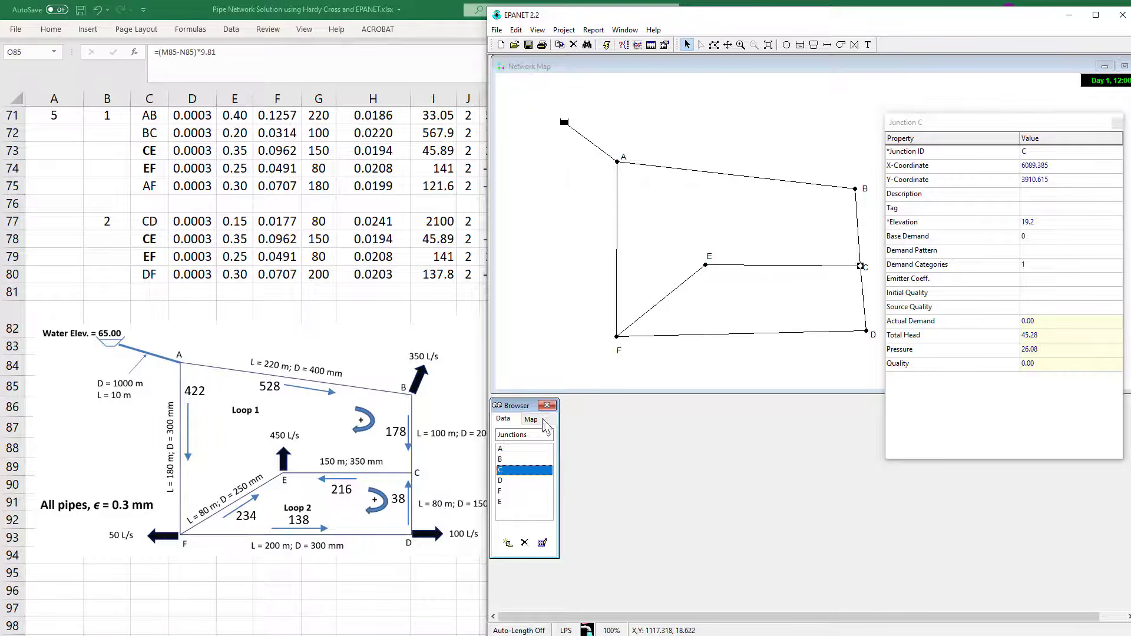
left_click(547, 434)
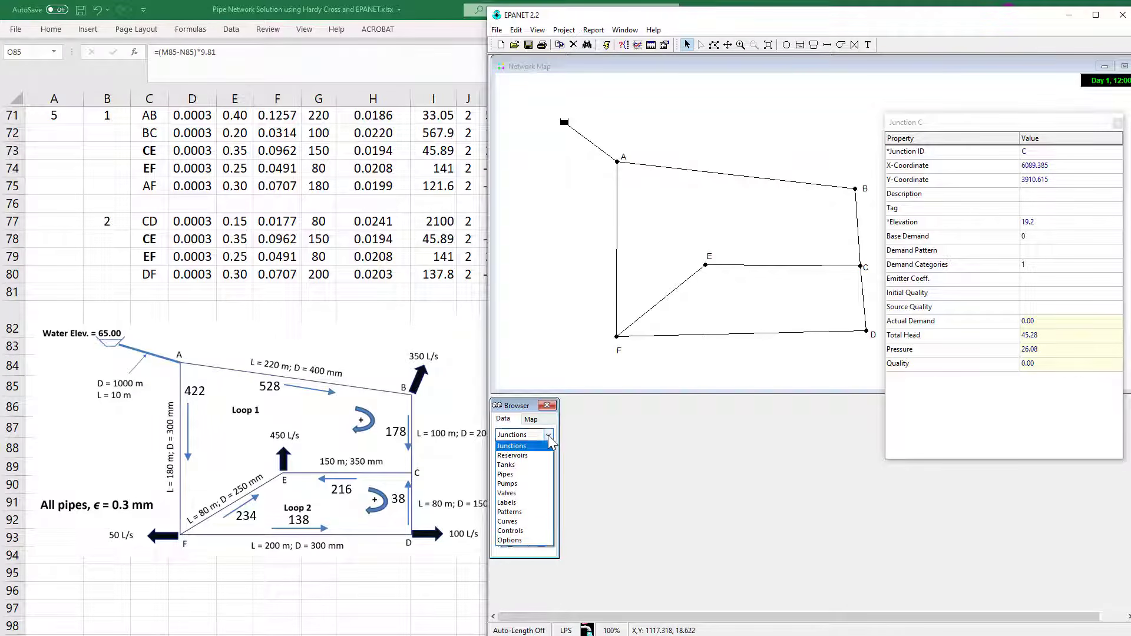
left_click(519, 474)
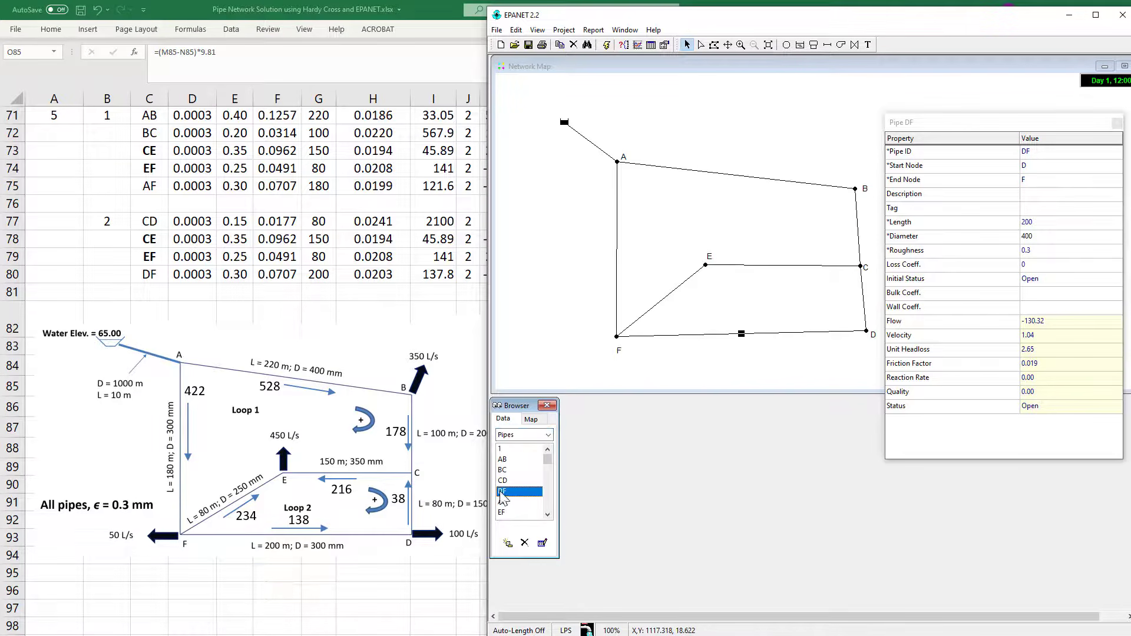
left_click(1042, 243)
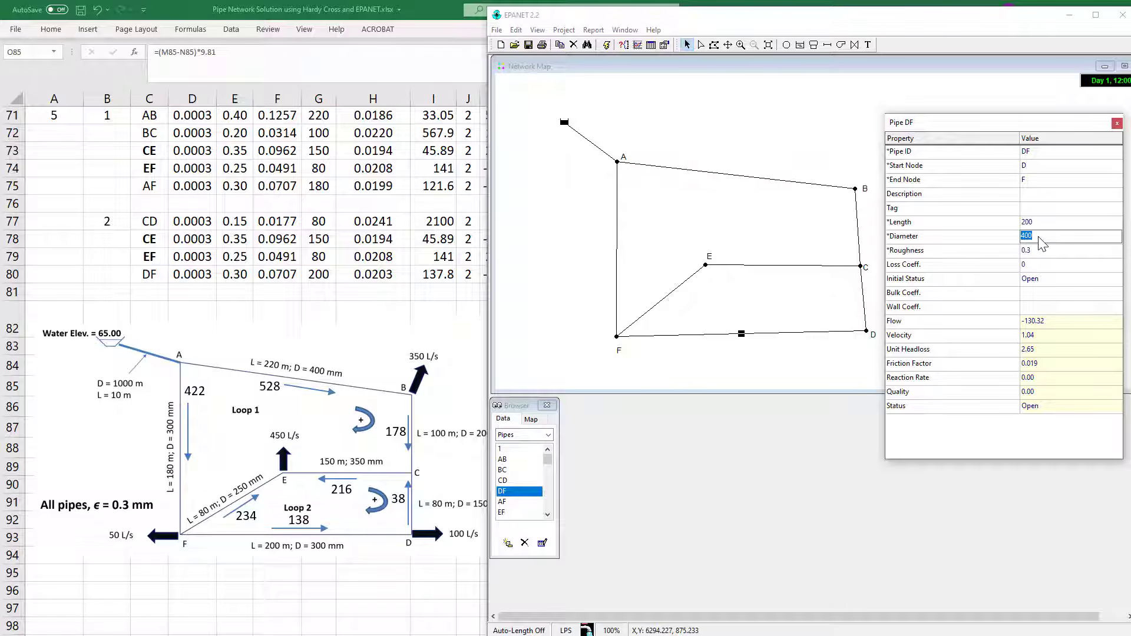
type("500")
key("Return")
left_click(606, 44)
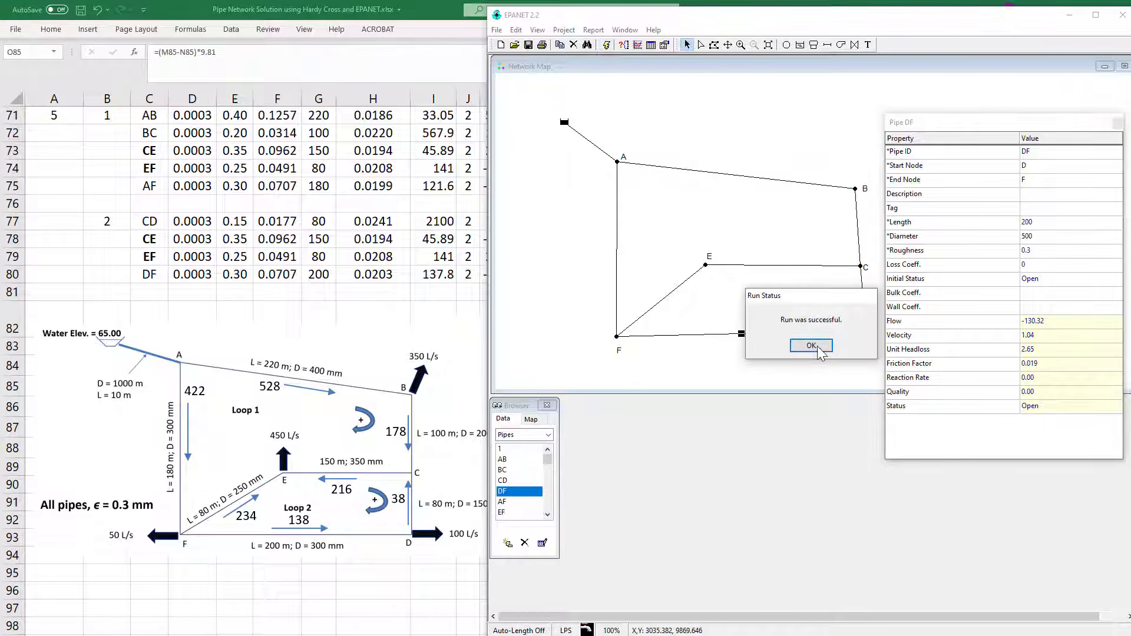
left_click(813, 345)
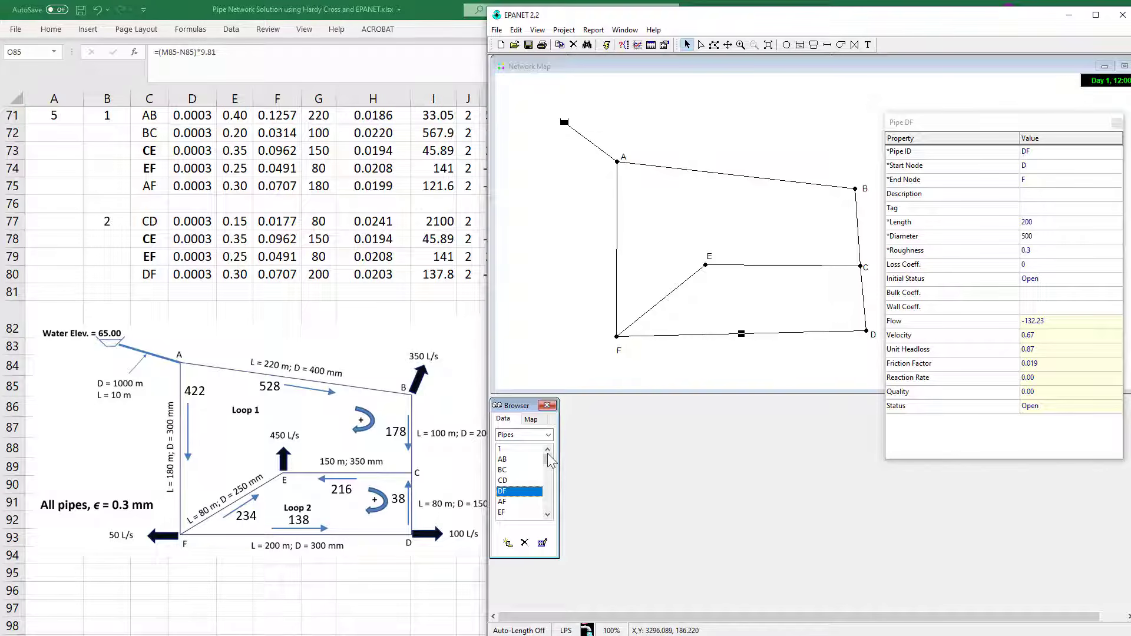
- Compare the EPANET total head and pressure at junction D with its head and elevation in the Excel junction table
left_click(547, 435)
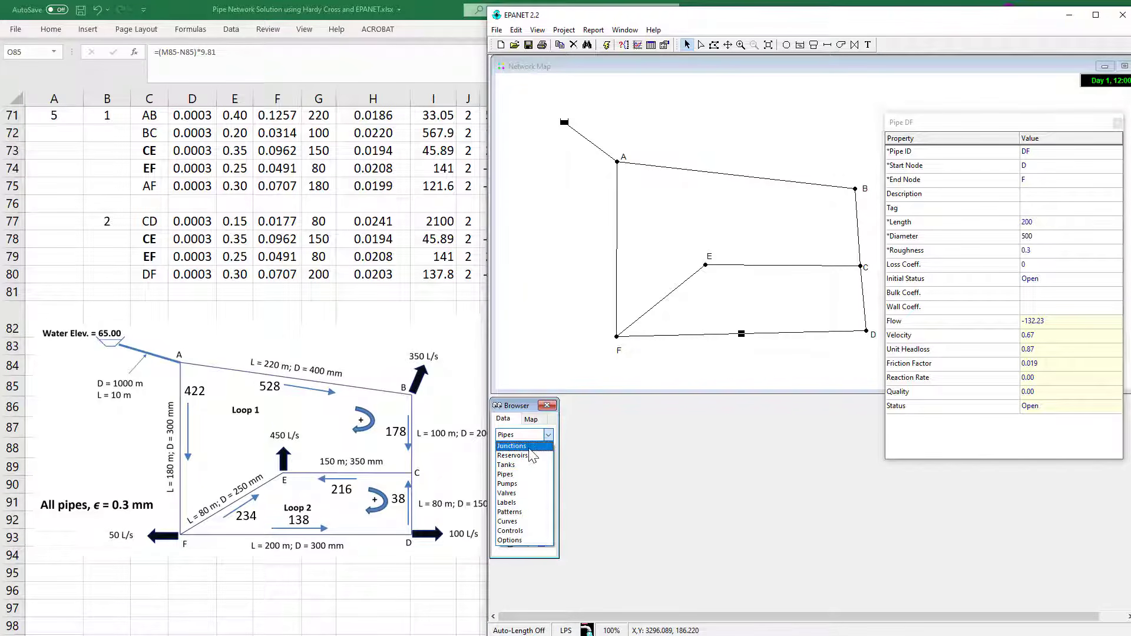
left_click(512, 446)
left_click(522, 481)
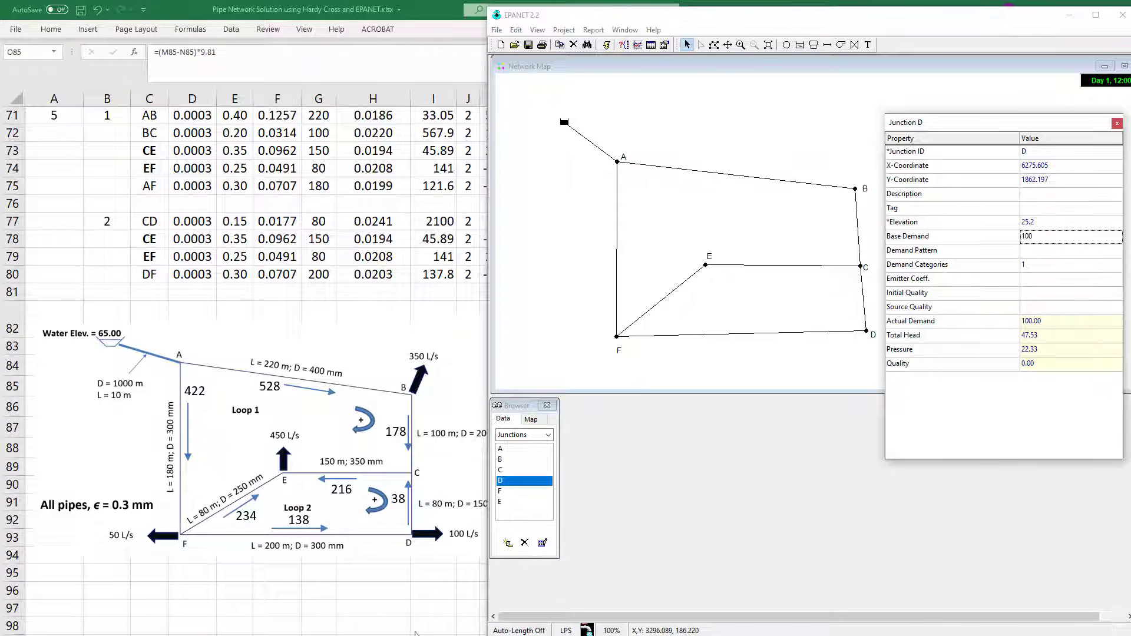
left_click(498, 635)
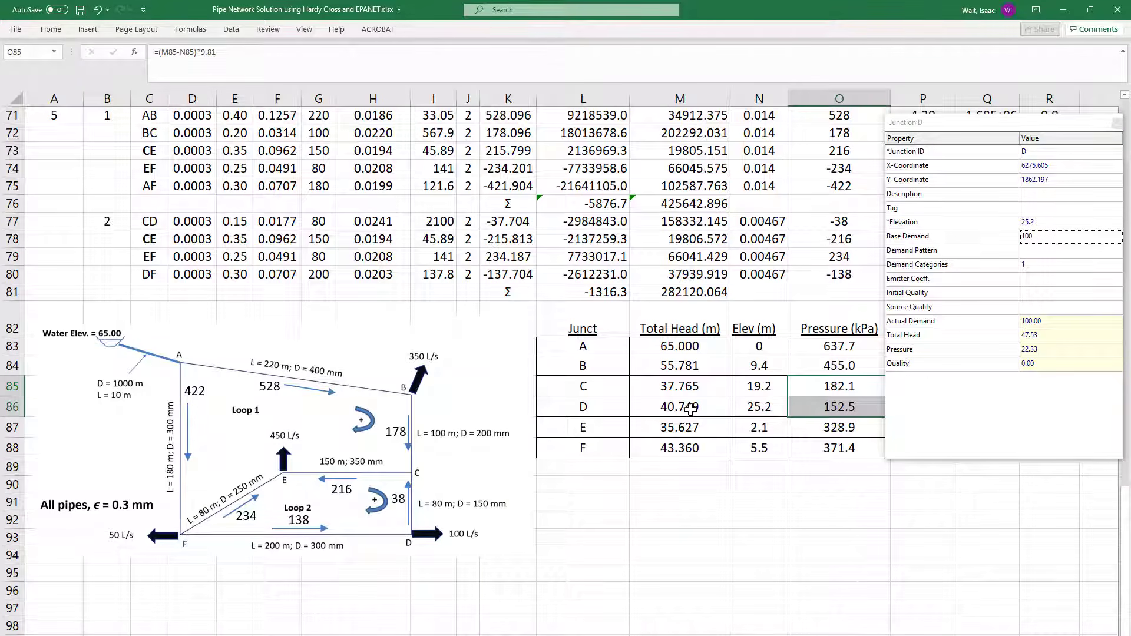
left_click(774, 405)
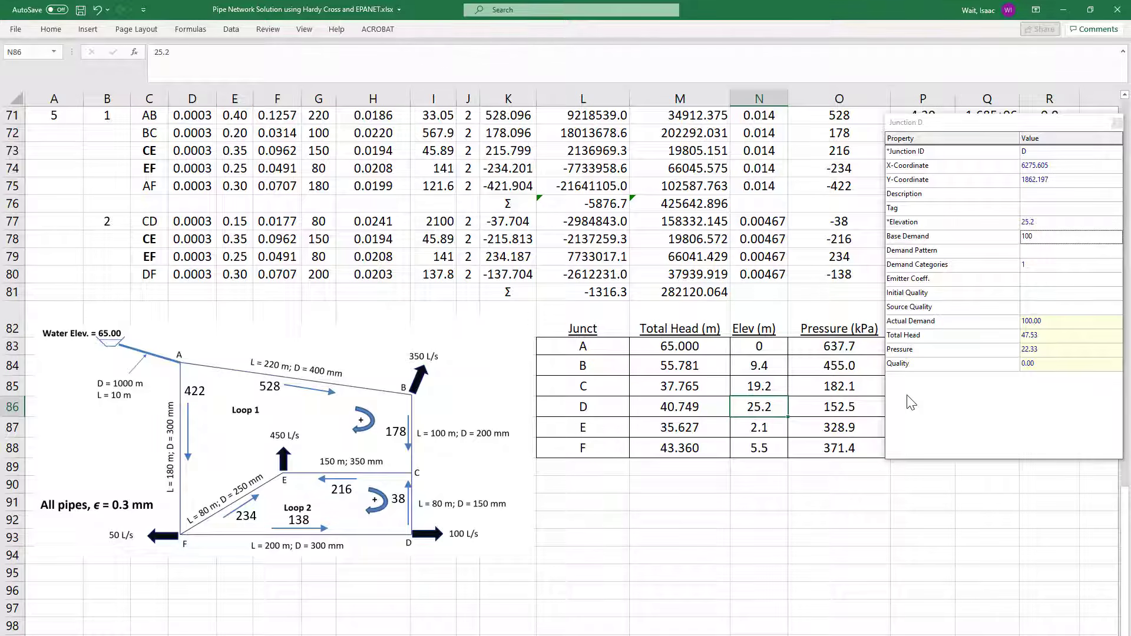
left_click(306, 635)
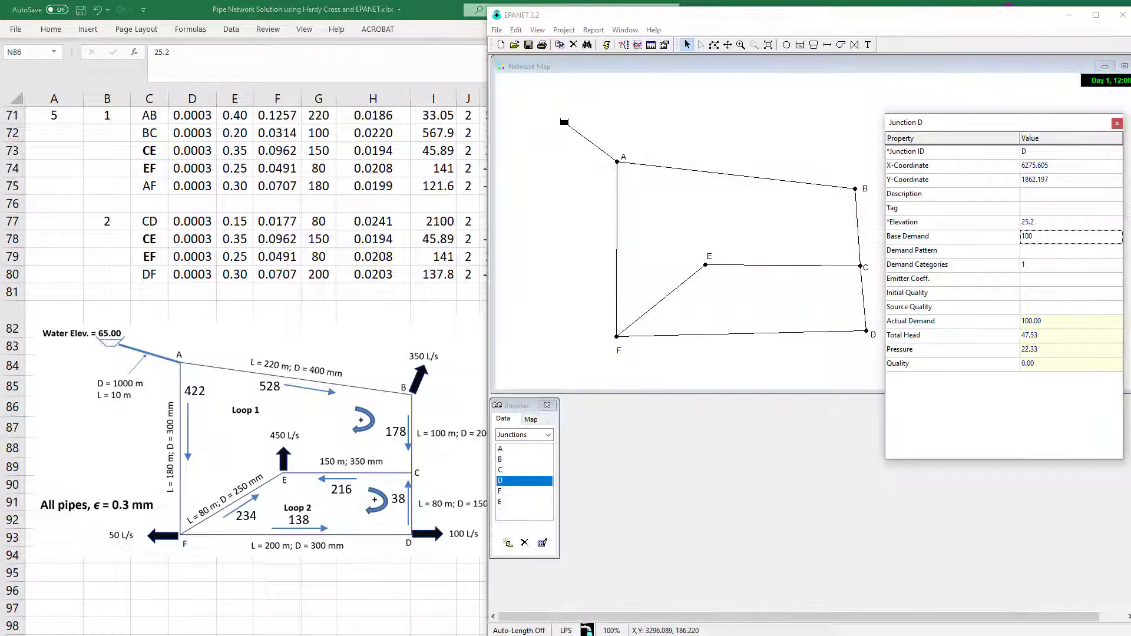